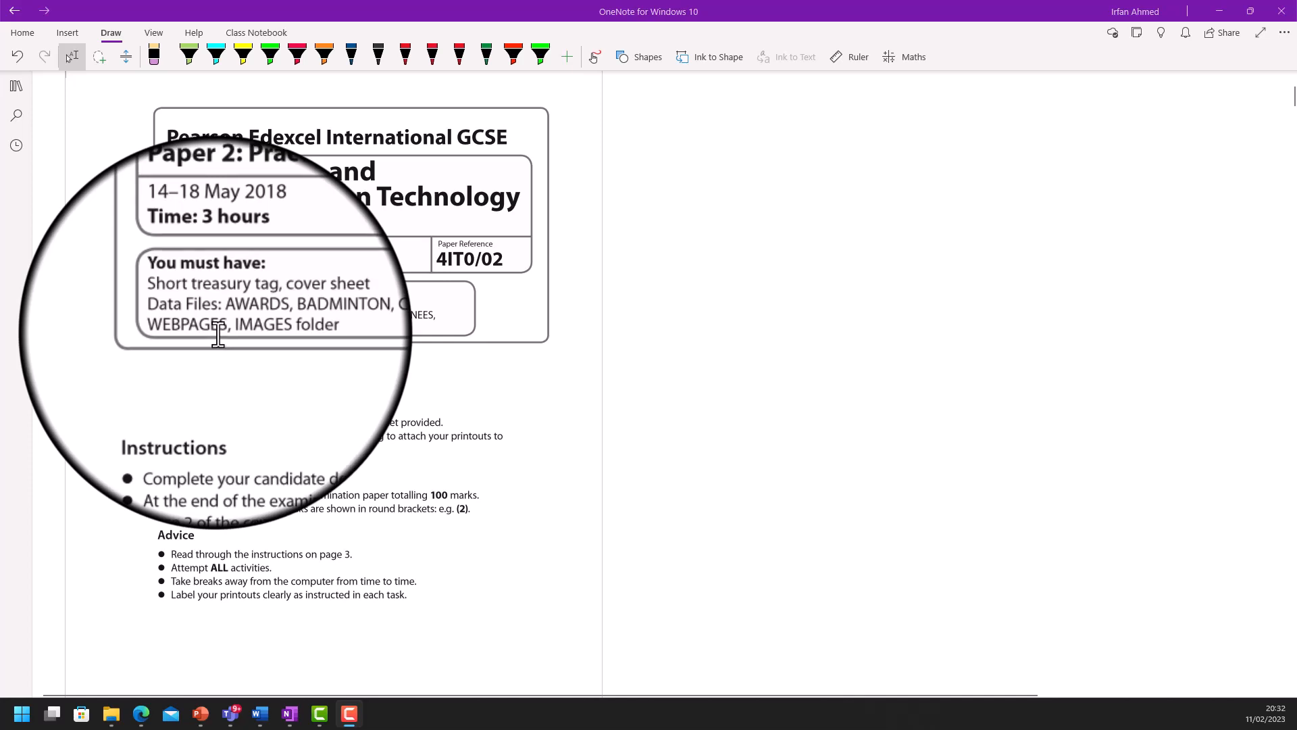
- Scroll the OneNote exam paper from its cover down to the Instructions to Candidates page
scroll(218, 338, "down", 3)
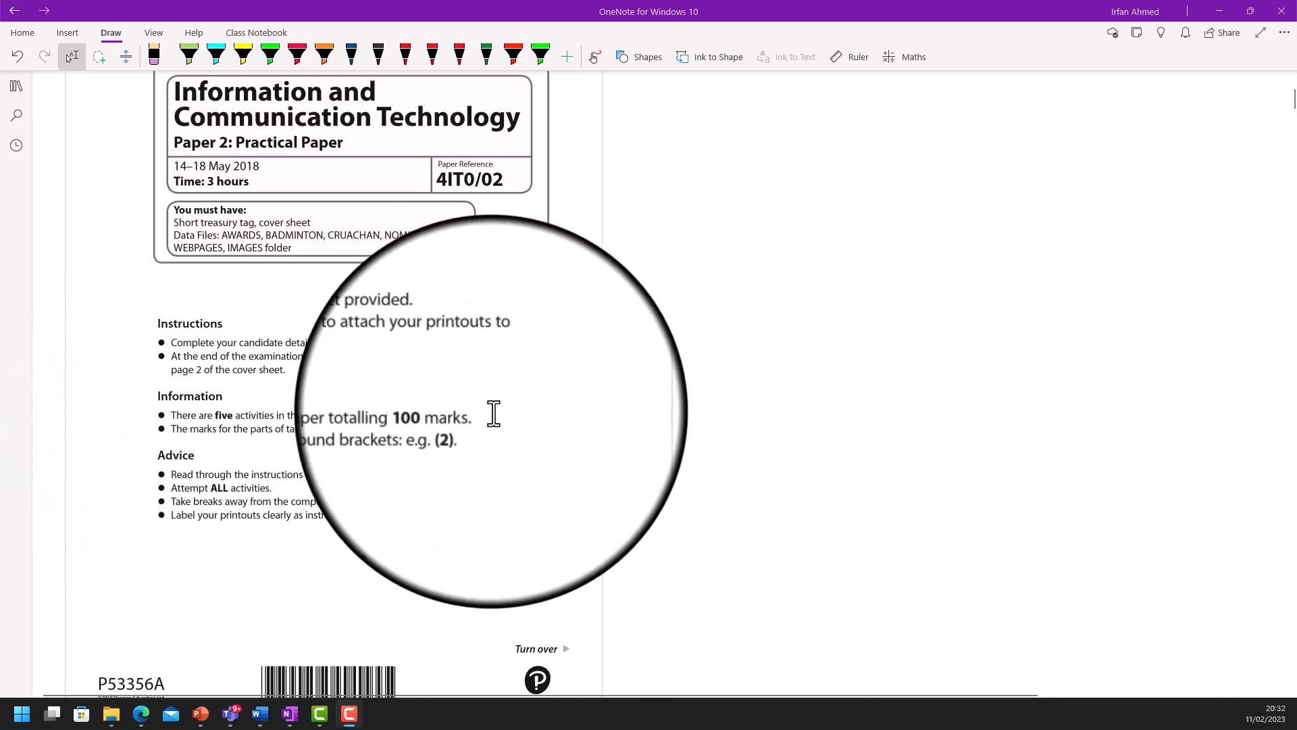
scroll(423, 414, "down", 4)
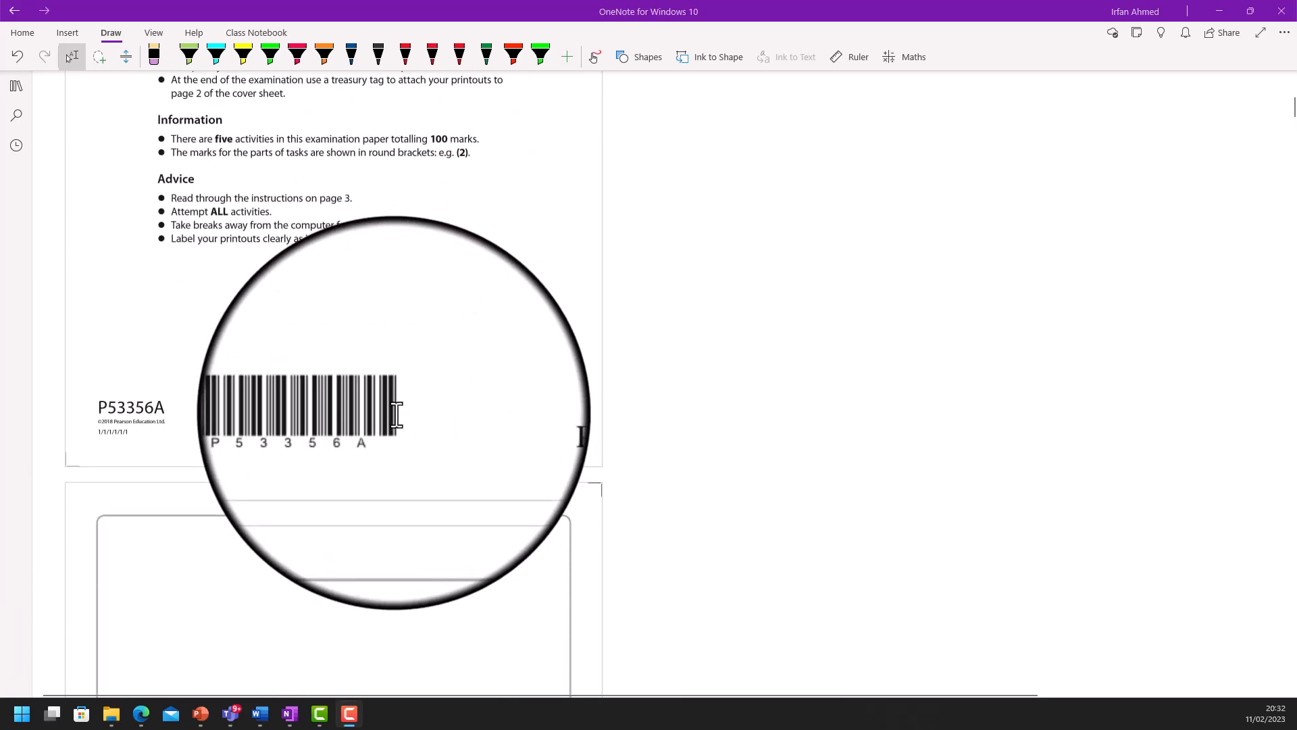
scroll(397, 414, "down", 6)
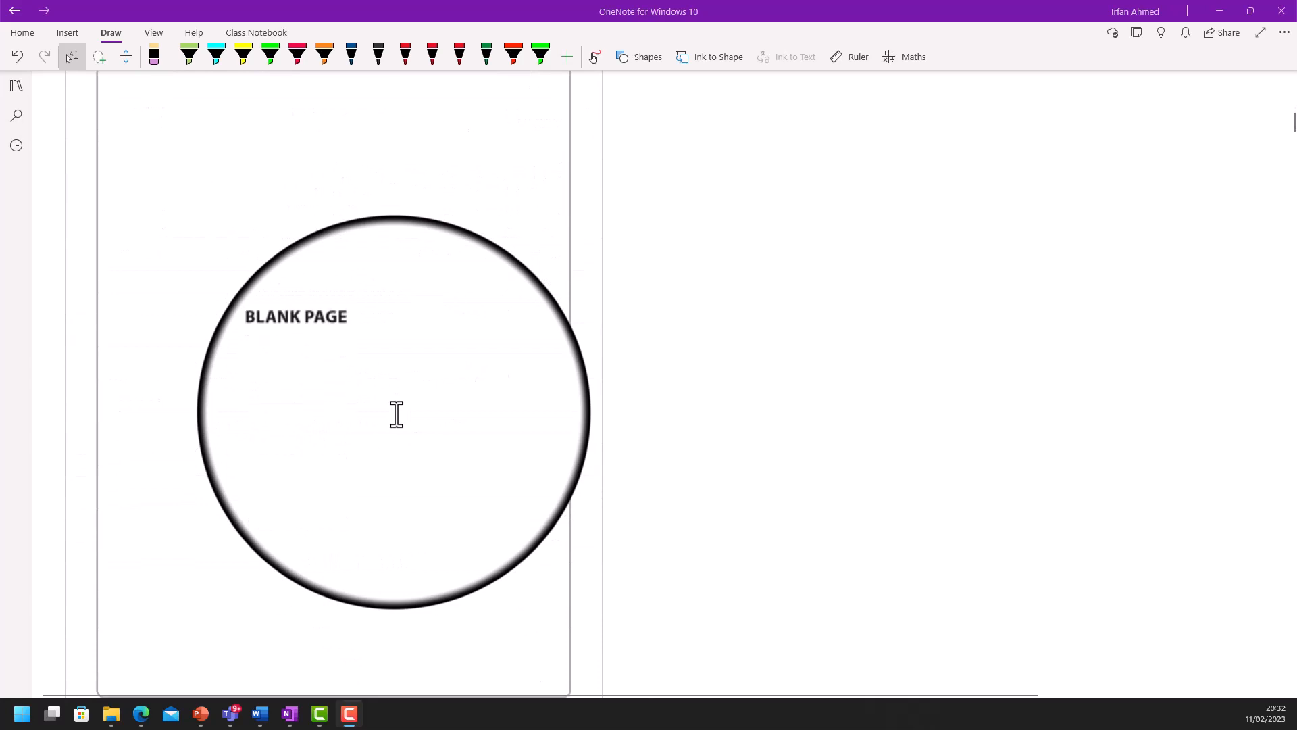
scroll(397, 414, "down", 9)
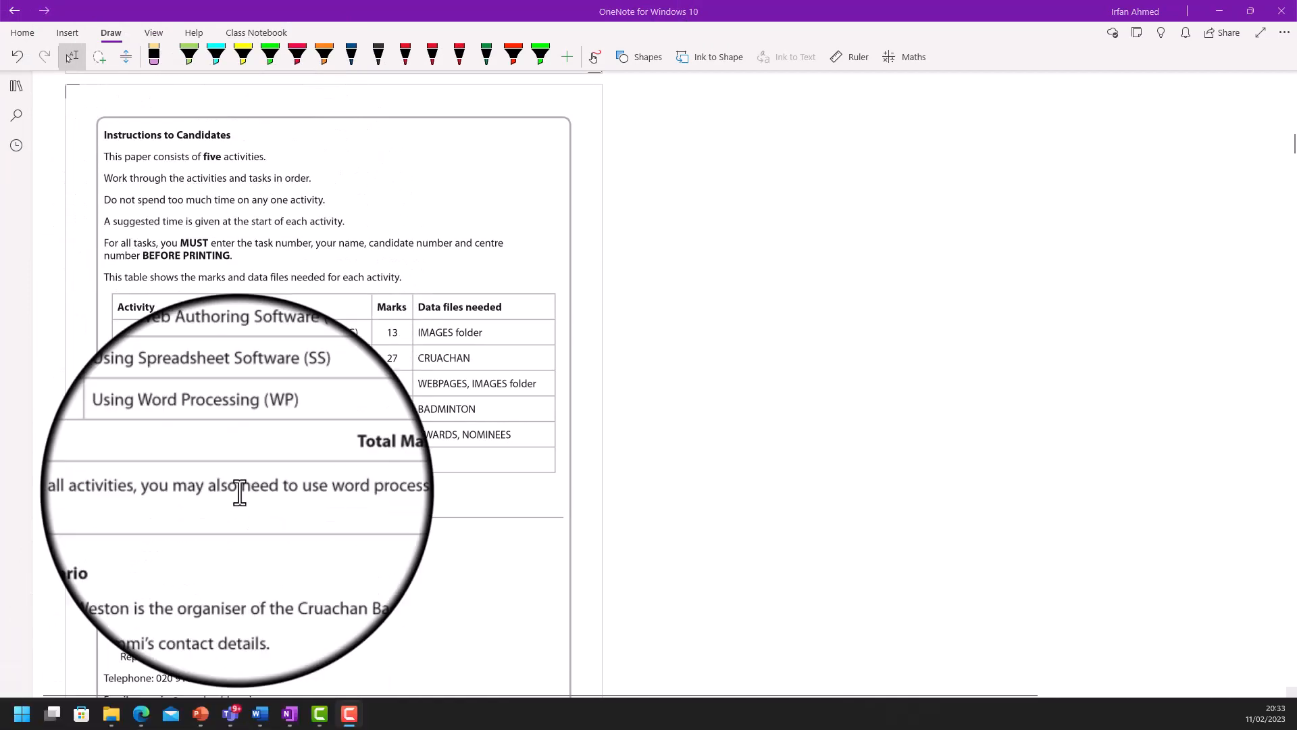
- Scroll past the other activities to Activity 5, Task WP1 on the award letters
scroll(423, 430, "down", 2)
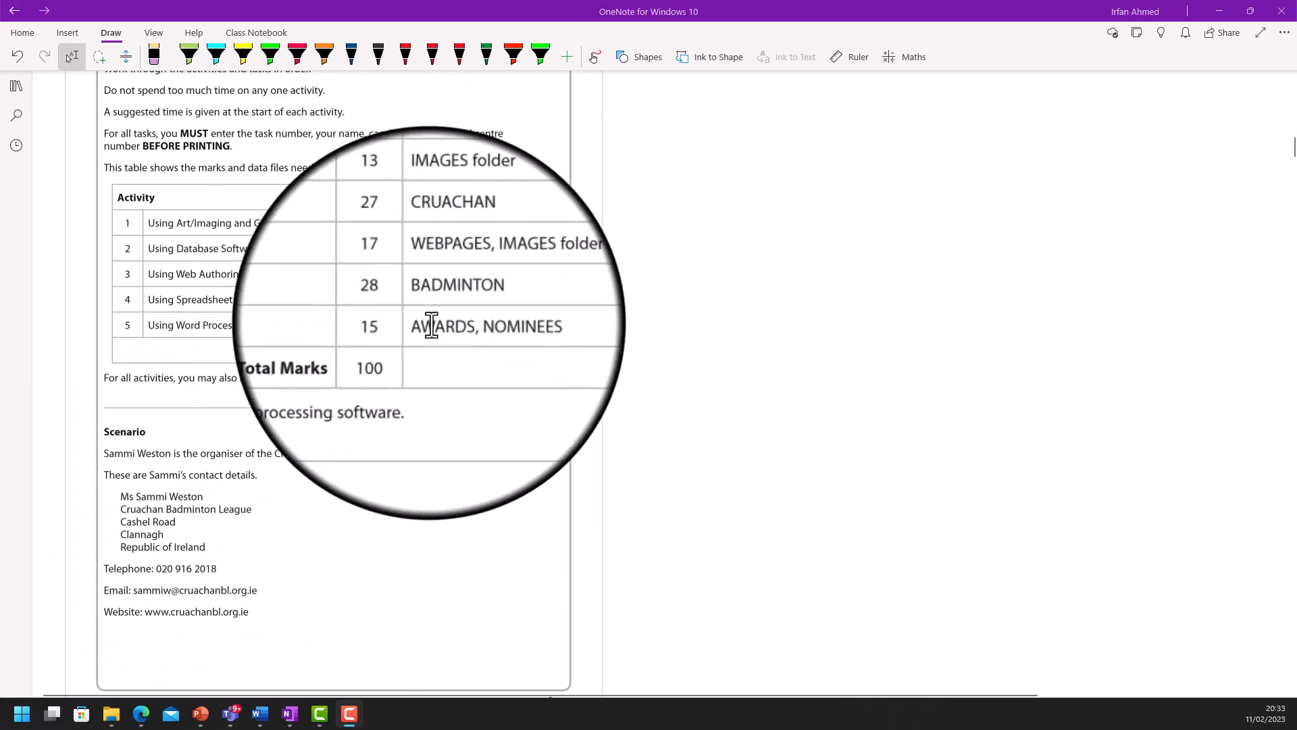
scroll(431, 325, "down", 15)
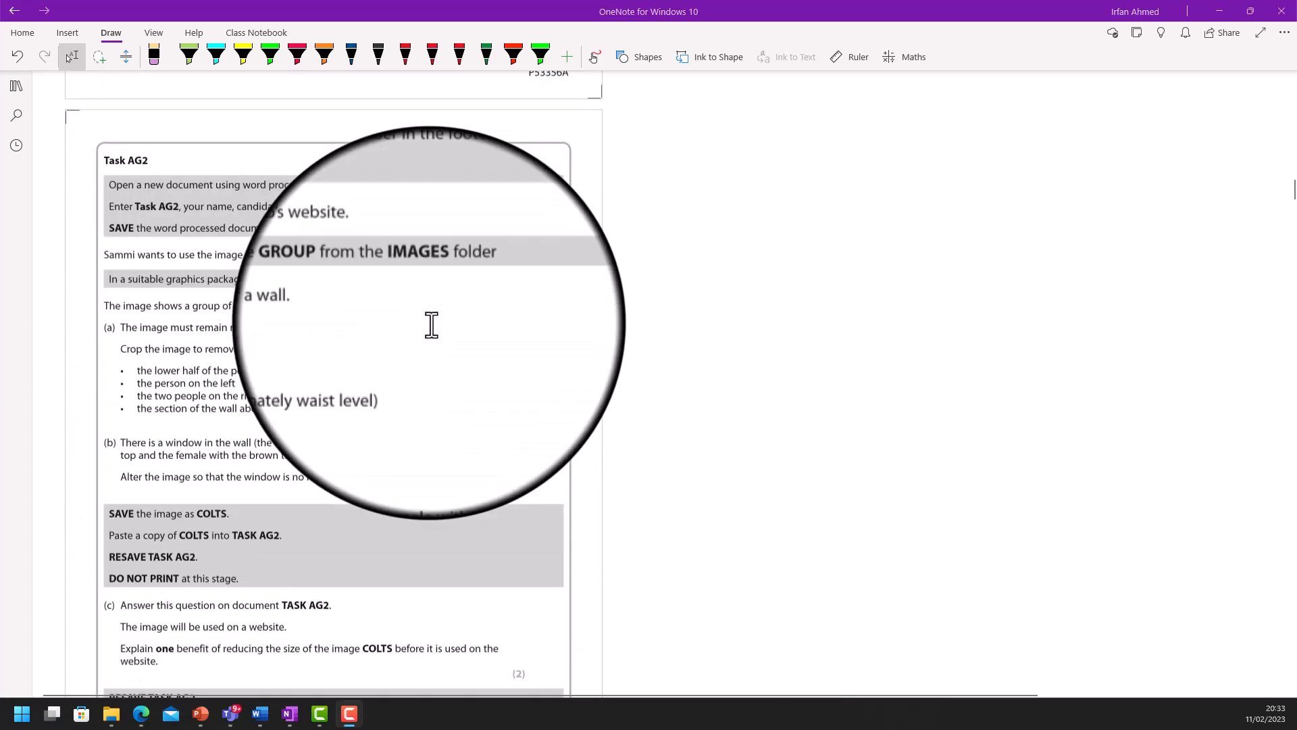
scroll(431, 324, "down", 20)
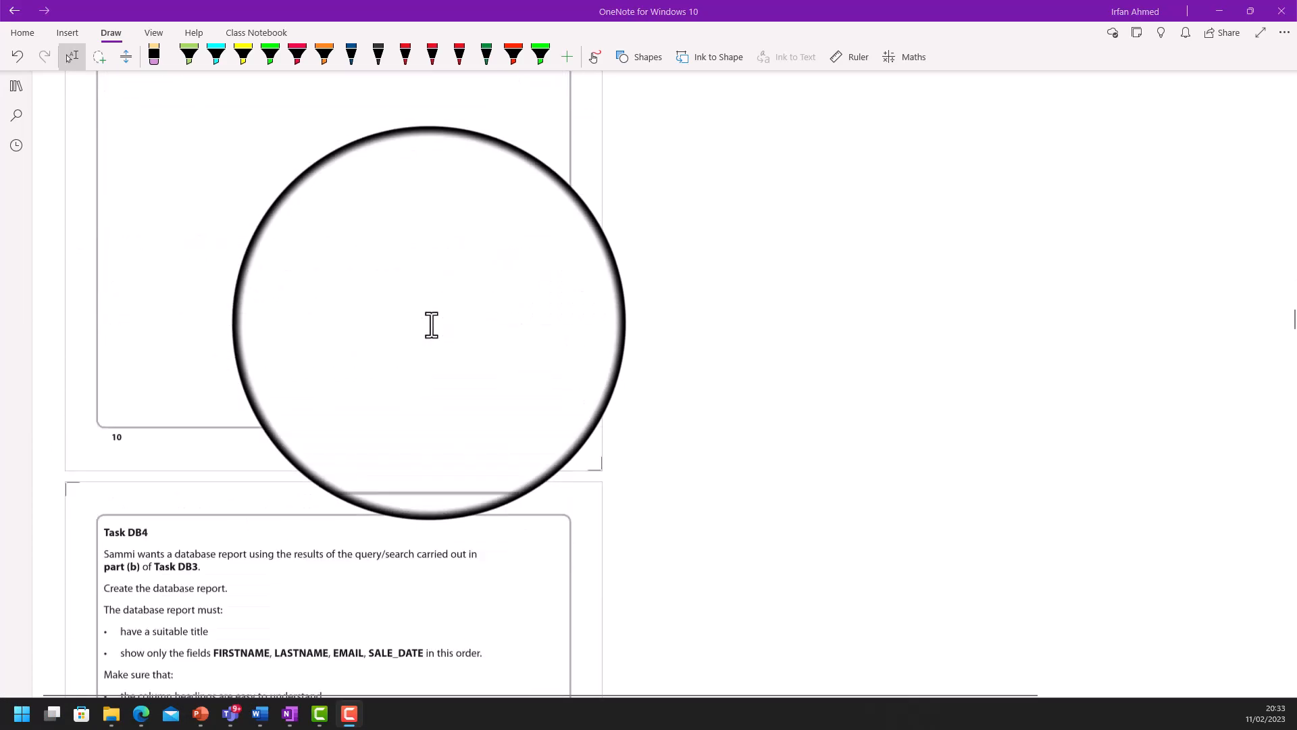
scroll(431, 325, "down", 20)
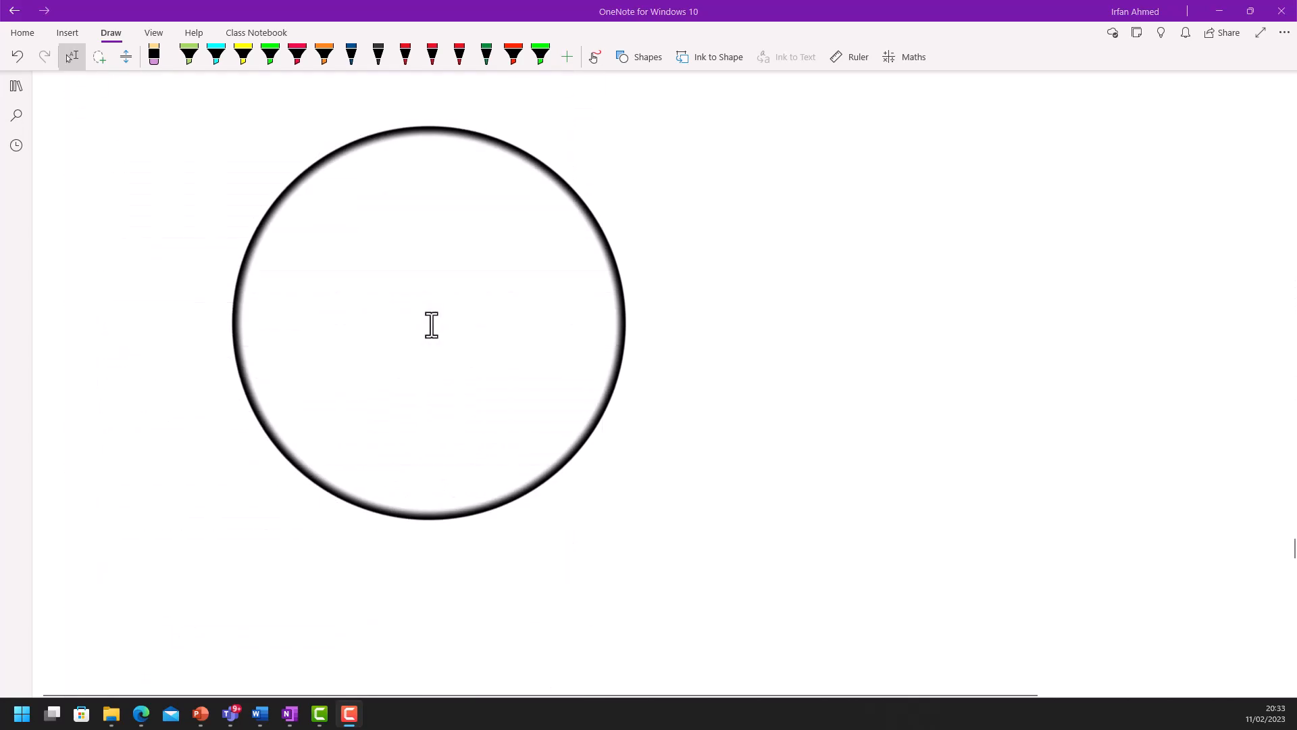
scroll(431, 324, "down", 15)
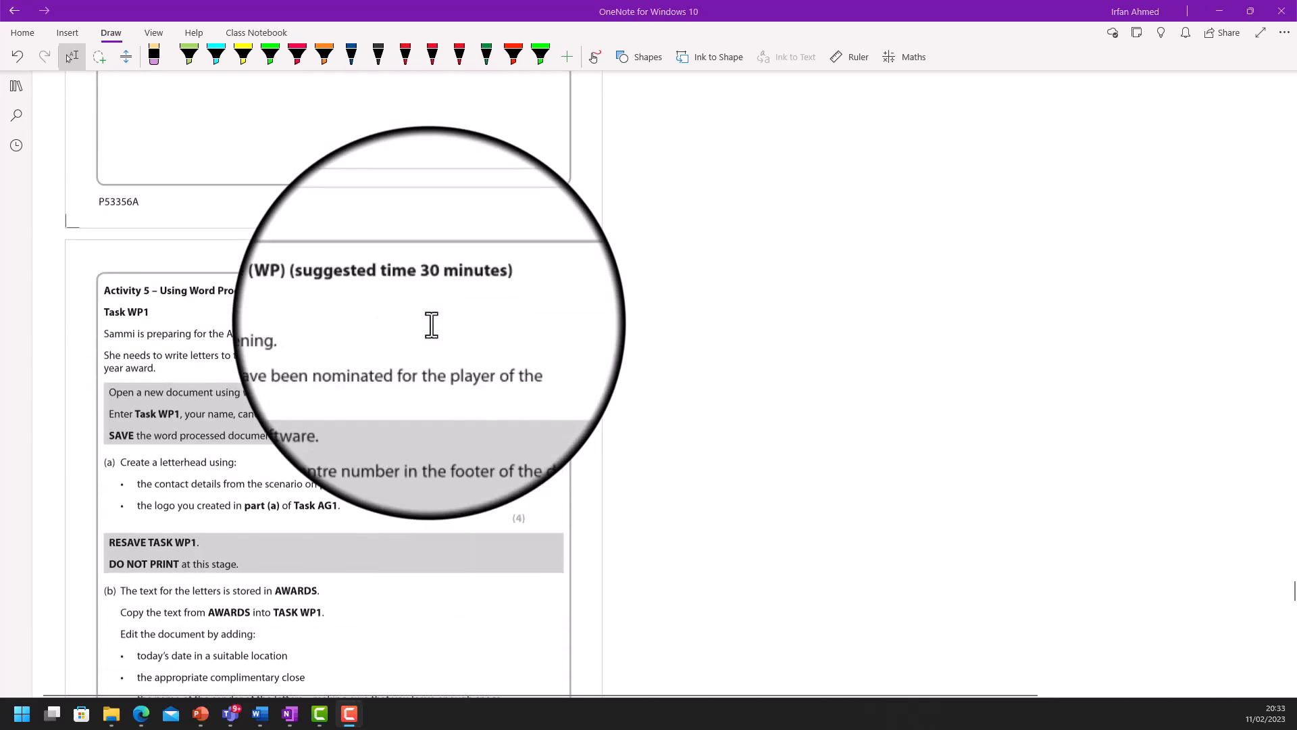
scroll(431, 324, "down", 4)
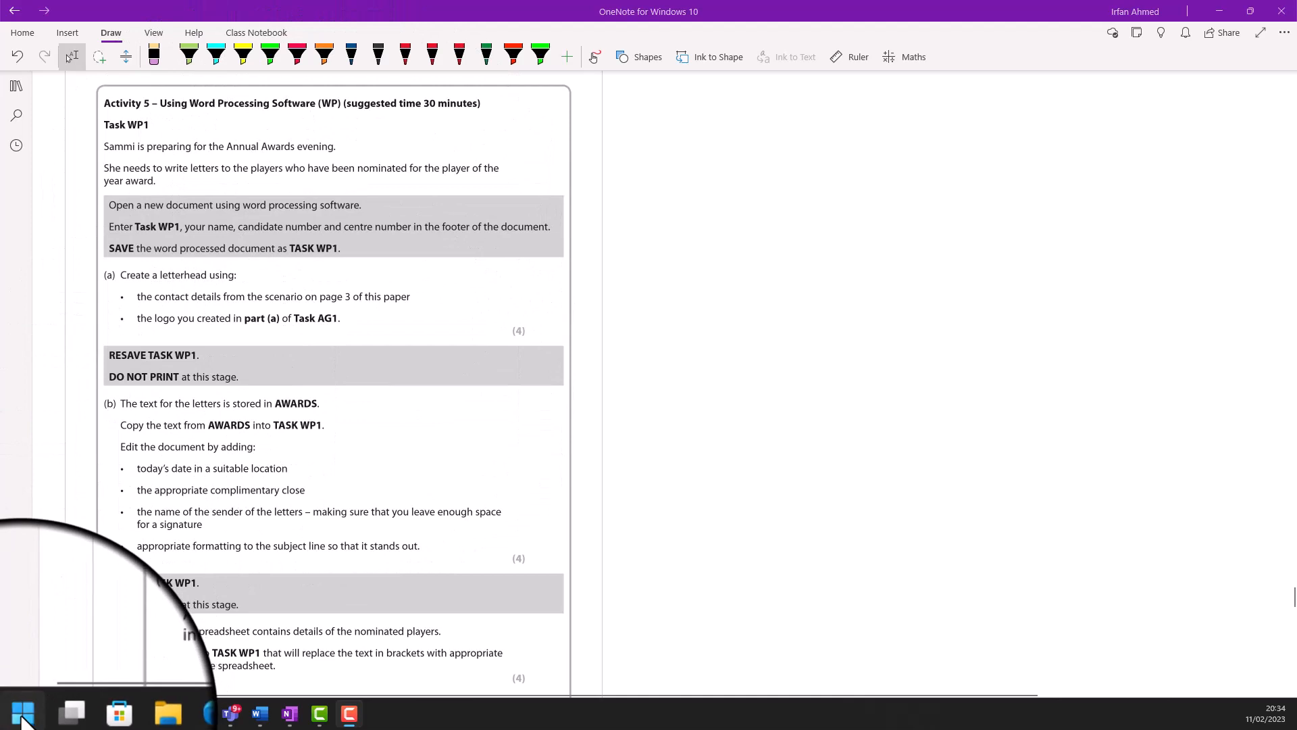
- Launch Word, create blank Document3, then switch back to the OneNote task paper
left_click(23, 714)
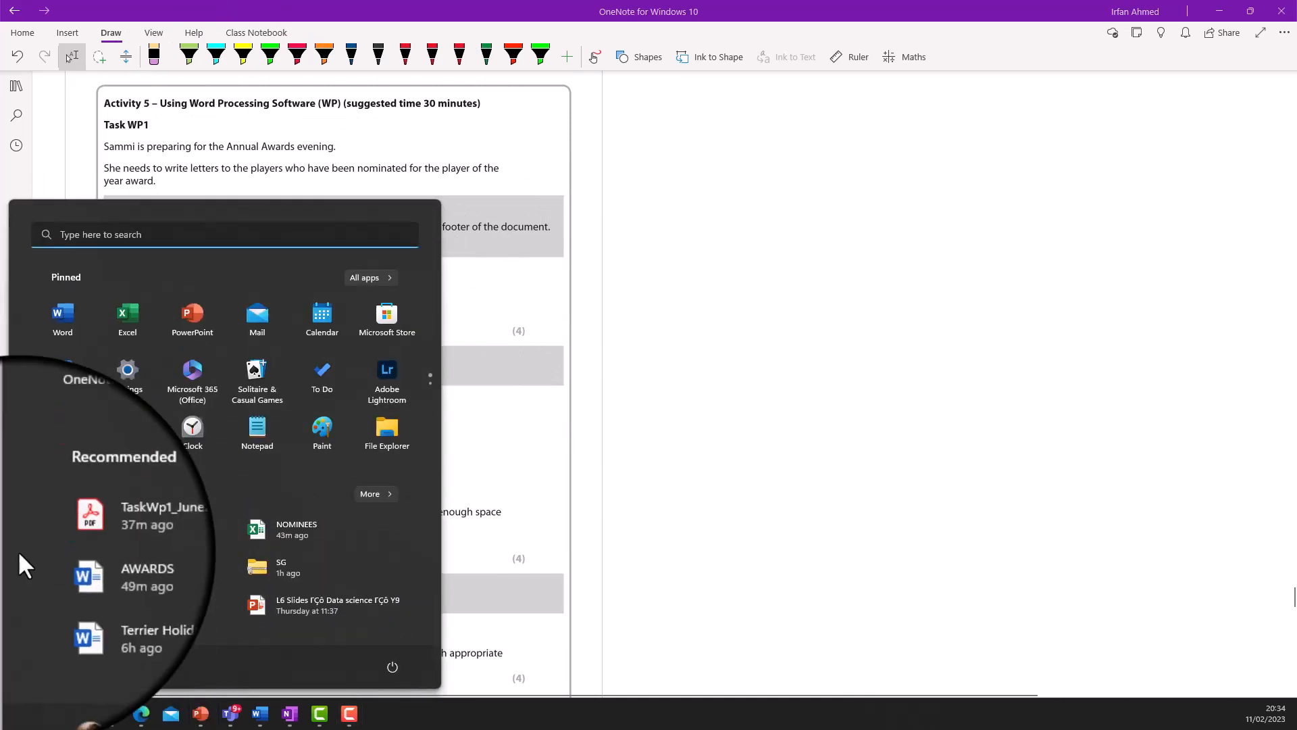
left_click(55, 314)
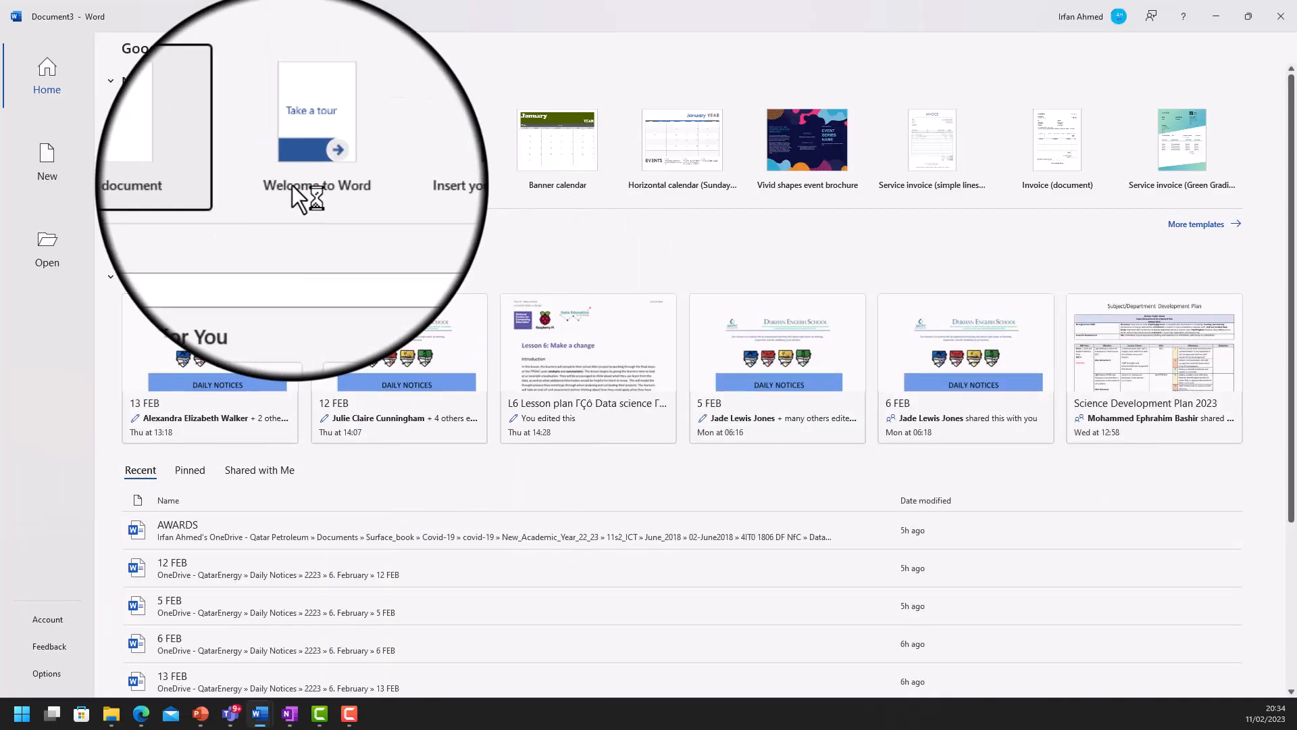
left_click(191, 141)
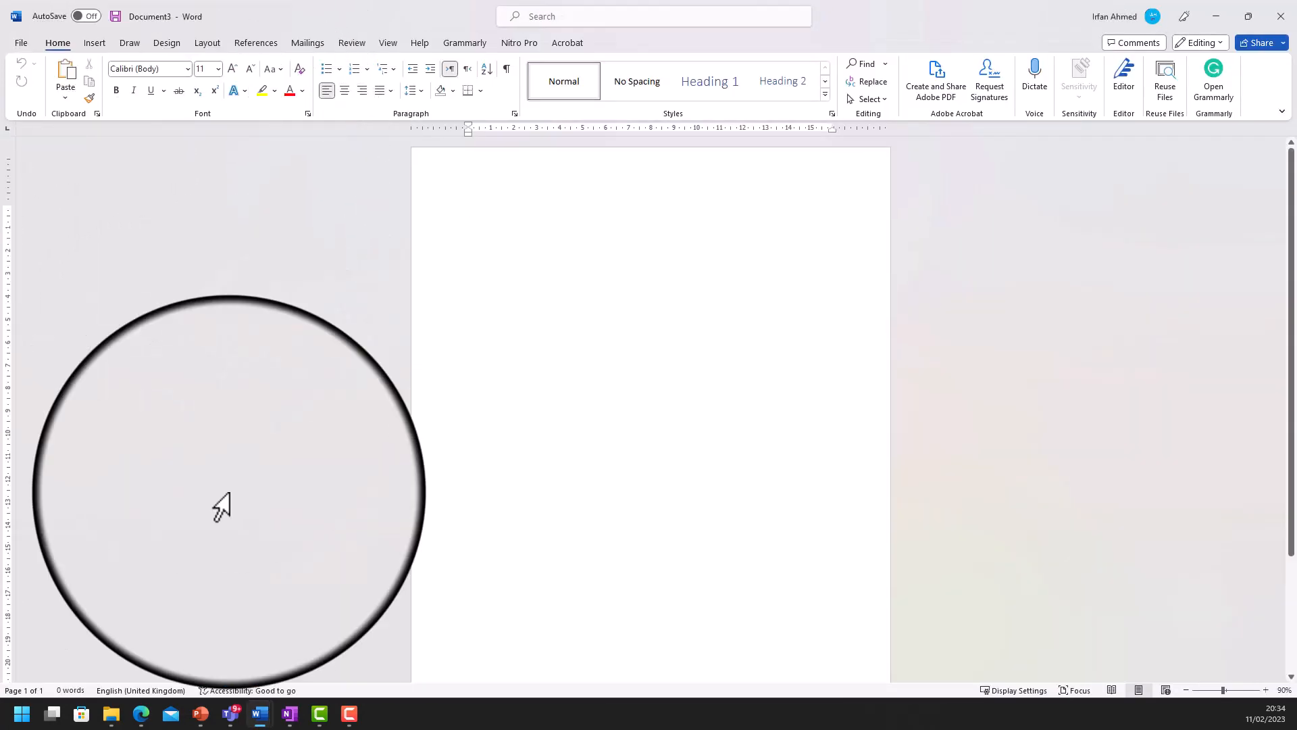
left_click(298, 719)
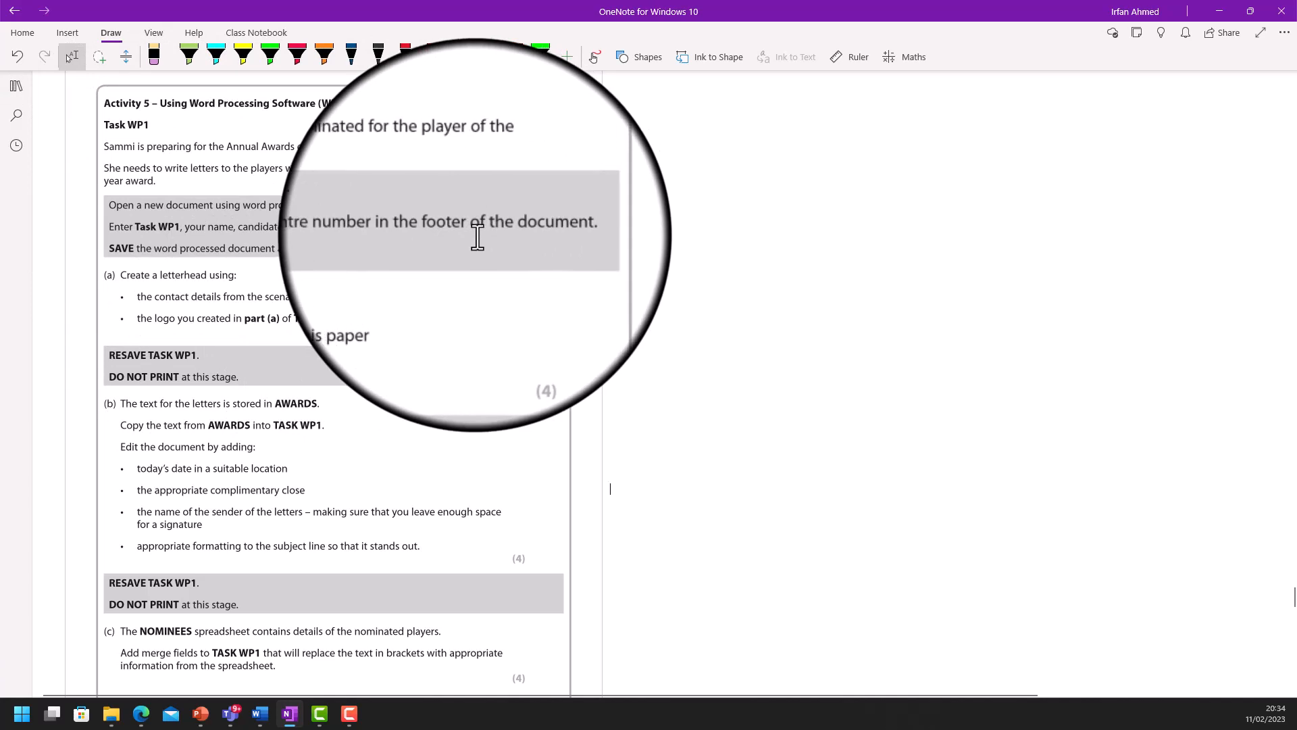
- Add a Blank footer holding the candidate name, candidate number and centre number
mouse_move(260, 714)
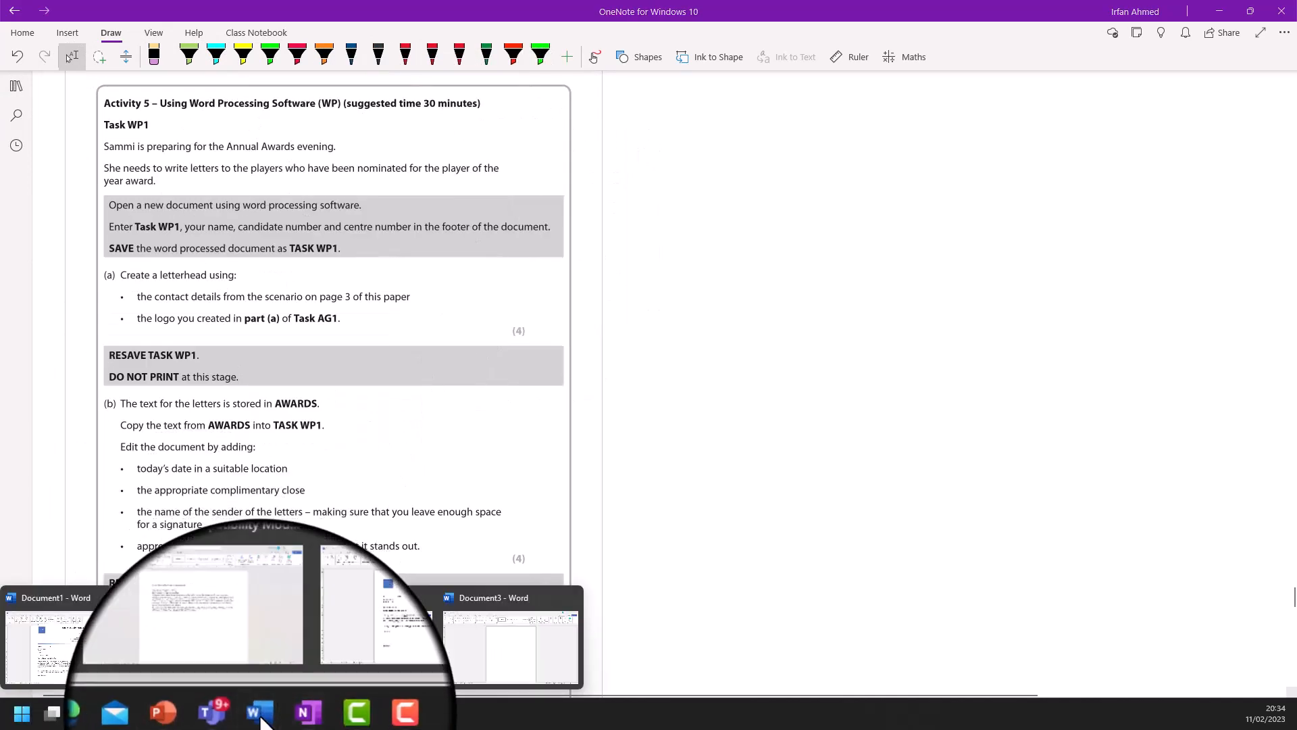
left_click(530, 659)
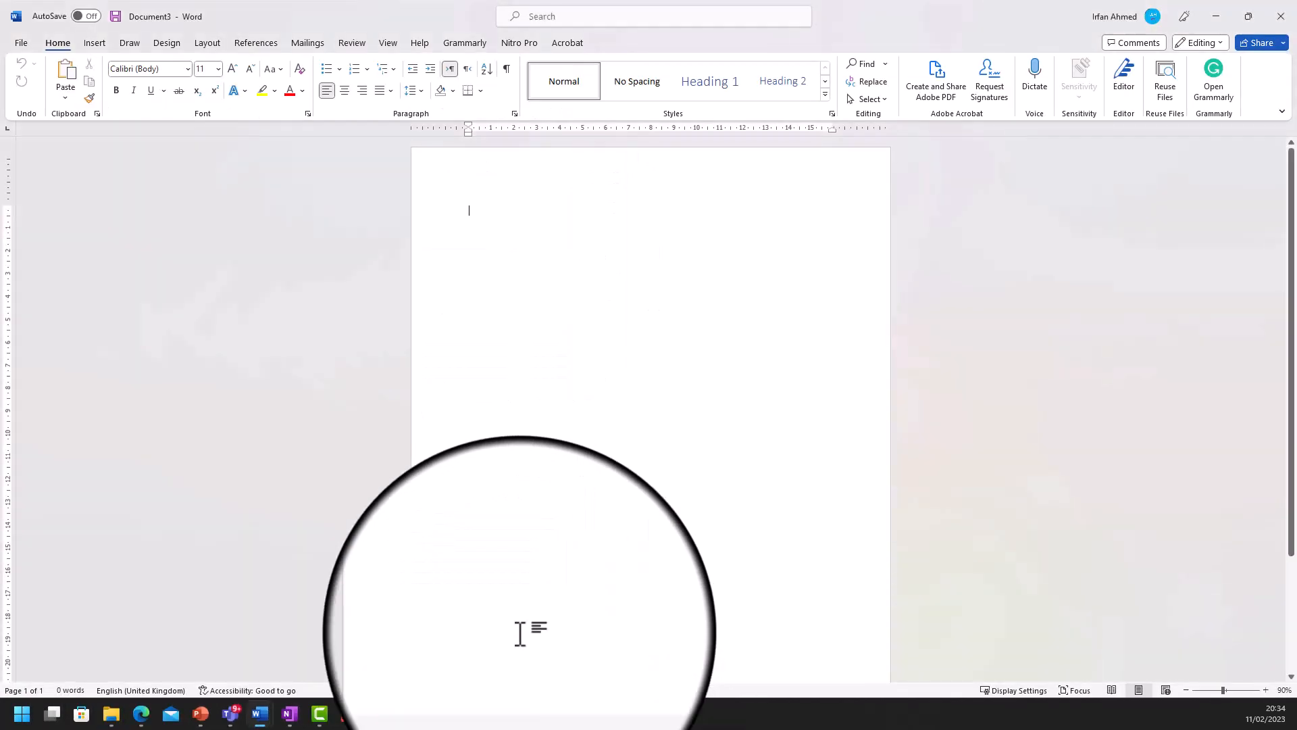
left_click(97, 42)
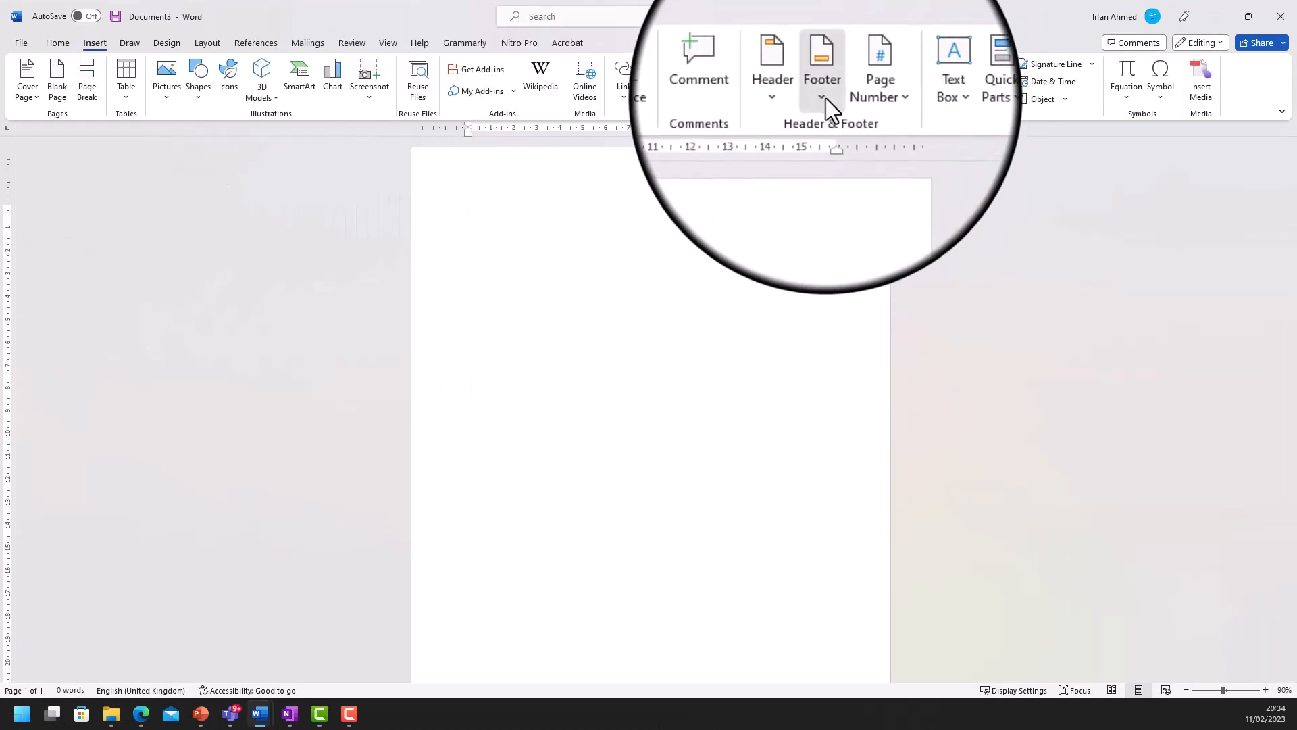
left_click(825, 98)
left_click(847, 164)
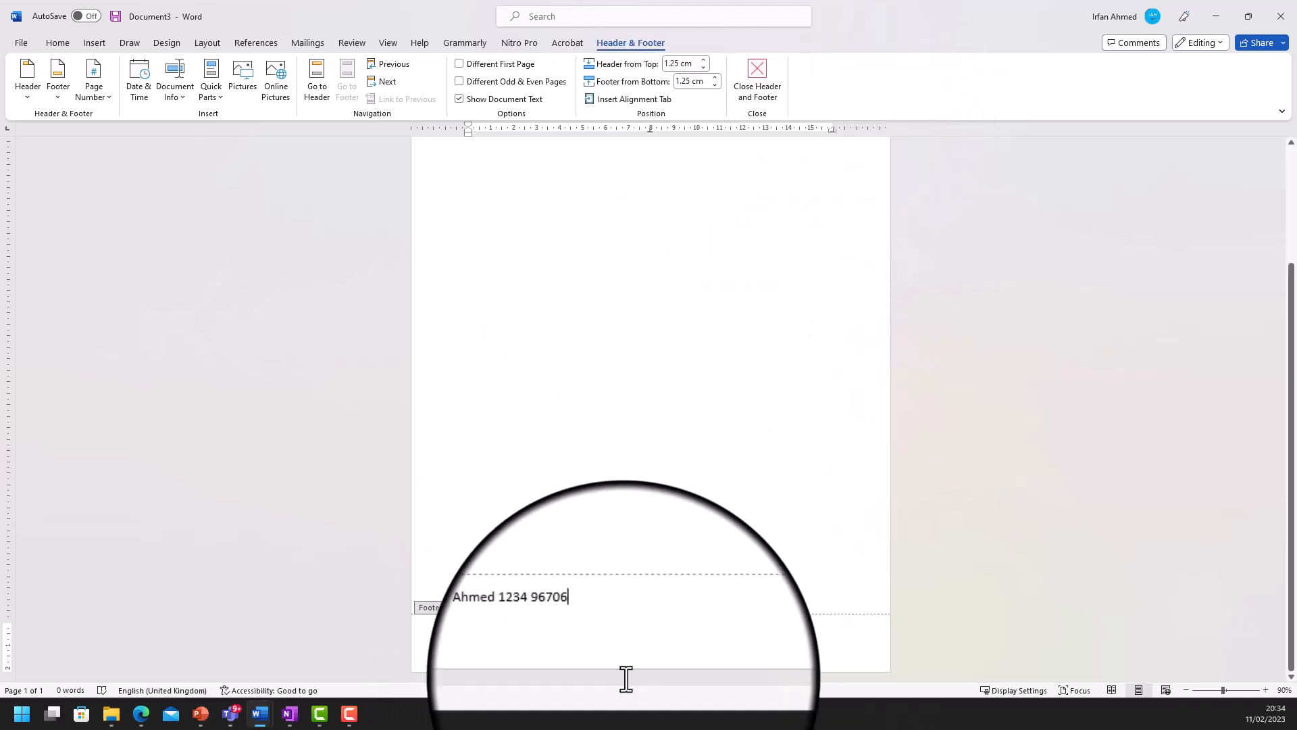
left_click(768, 107)
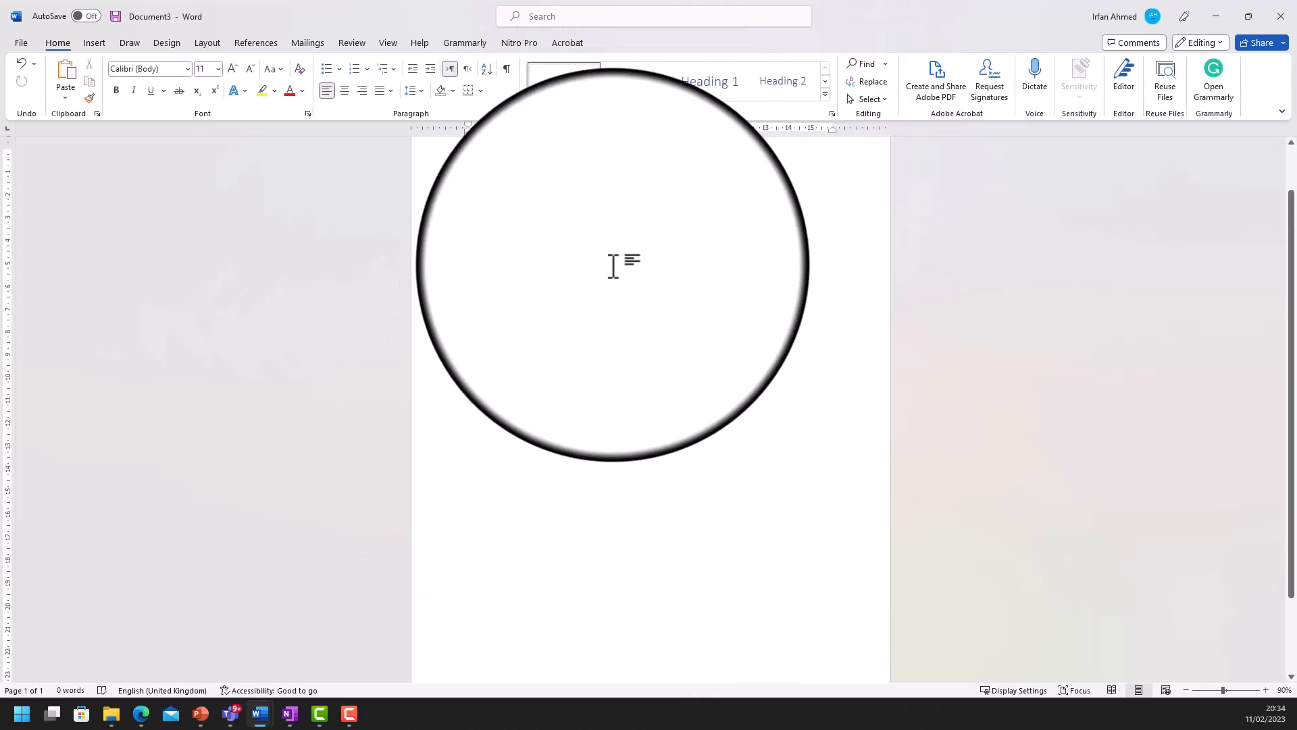
left_click(290, 717)
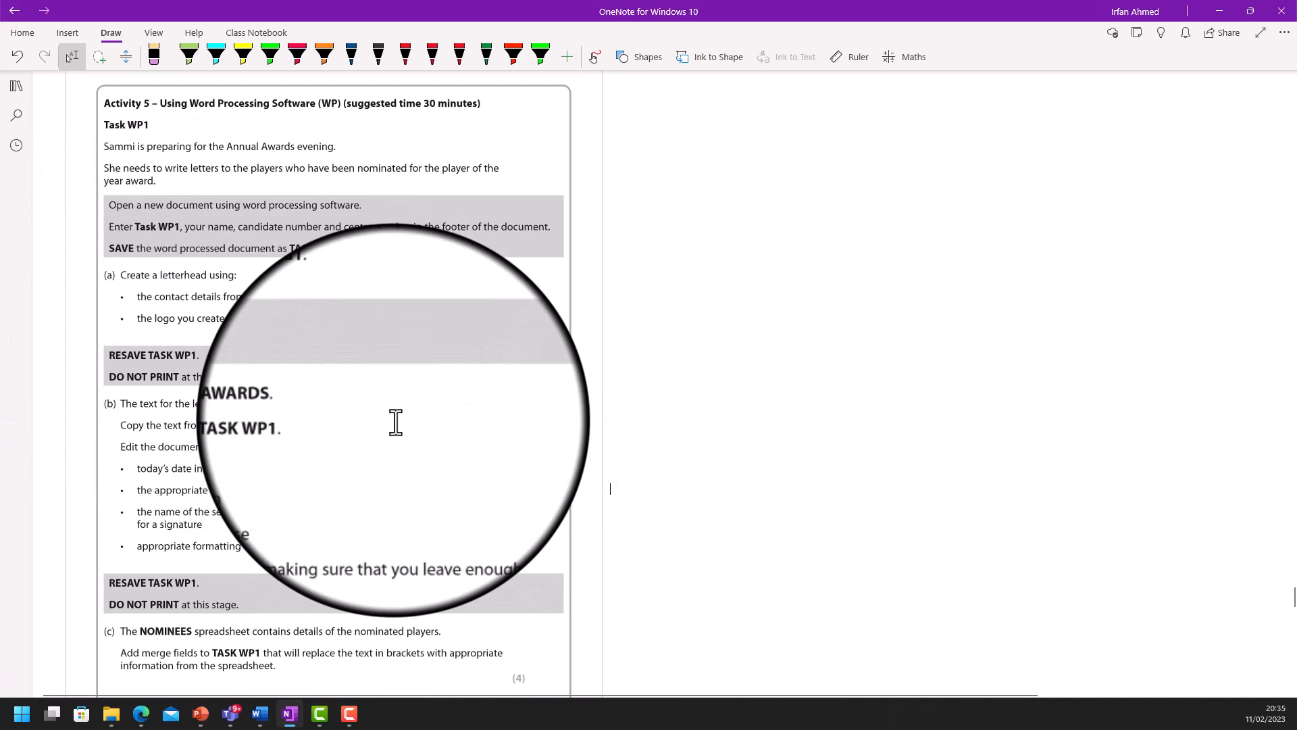
- Show the scenario page in OneNote, snapped right, with Document3 snapped left
scroll(435, 426, "up", 8)
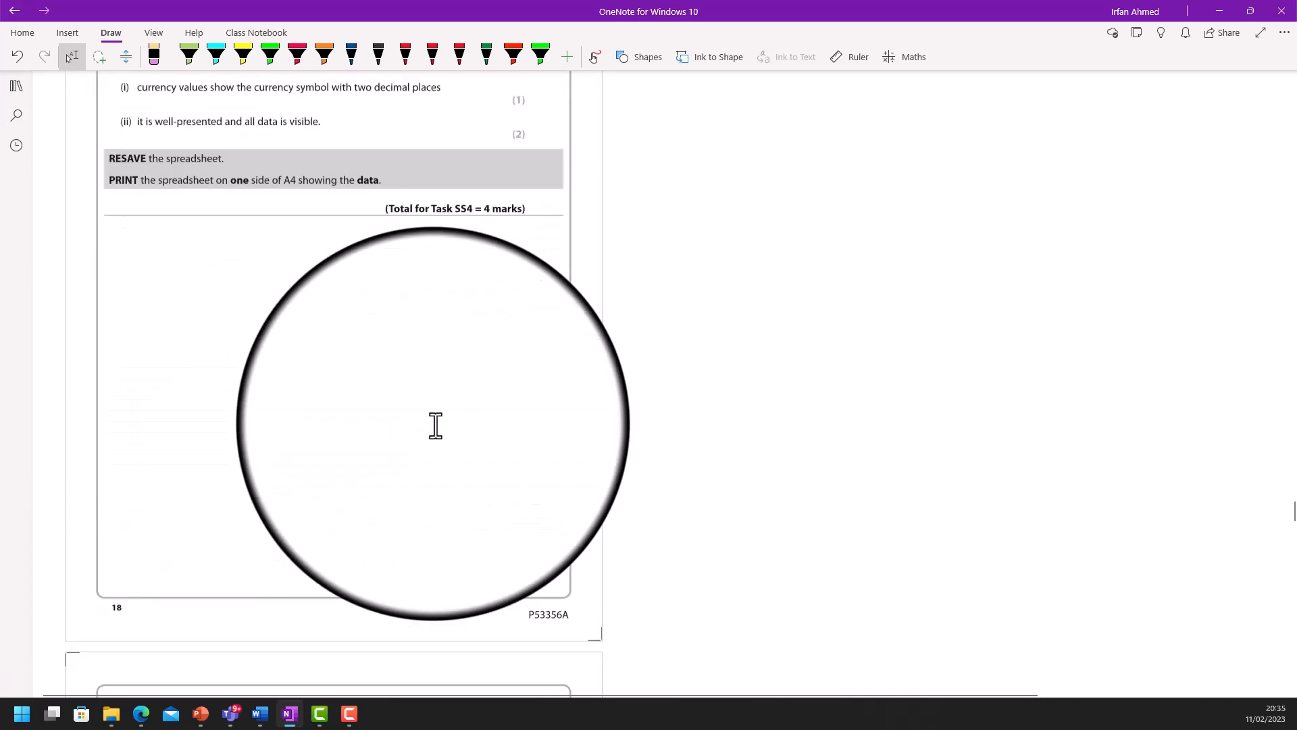
scroll(436, 426, "up", 15)
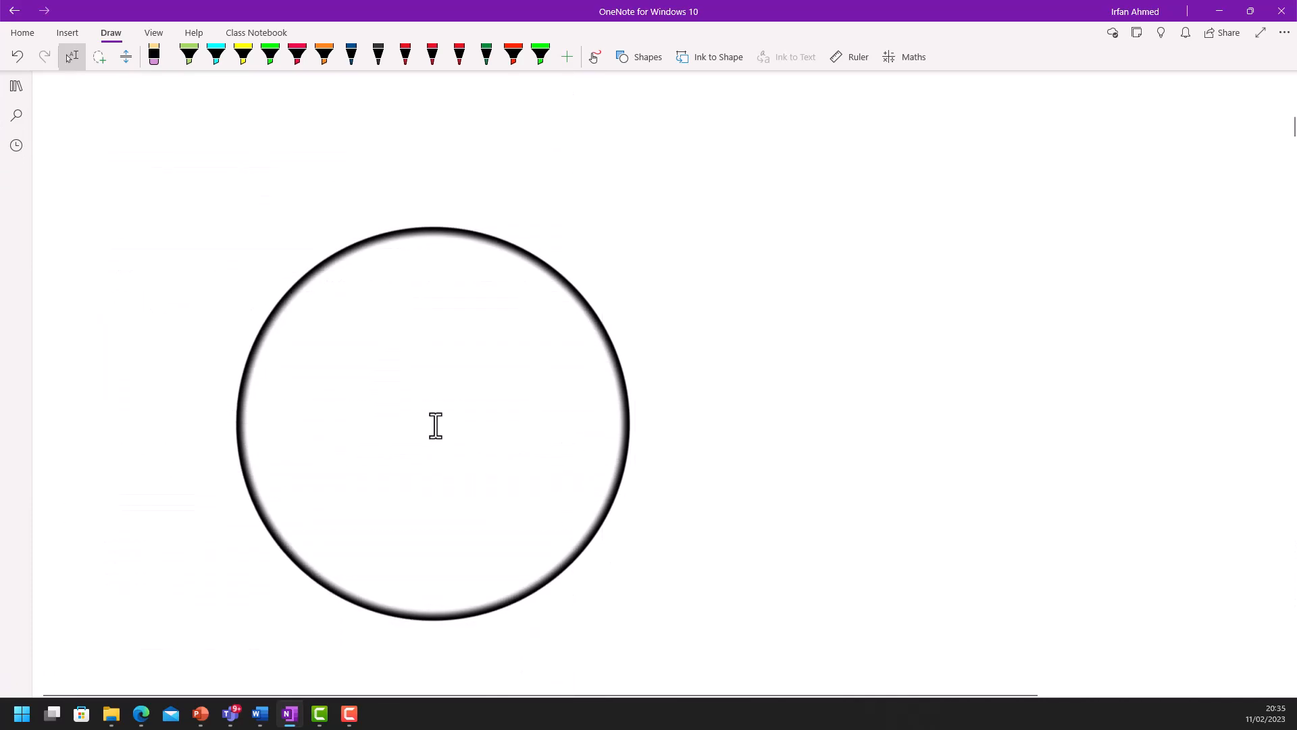
scroll(436, 425, "up", 8)
scroll(436, 425, "down", 10)
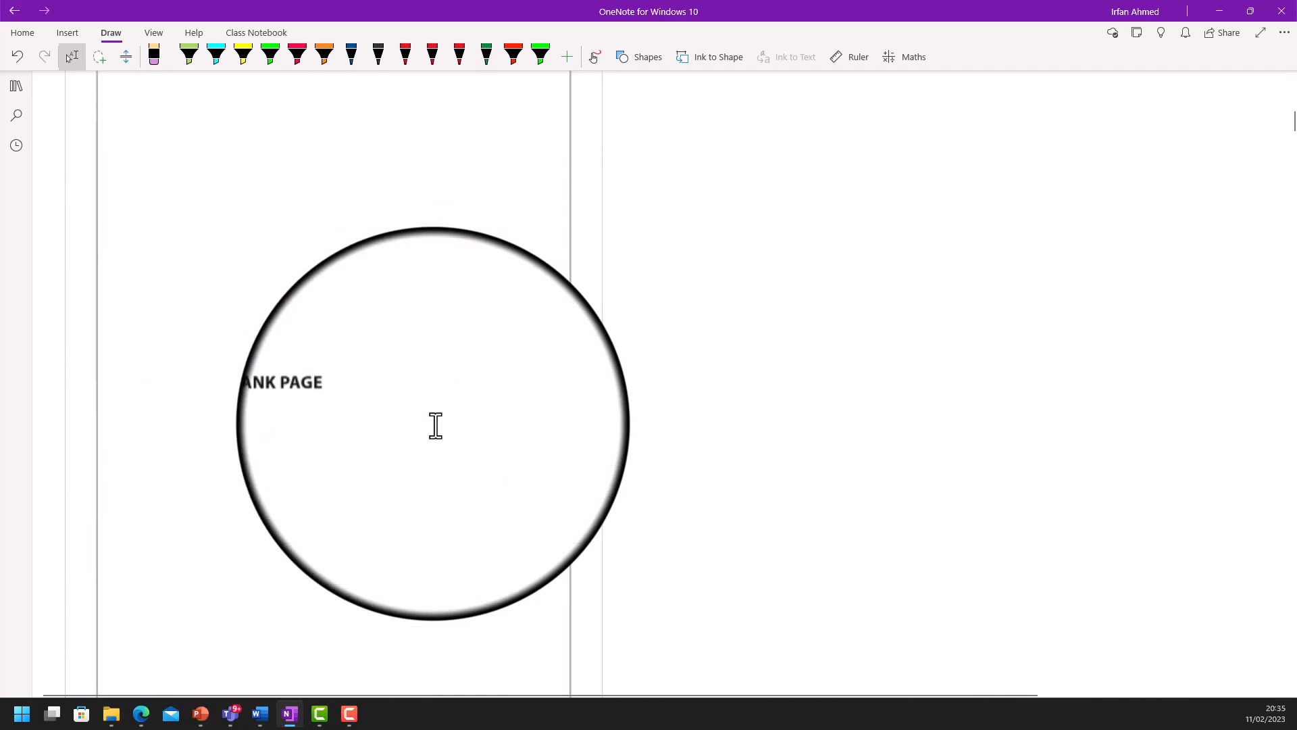
scroll(435, 425, "down", 10)
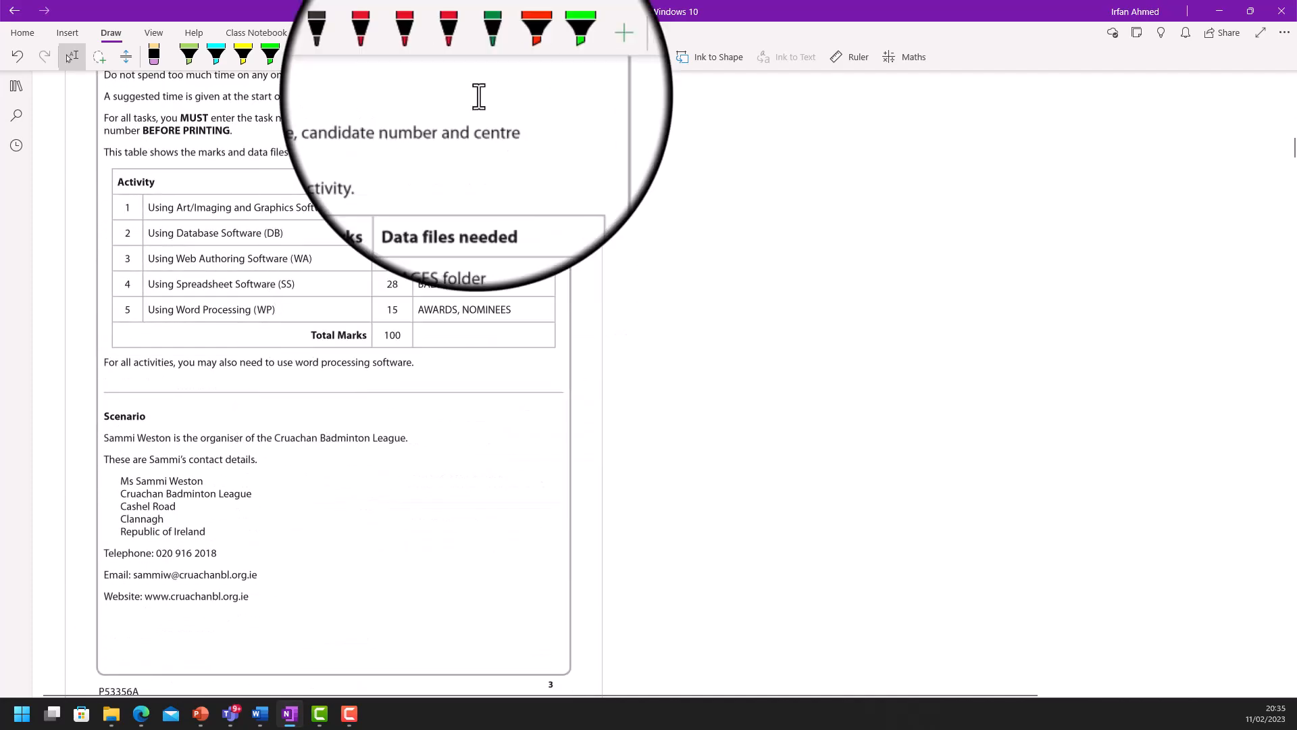
left_click_drag(493, 11, 1234, 220)
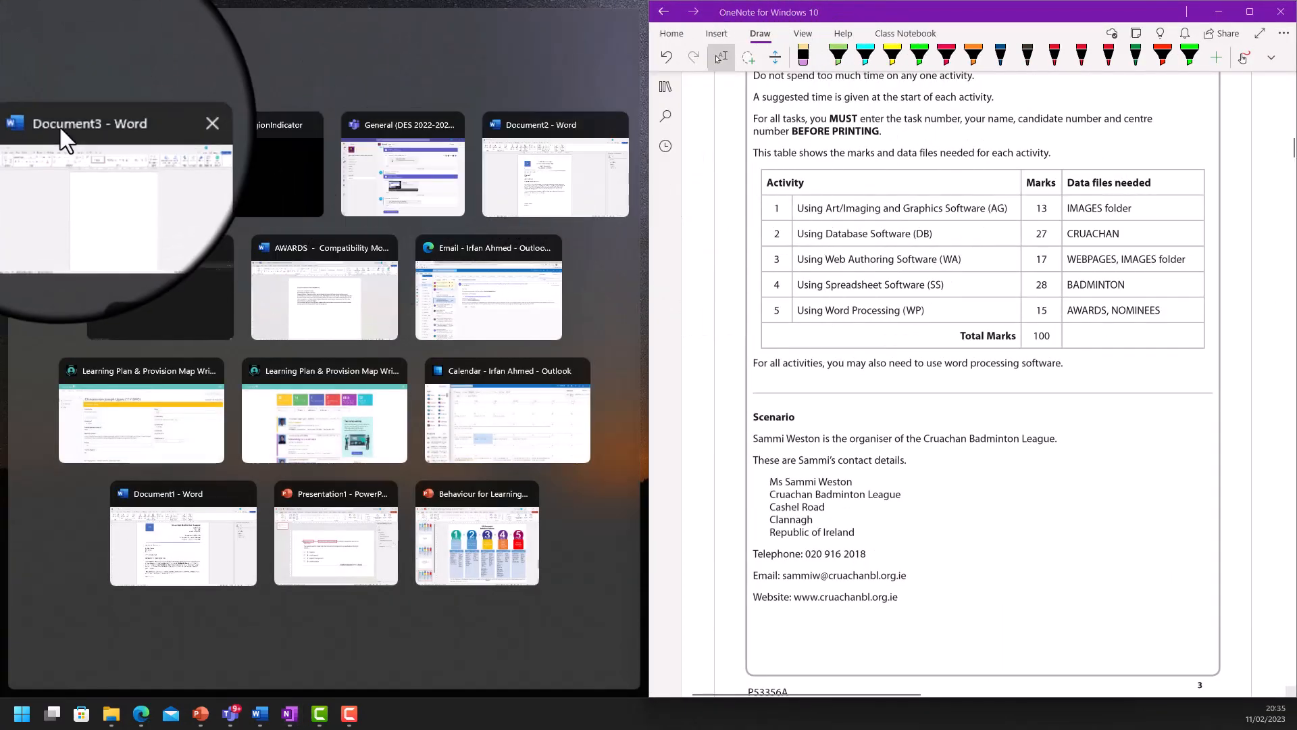
left_click(71, 145)
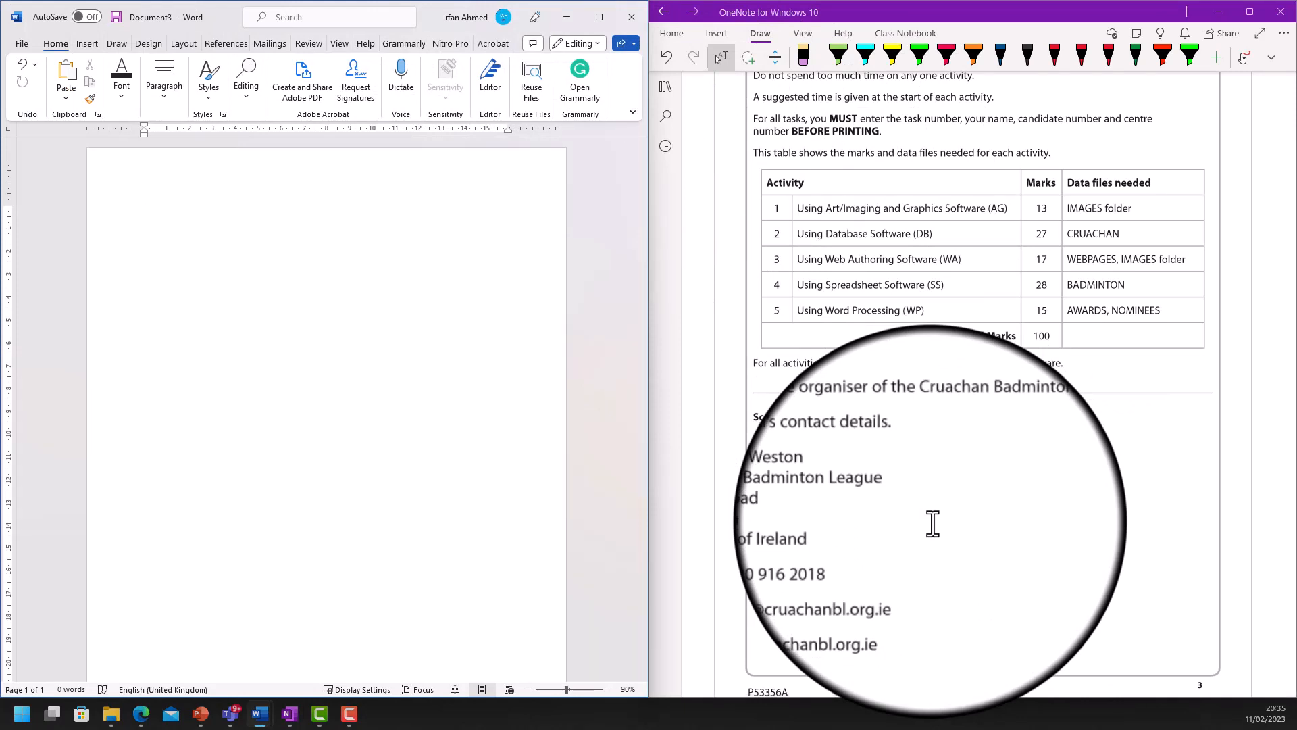
type("Crua")
type("chan")
type(" Badminton")
type(" Lea")
type("gue ")
type("Cashel Ropa")
key("BackSpace")
key("BackSpace")
type("ad ")
type("Cla")
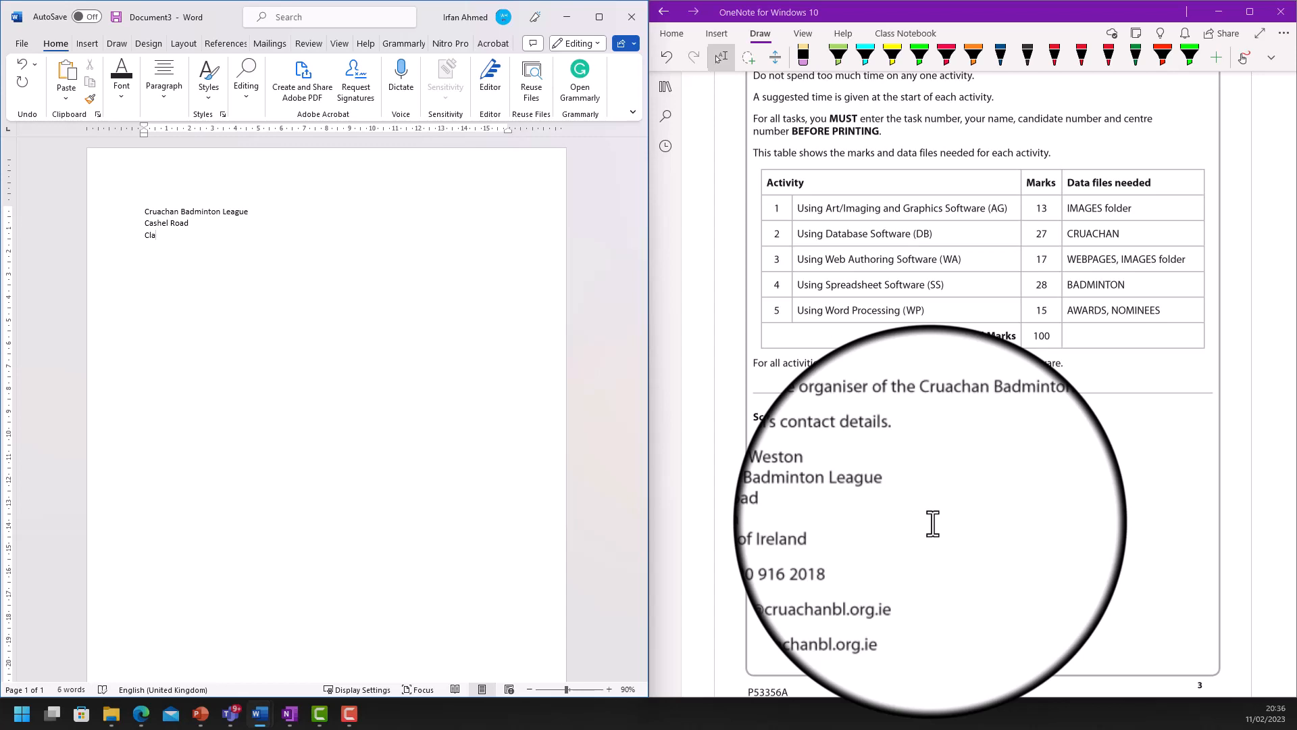
type("nnagh")
key("Return")
type("Re")
type("publi")
type("c of")
type(" Ireland ")
type("T")
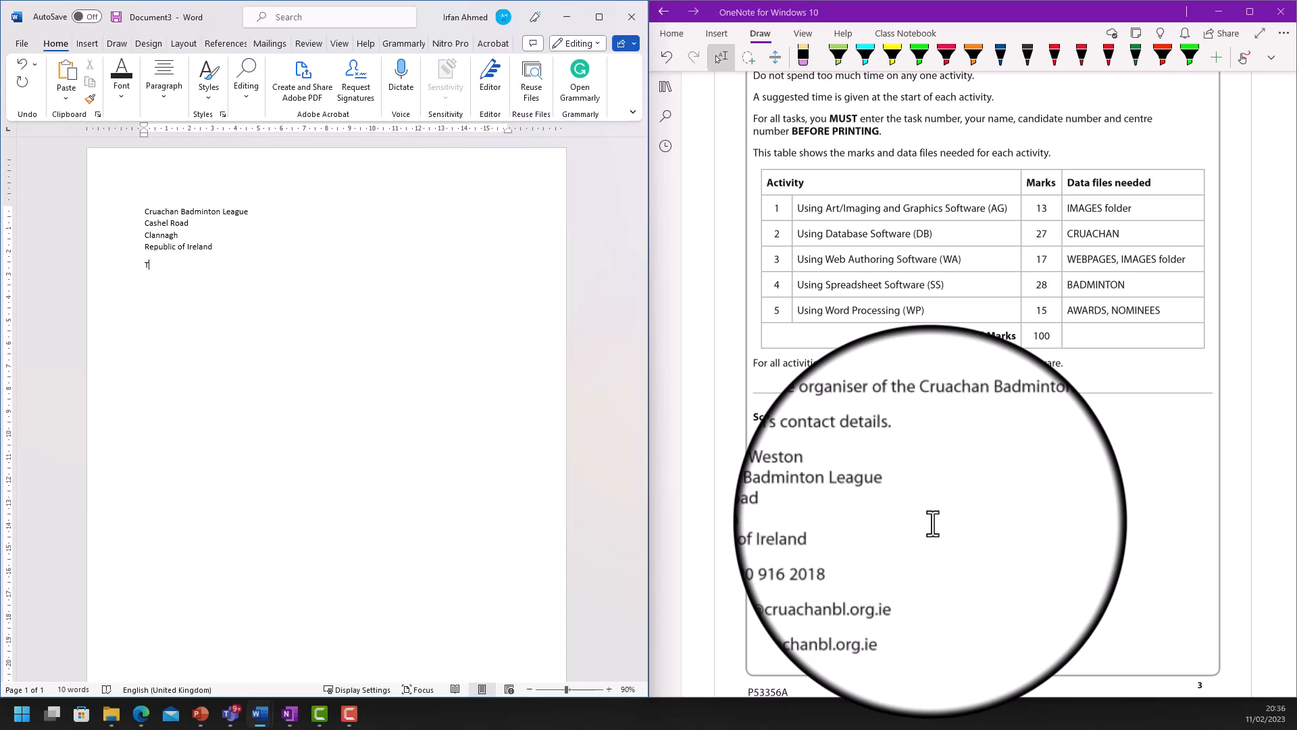
key("Return")
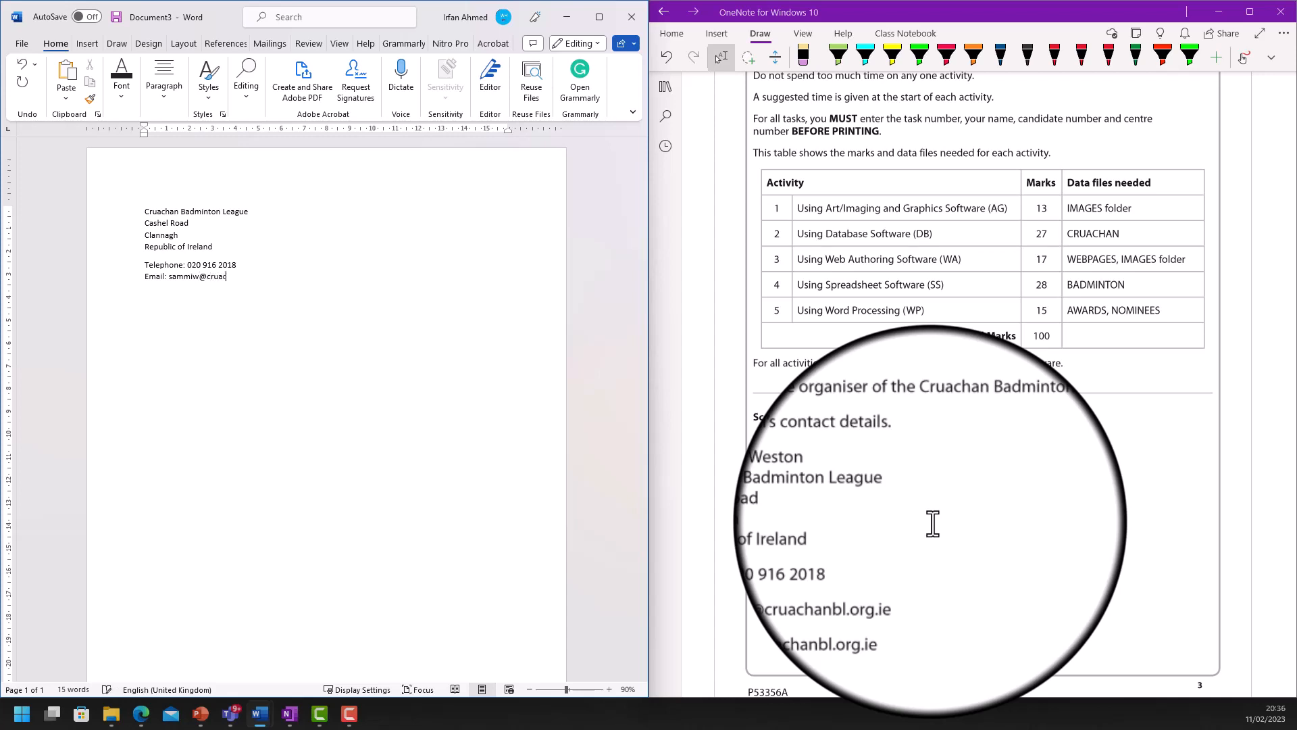
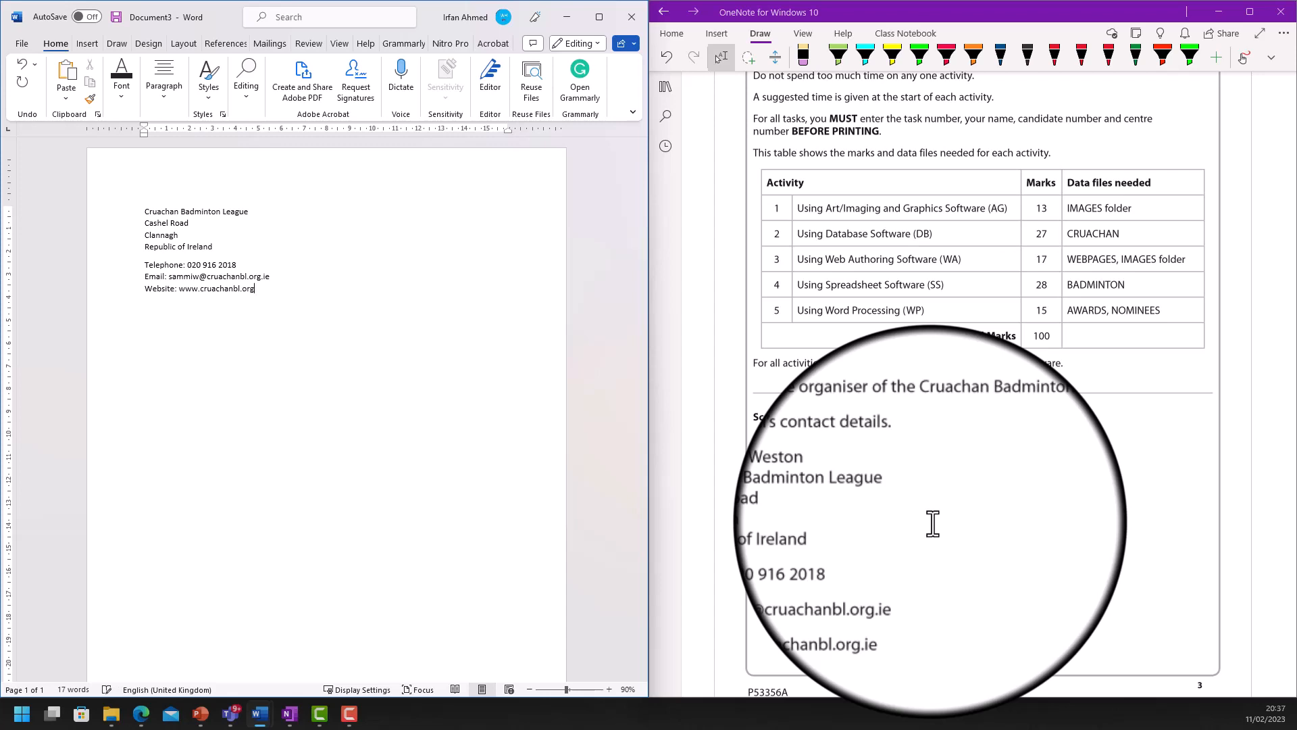
type(".ie")
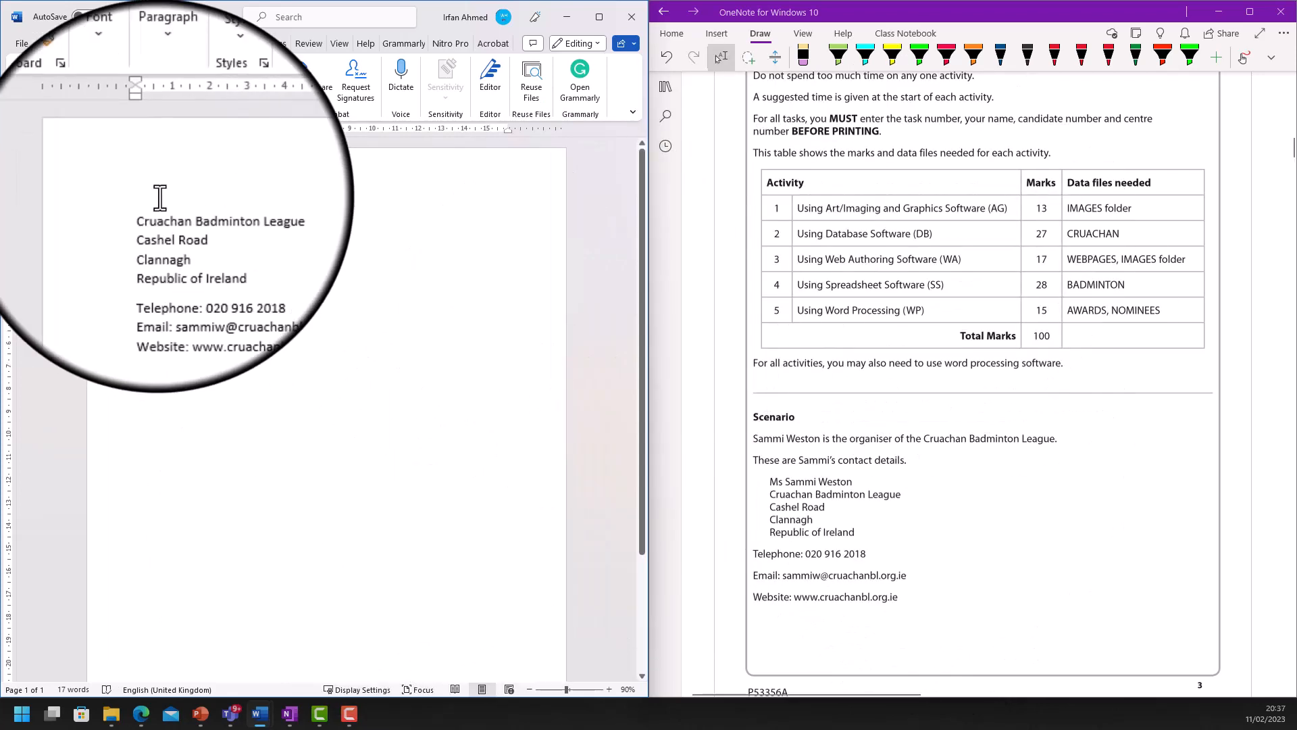
- Maximise Word and try right and centre alignment on the selected contact details
left_click_drag(280, 293, 88, 201)
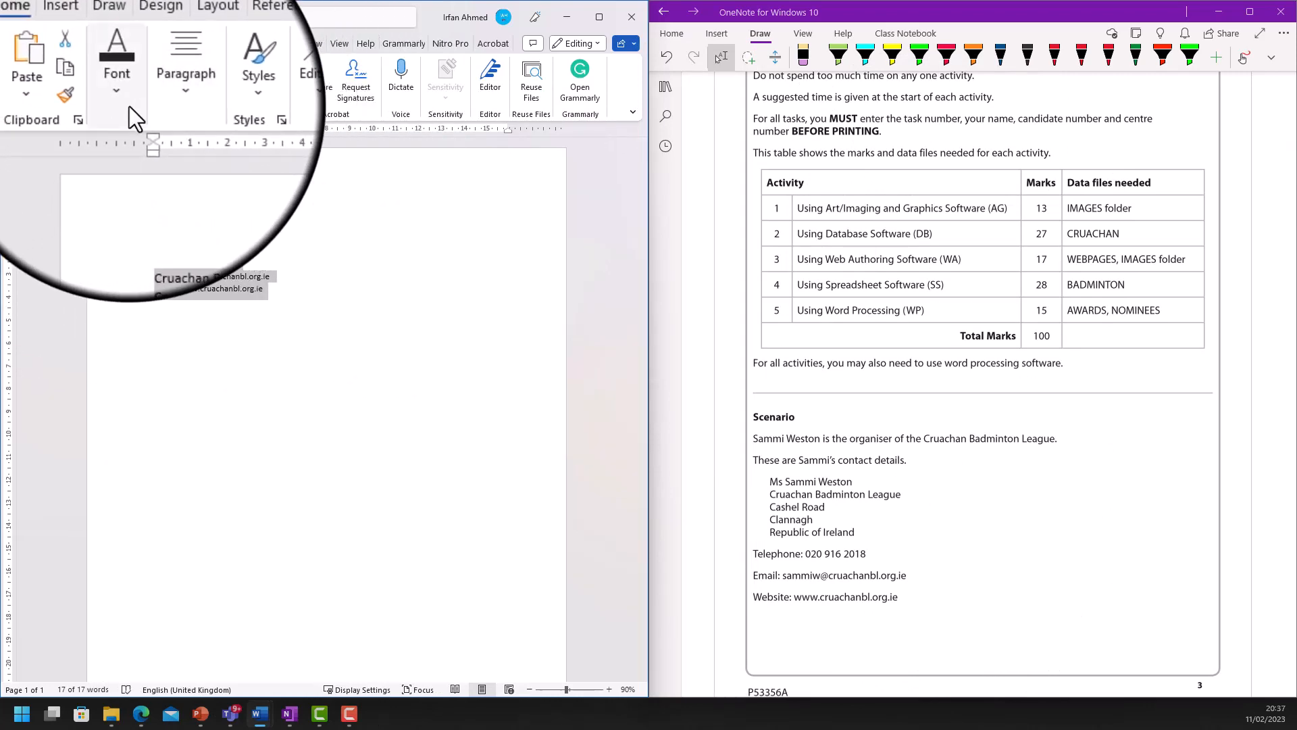
left_click(602, 16)
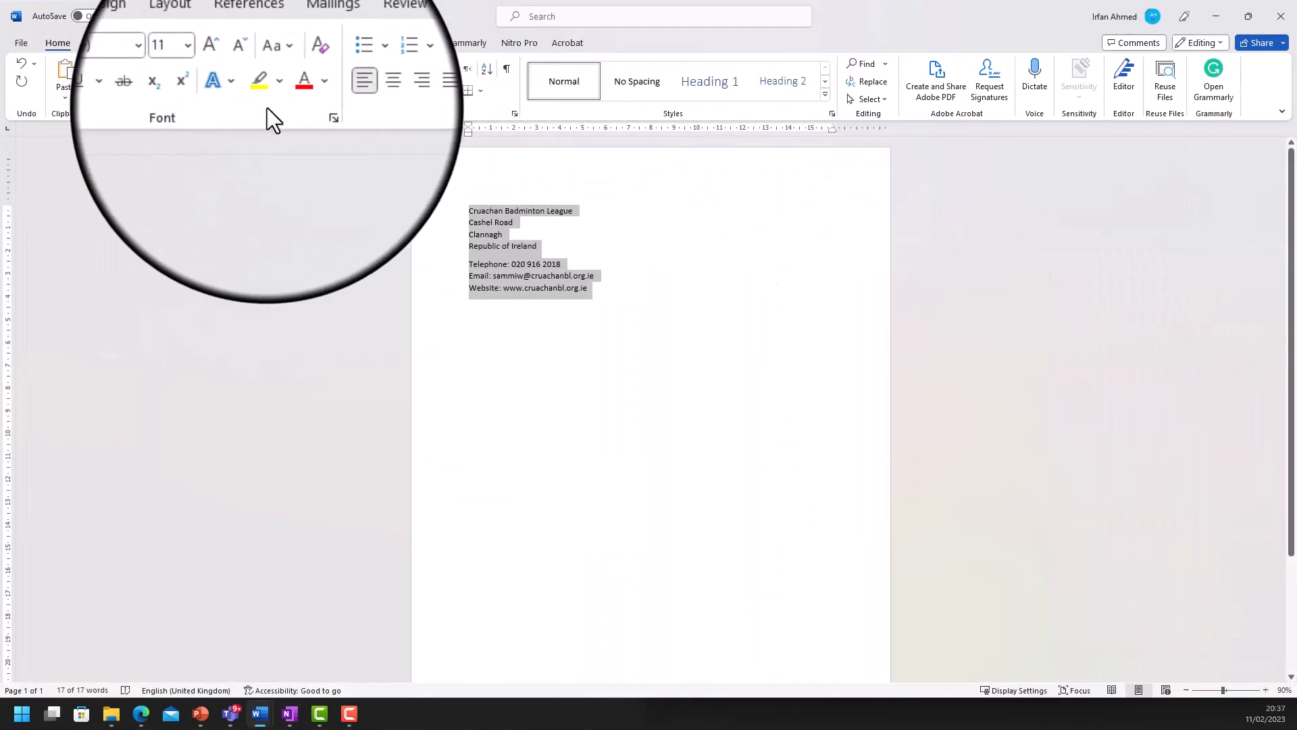
left_click(360, 87)
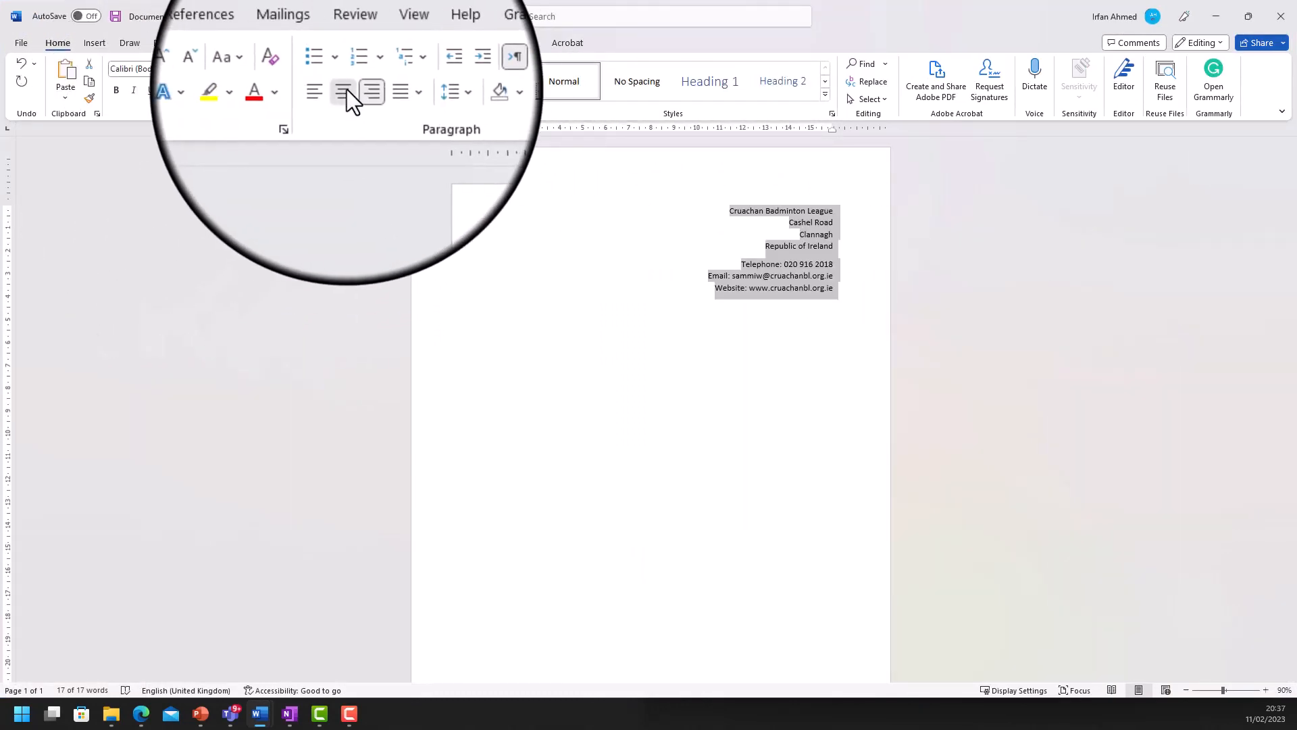
left_click(346, 89)
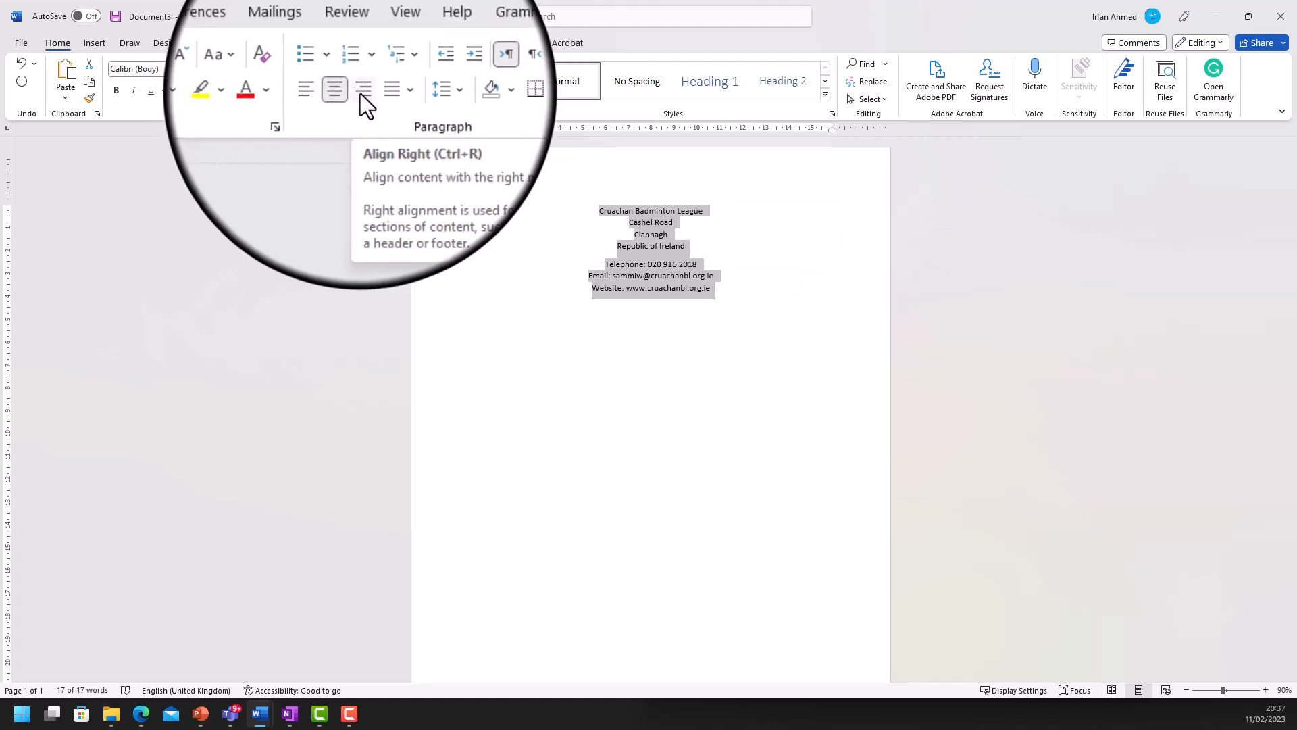
left_click(362, 90)
left_click(742, 226)
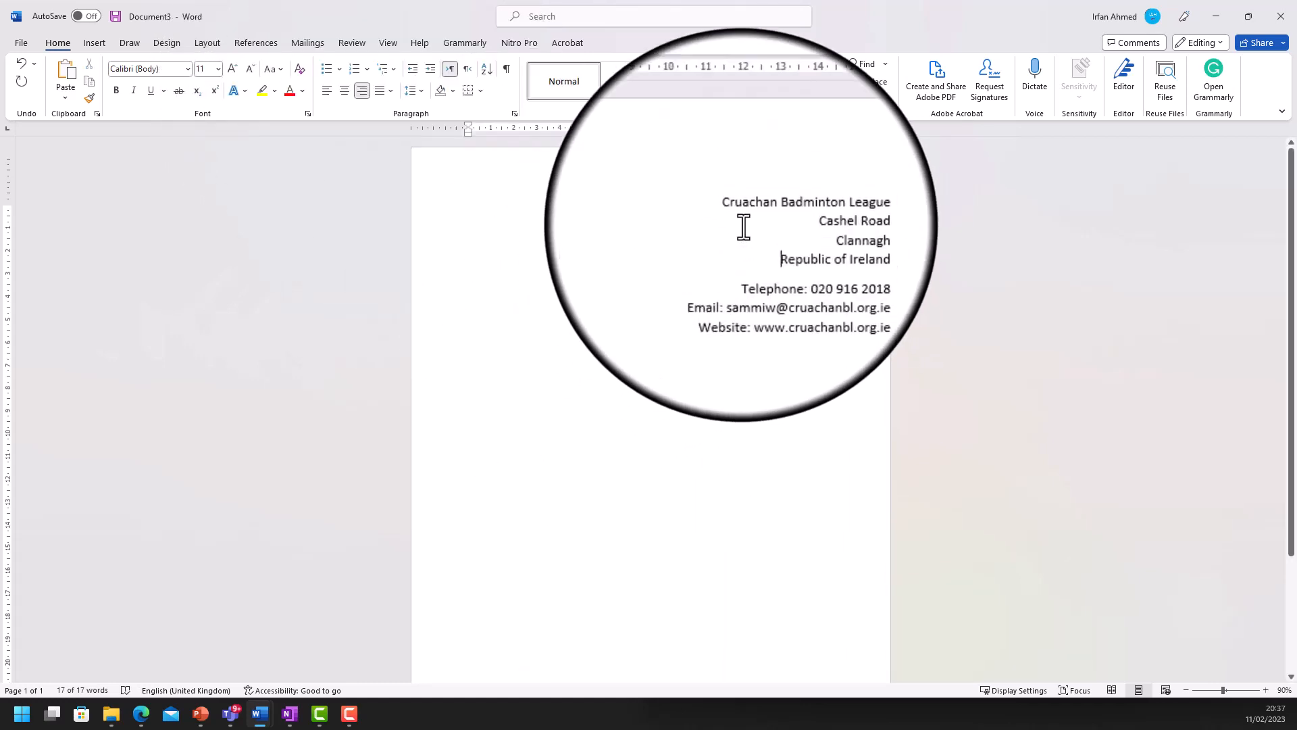
- Enlarge the league heading to 14 pt and bold its initials C, B and L
left_click_drag(729, 211, 841, 211)
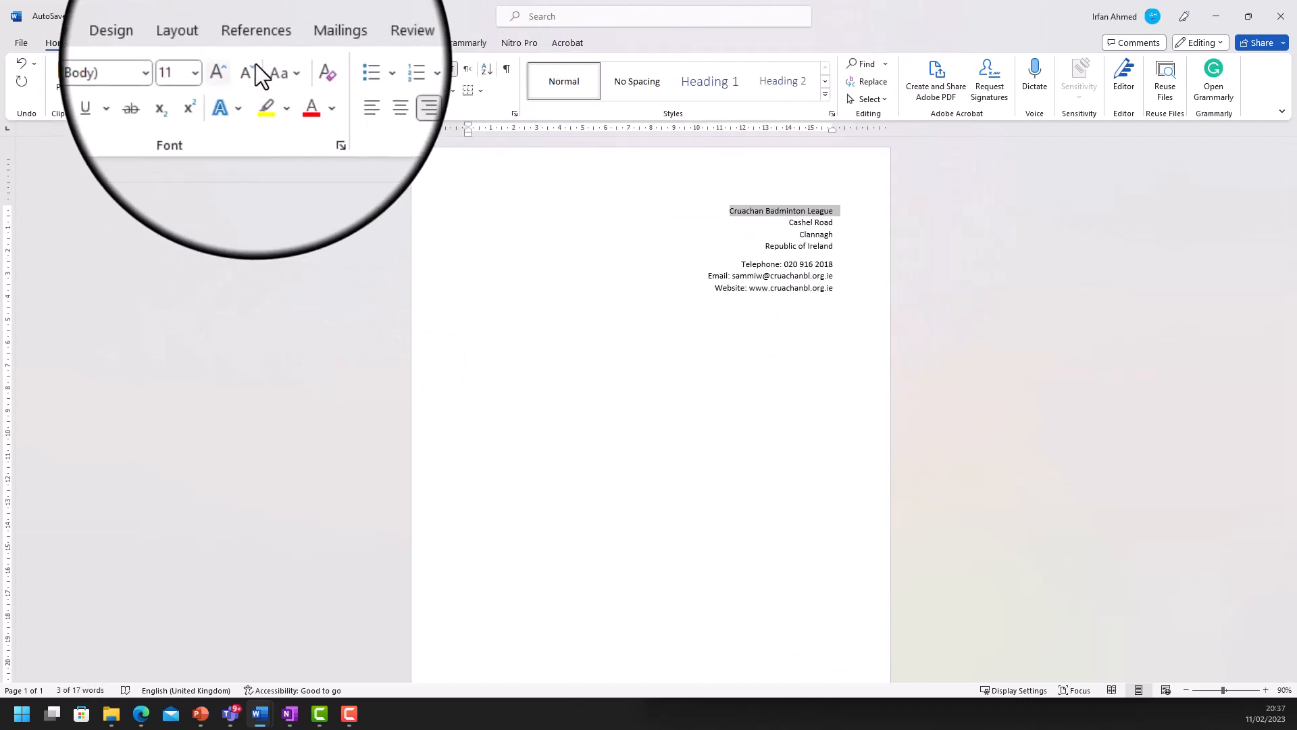
left_click(233, 69)
left_click(233, 69)
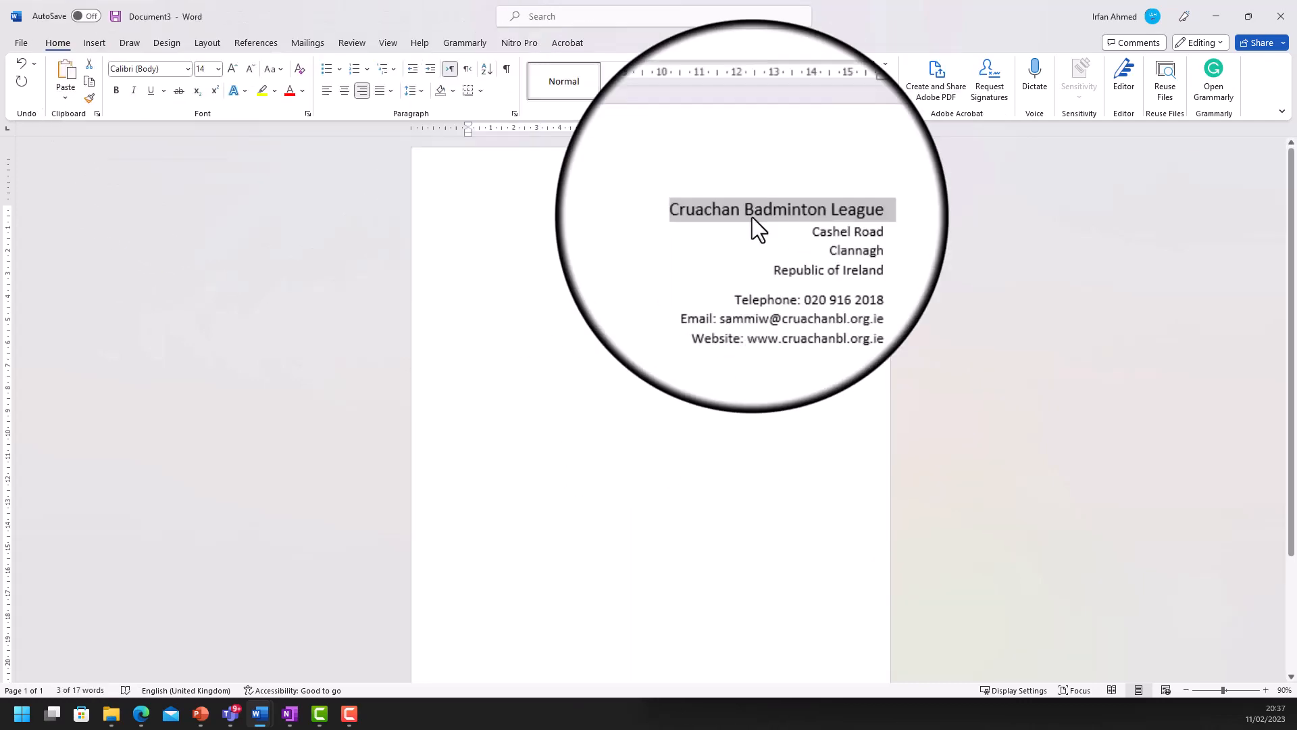
left_click(700, 212)
left_click_drag(700, 211, 708, 212)
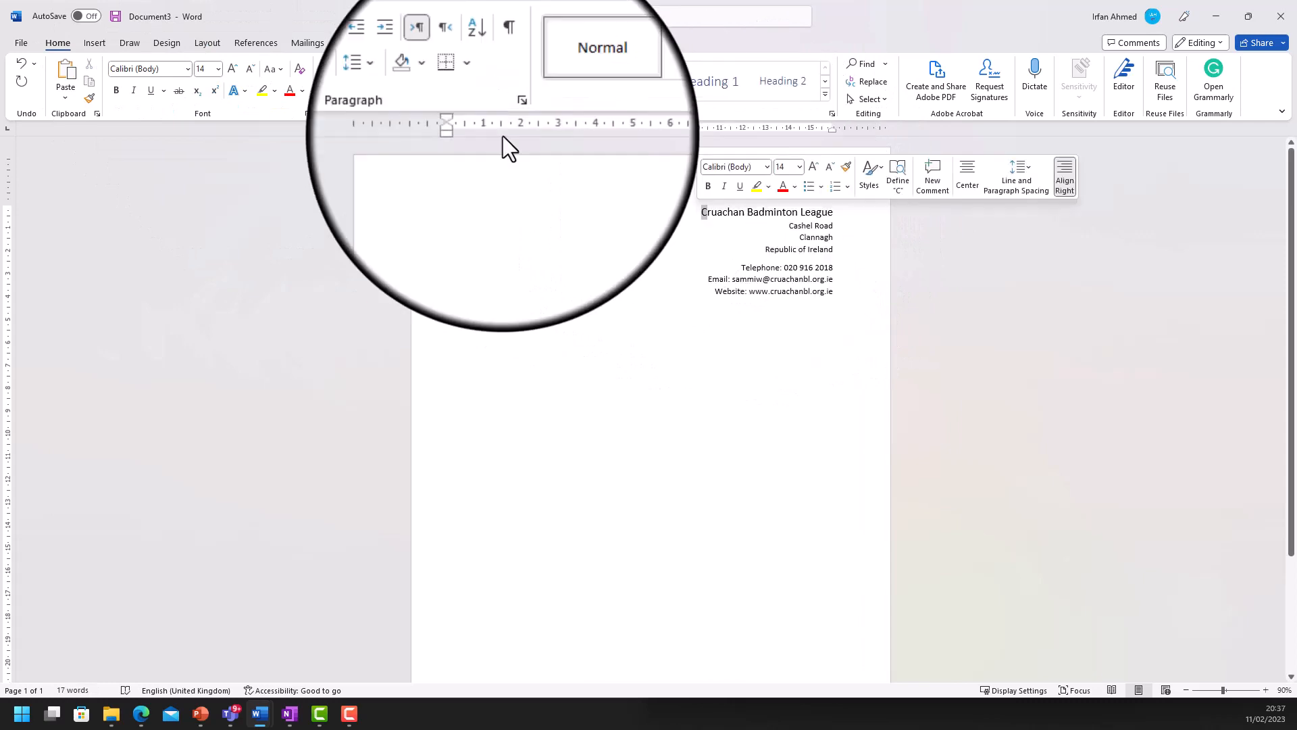
left_click(116, 90)
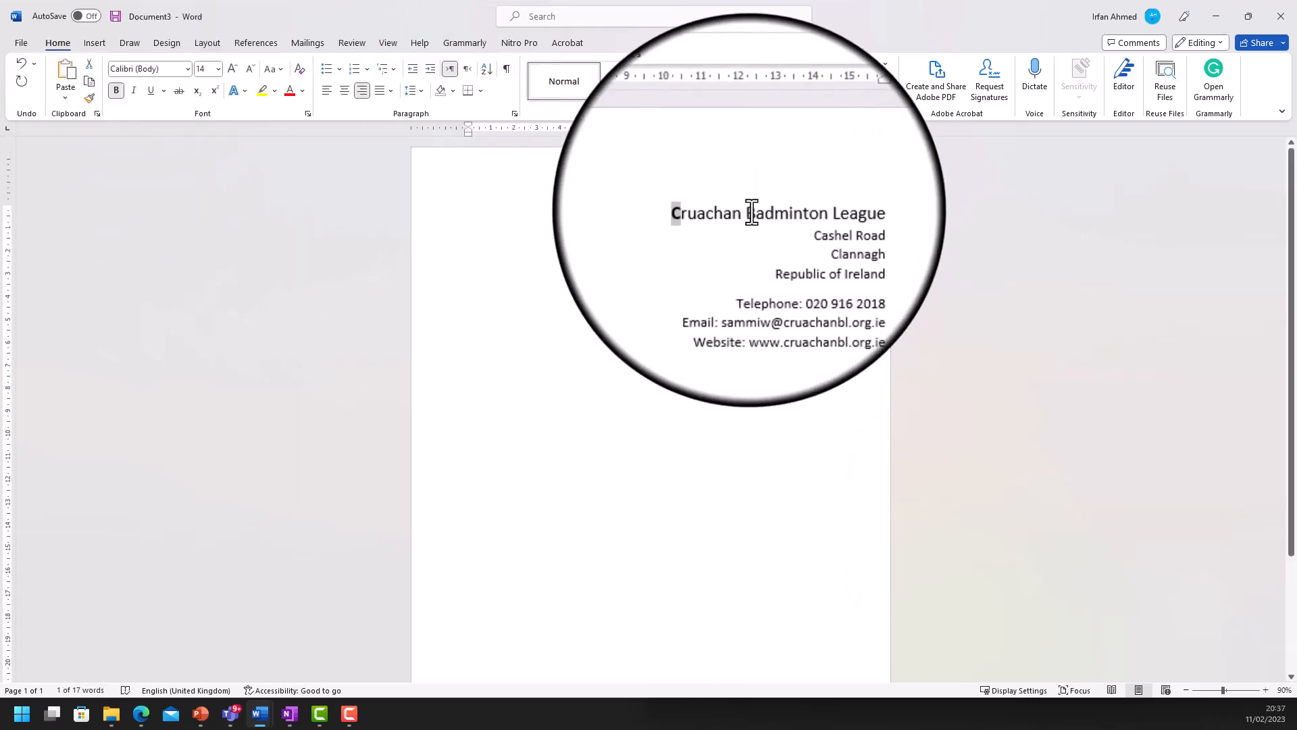
left_click_drag(753, 211, 746, 211)
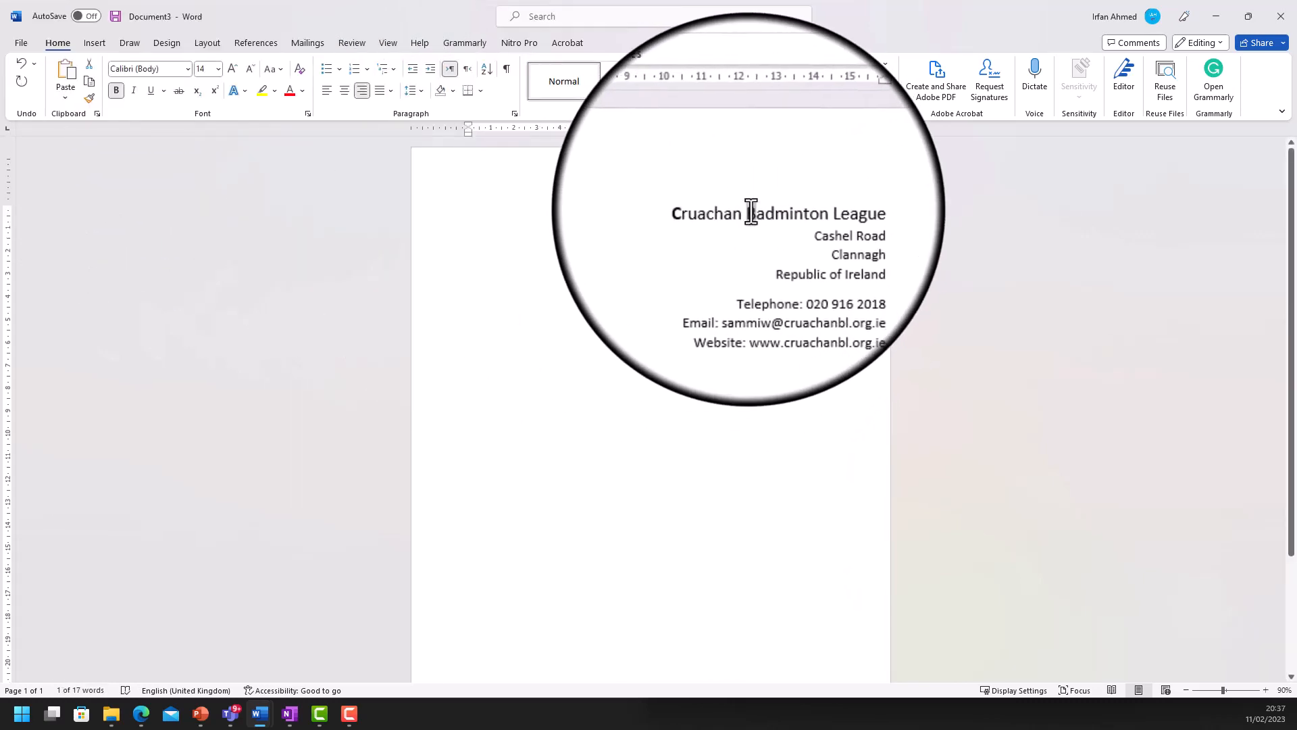
left_click(117, 91)
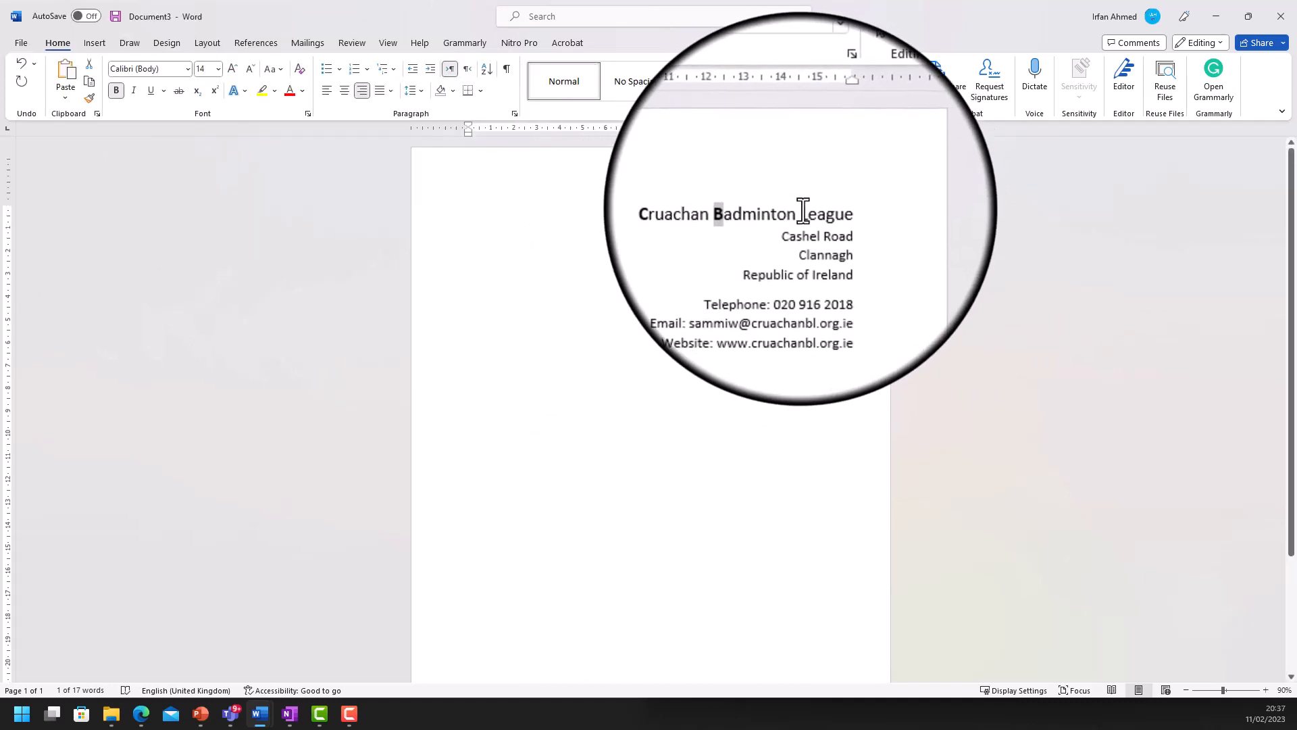
left_click_drag(802, 211, 811, 209)
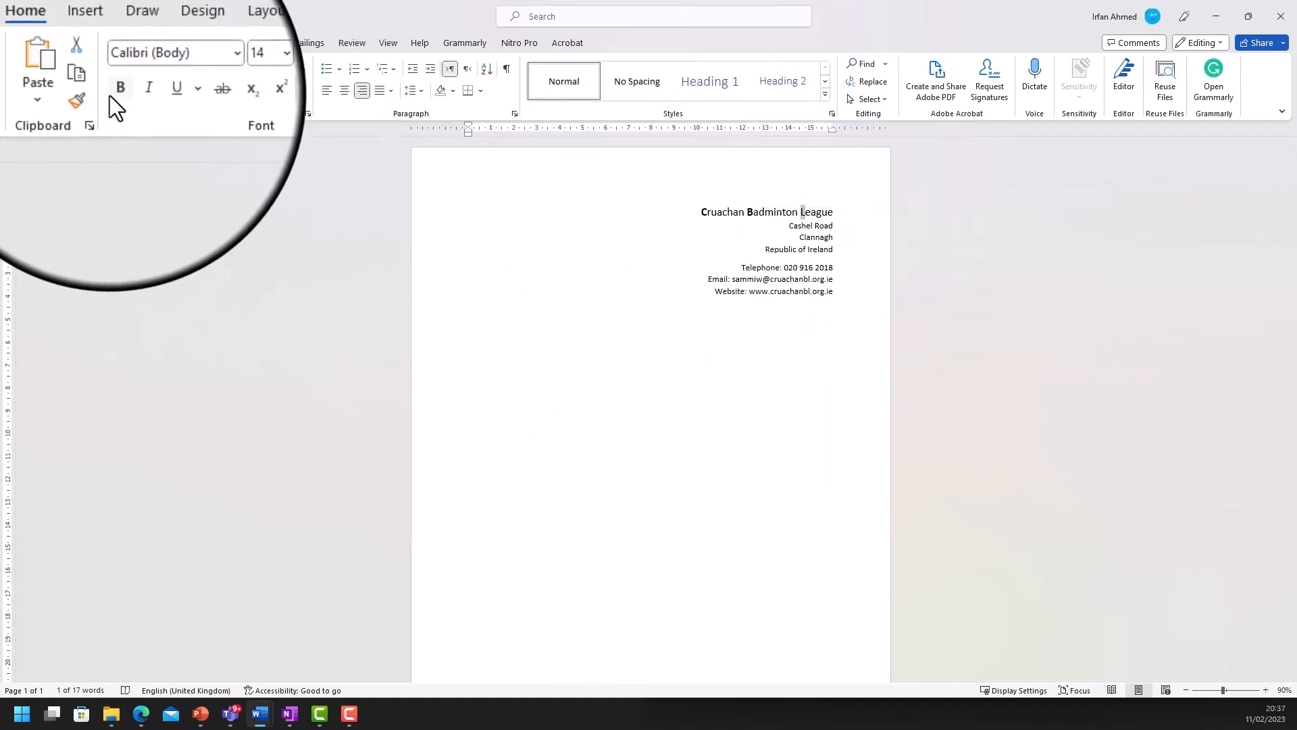
left_click(116, 90)
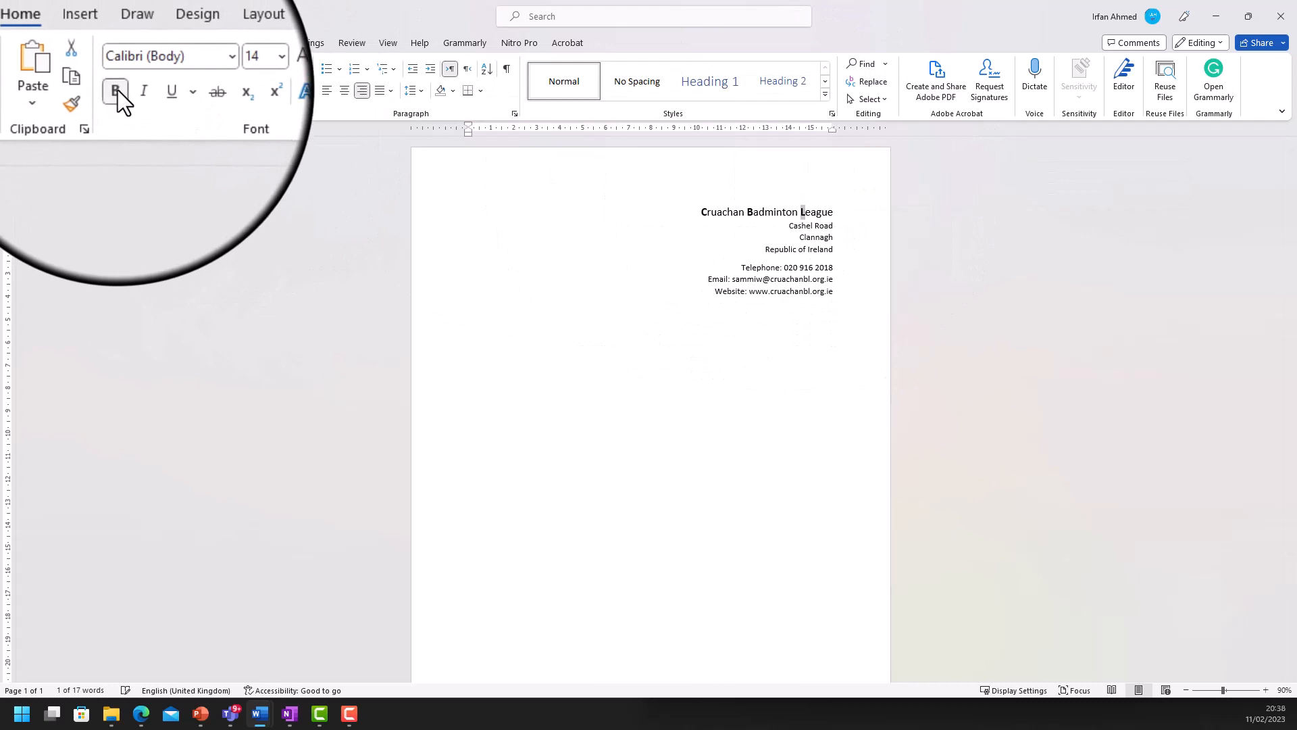
left_click(789, 228)
- Centre all seven contact lines and join the postal address onto one line
left_click_drag(686, 208, 845, 291)
left_click(344, 90)
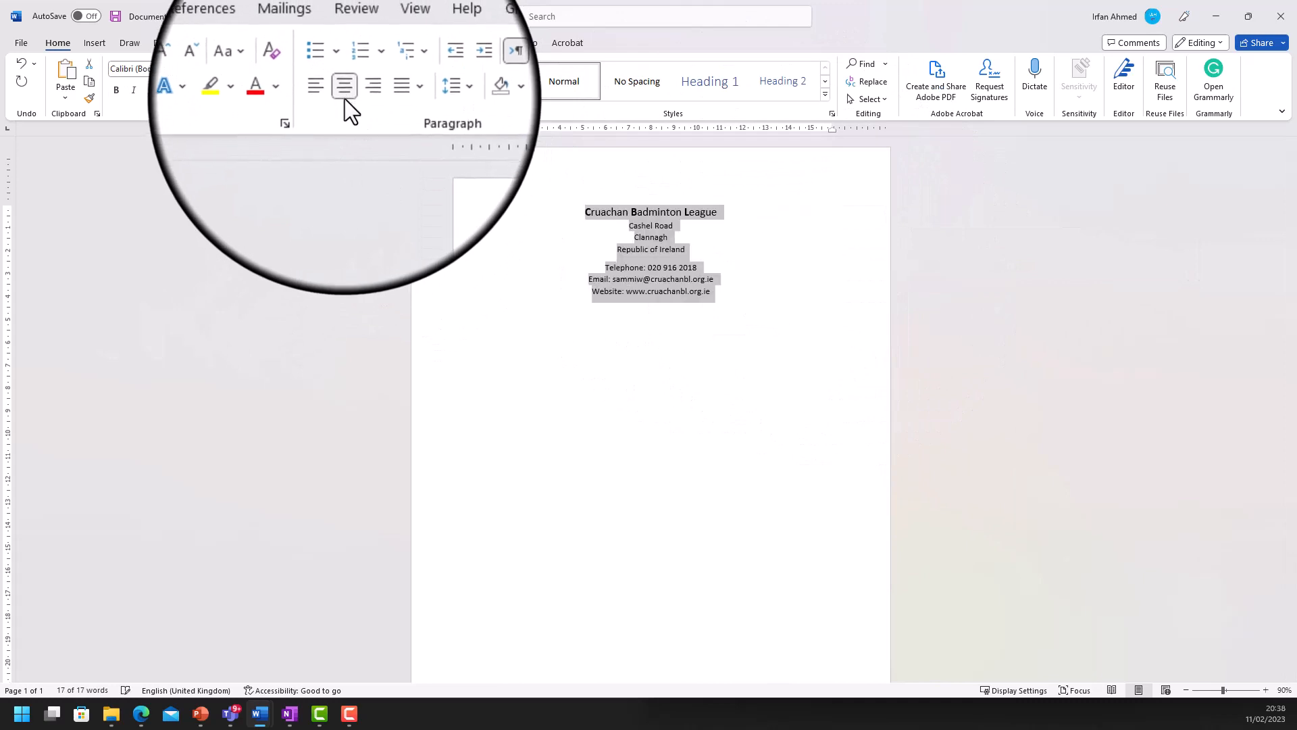
left_click(634, 226)
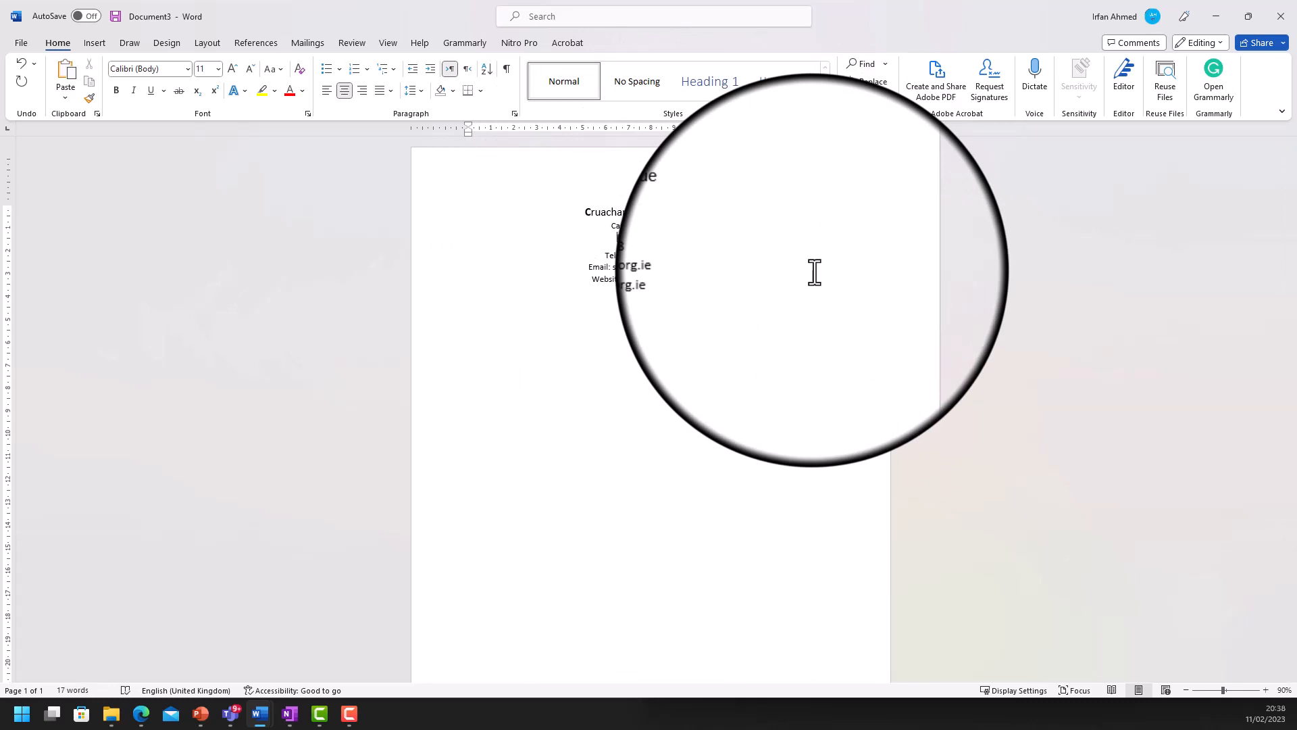
key("BackSpace")
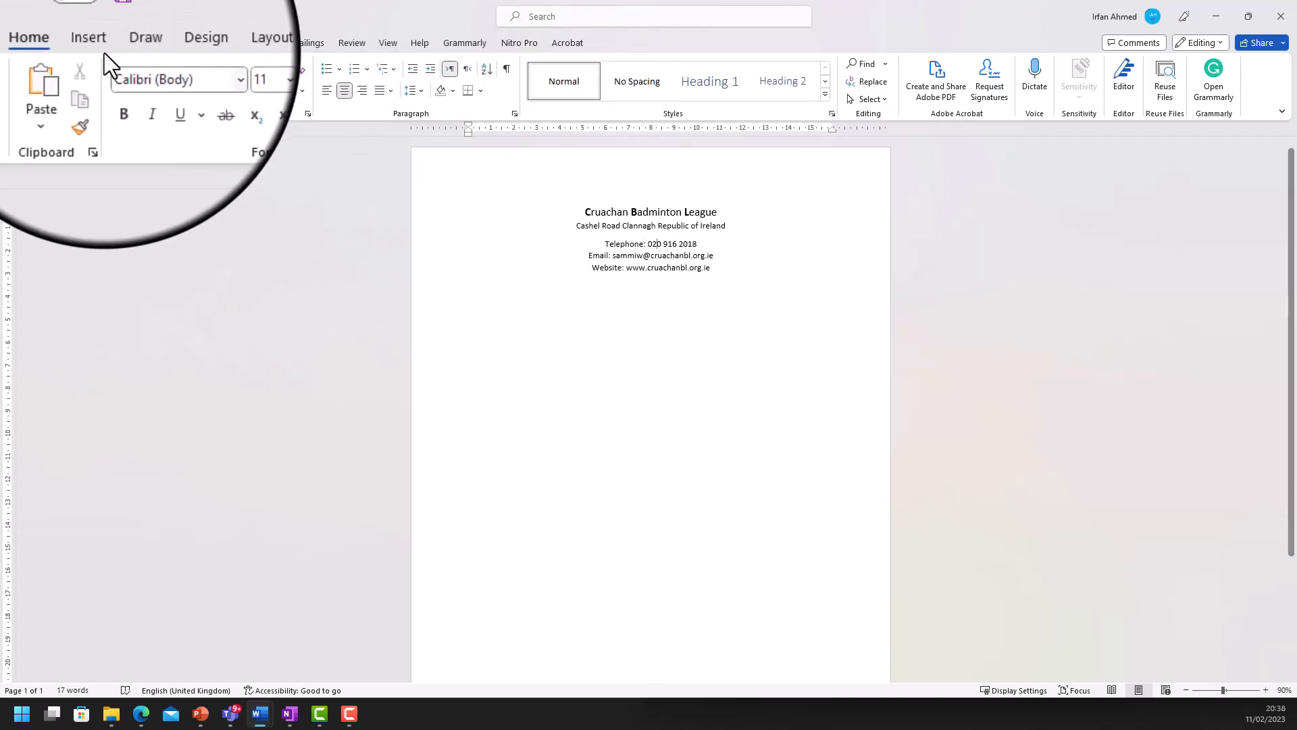
- Draw a rectangle left of the league heading labelled 'Logo goes here'
left_click(84, 43)
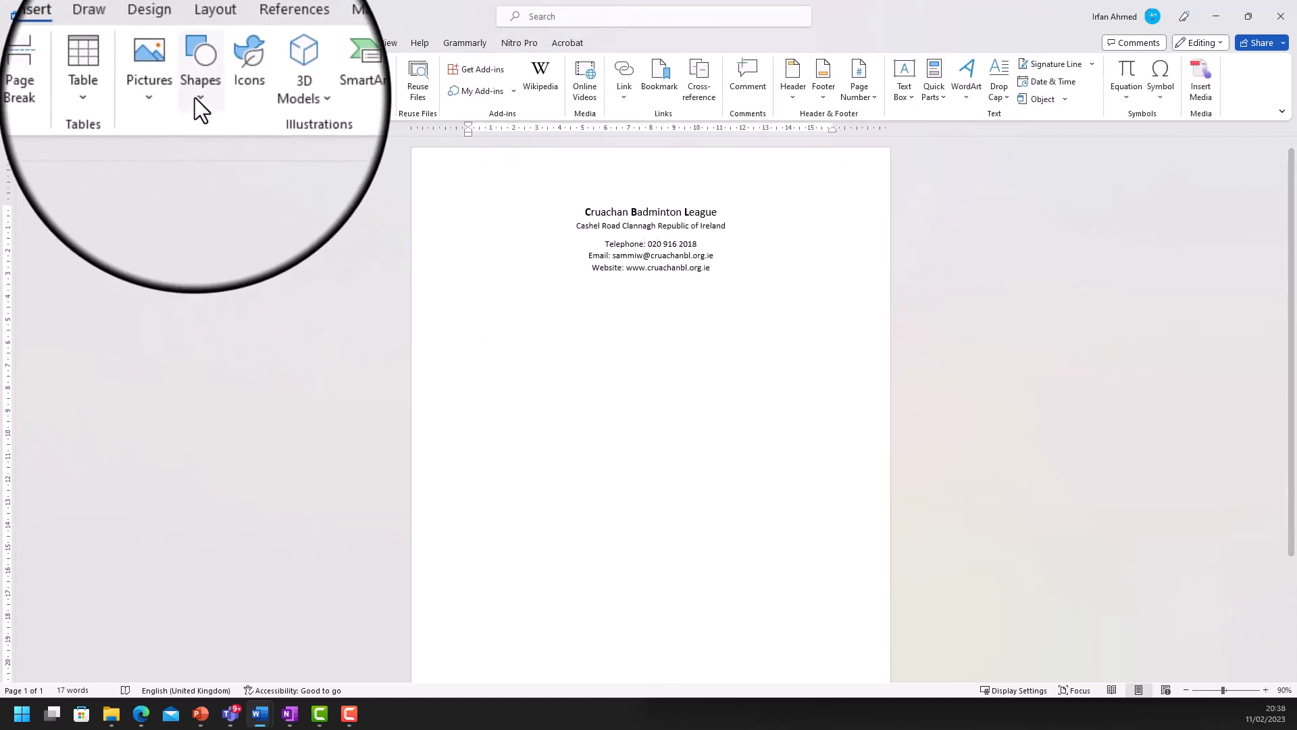
left_click(196, 96)
left_click(232, 136)
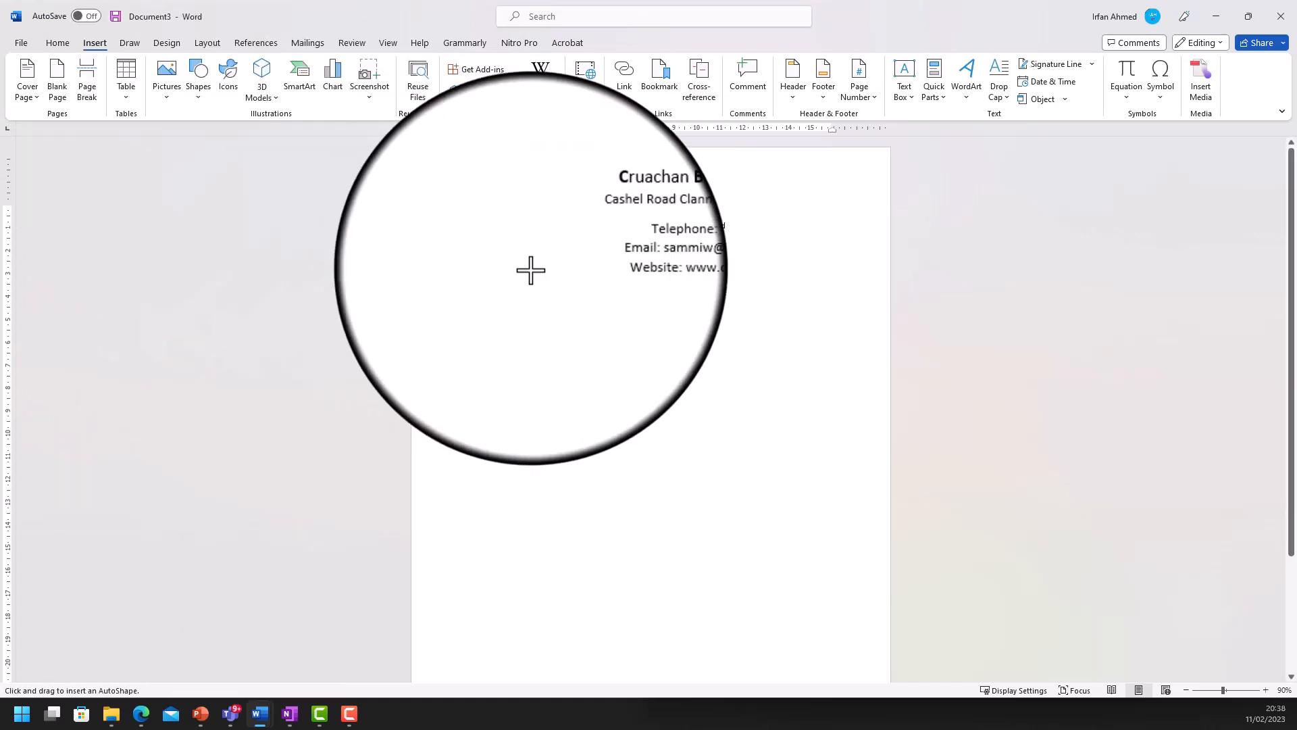
left_click_drag(487, 217, 538, 267)
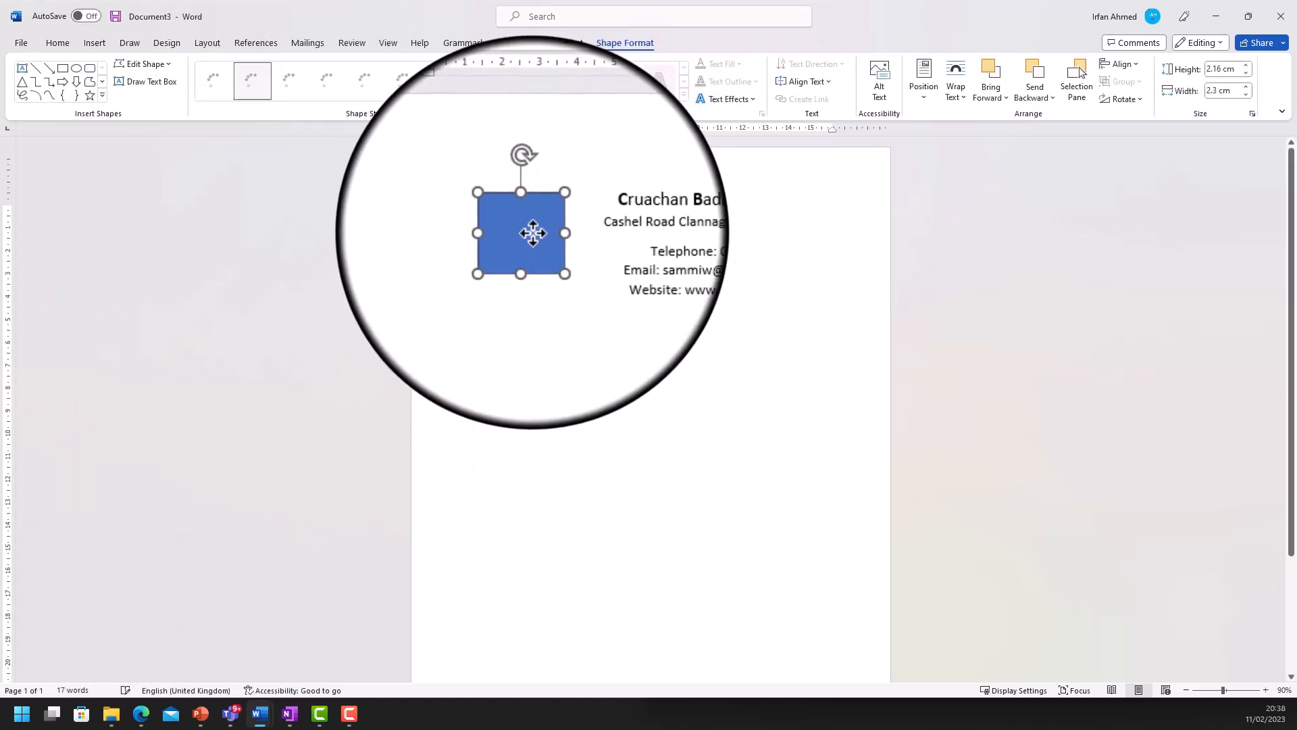
right_click(533, 233)
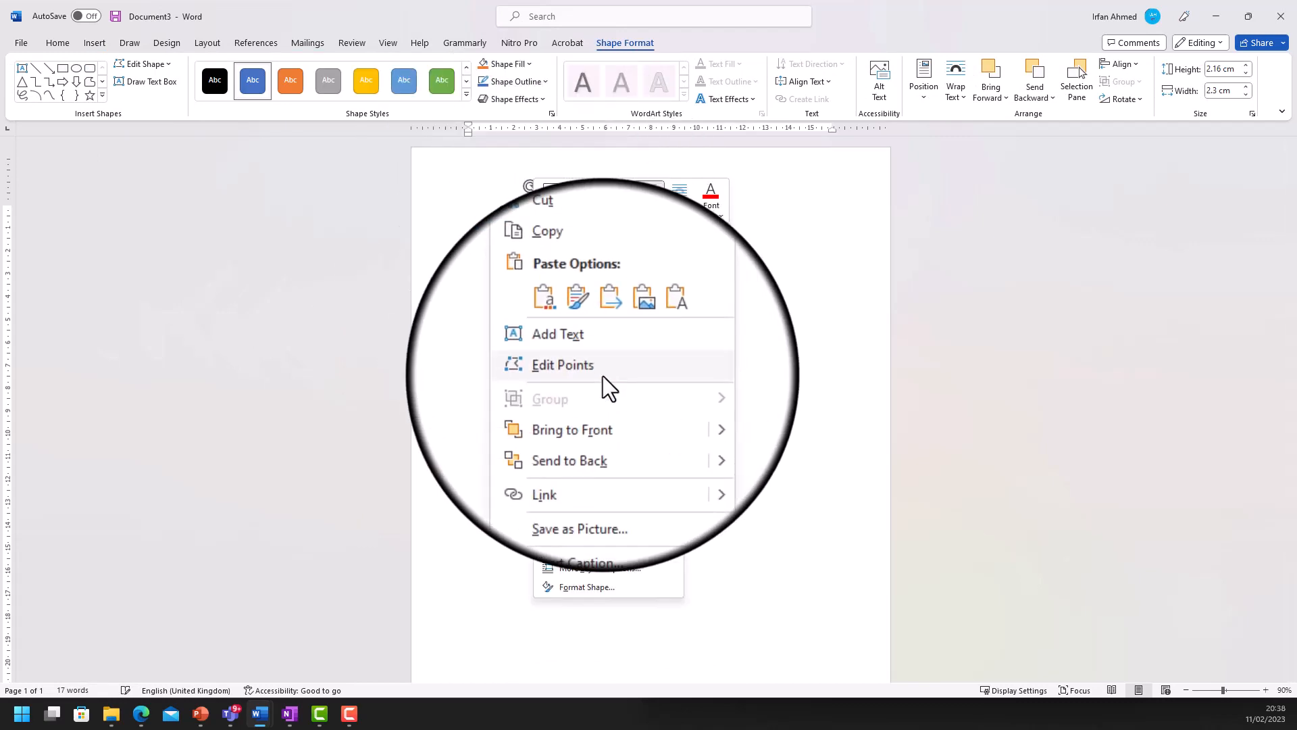
left_click(602, 351)
type("Logo goes here")
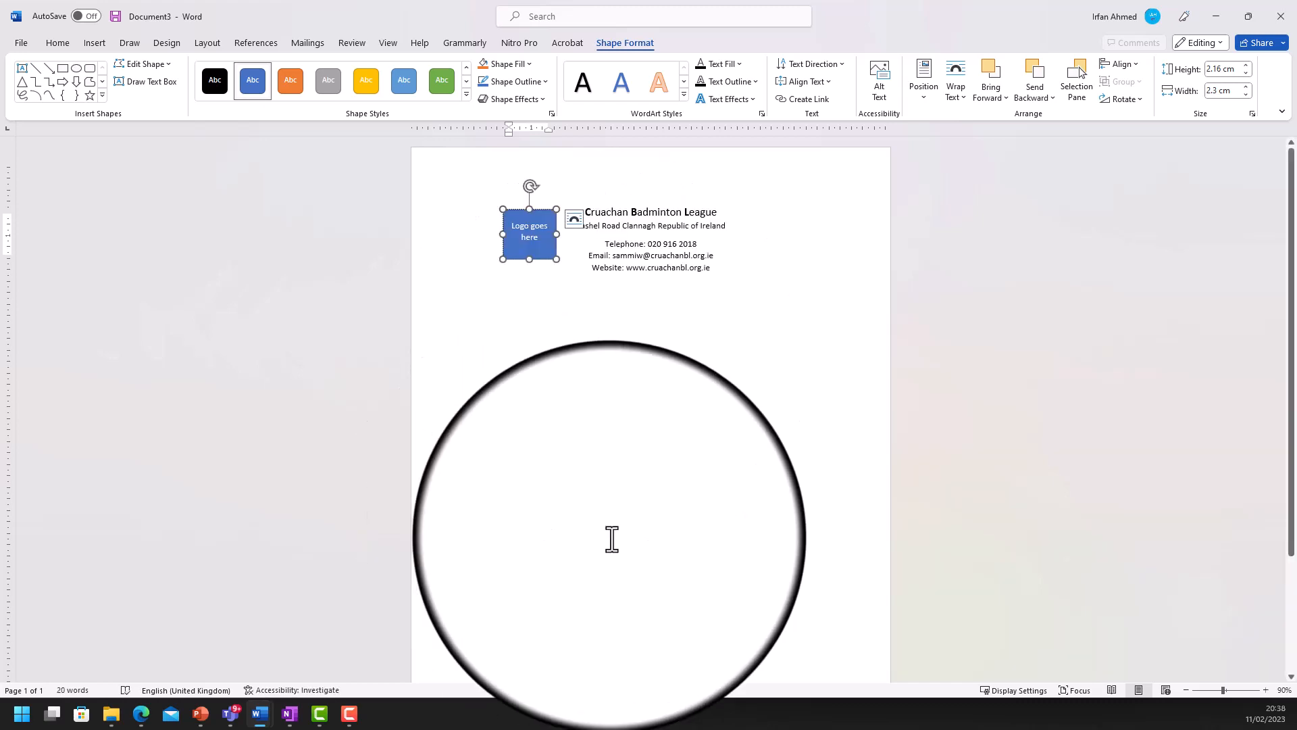
left_click(534, 260)
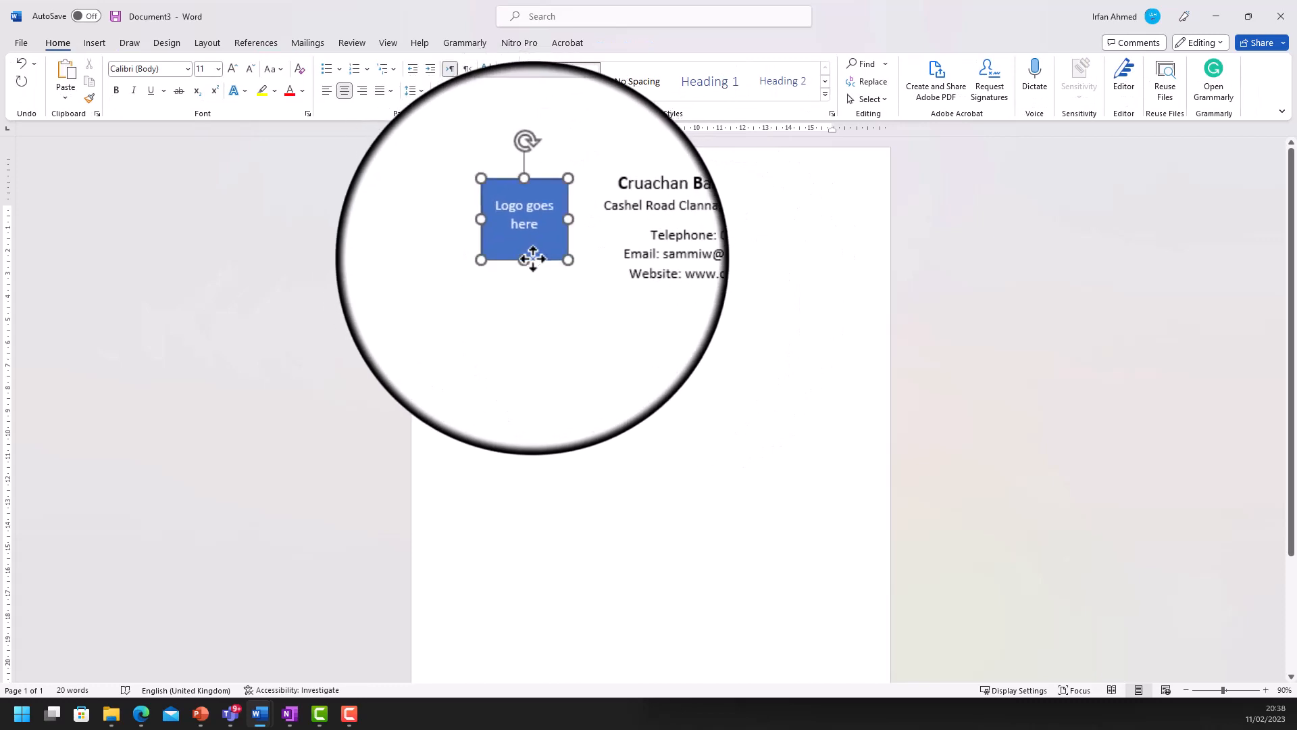
left_click(749, 274)
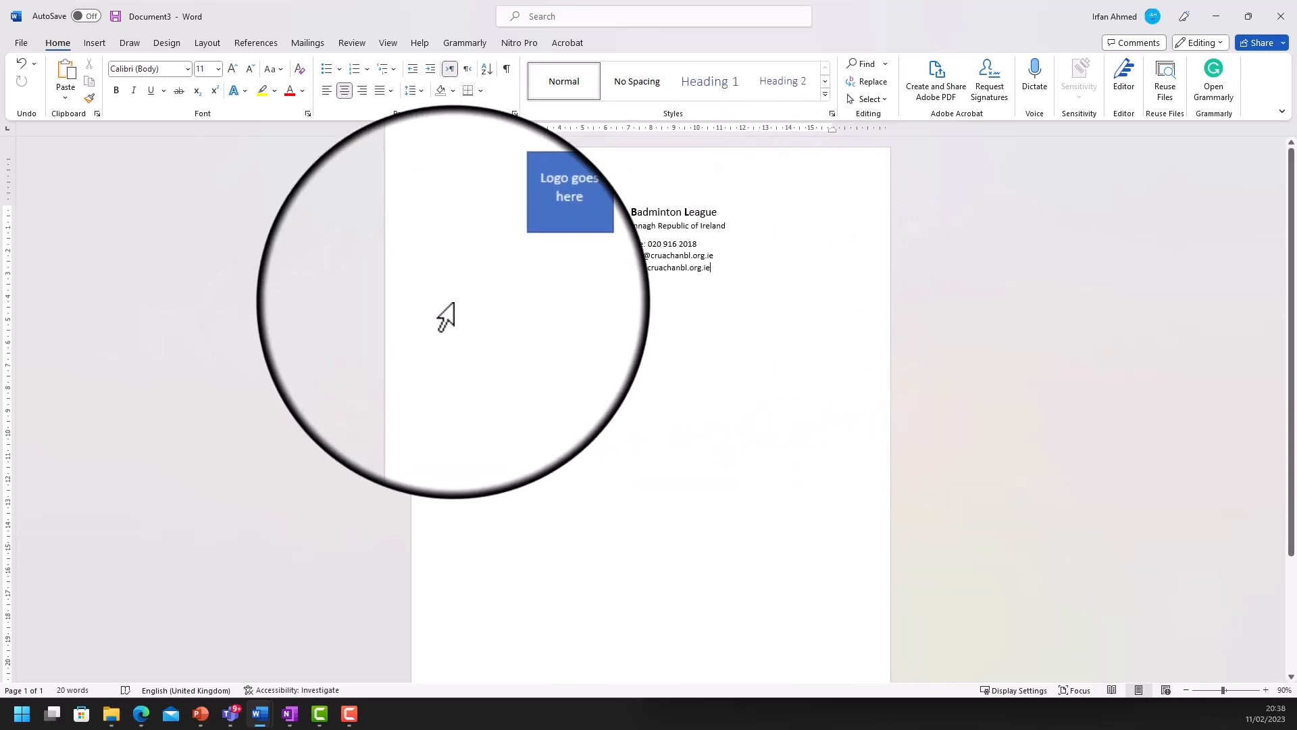
left_click(95, 43)
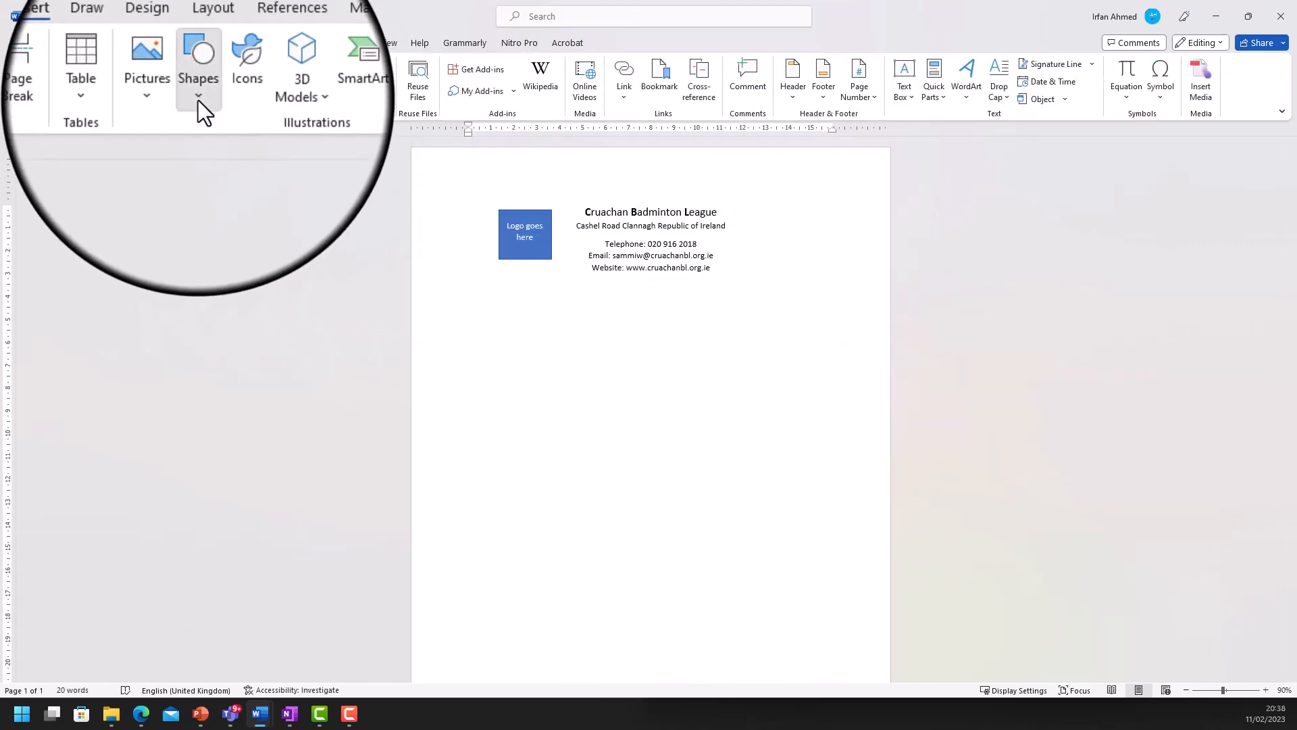
- Draw a horizontal divider line under the website line and left-align the paragraph below
left_click(198, 99)
left_click(206, 135)
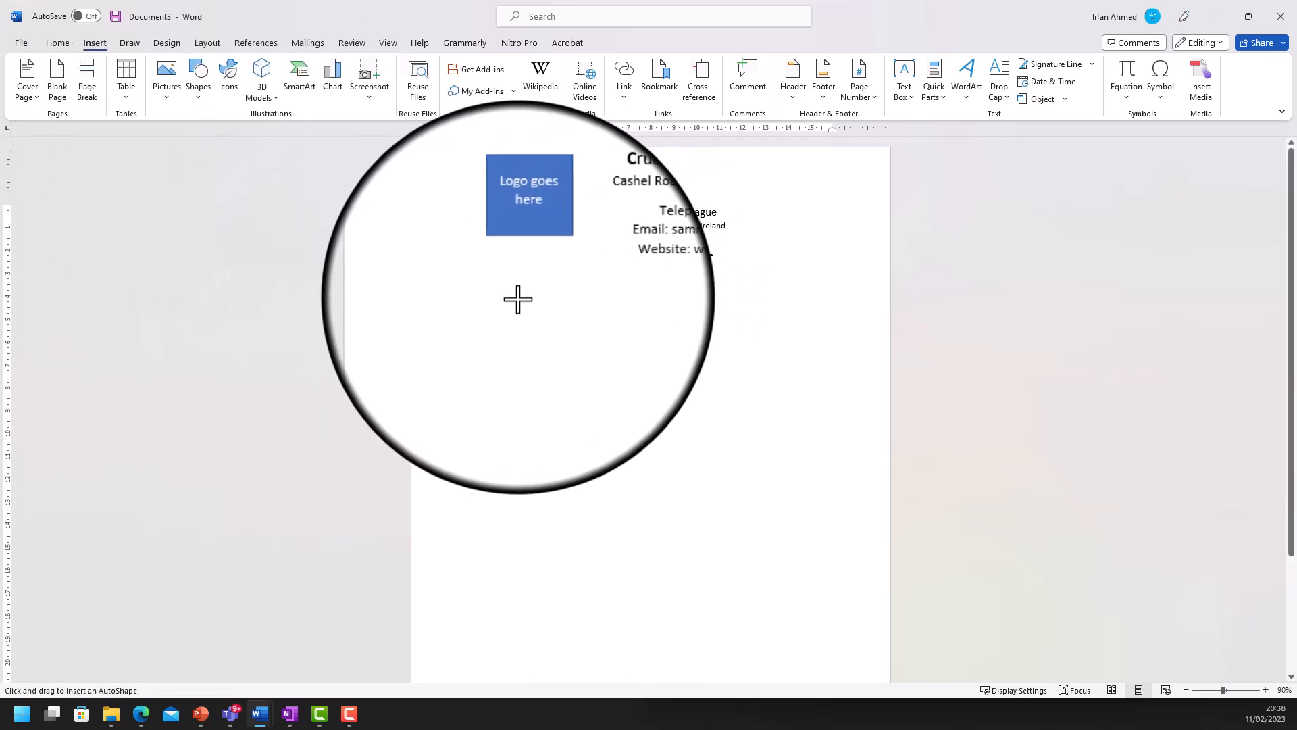
left_click_drag(498, 290, 819, 290)
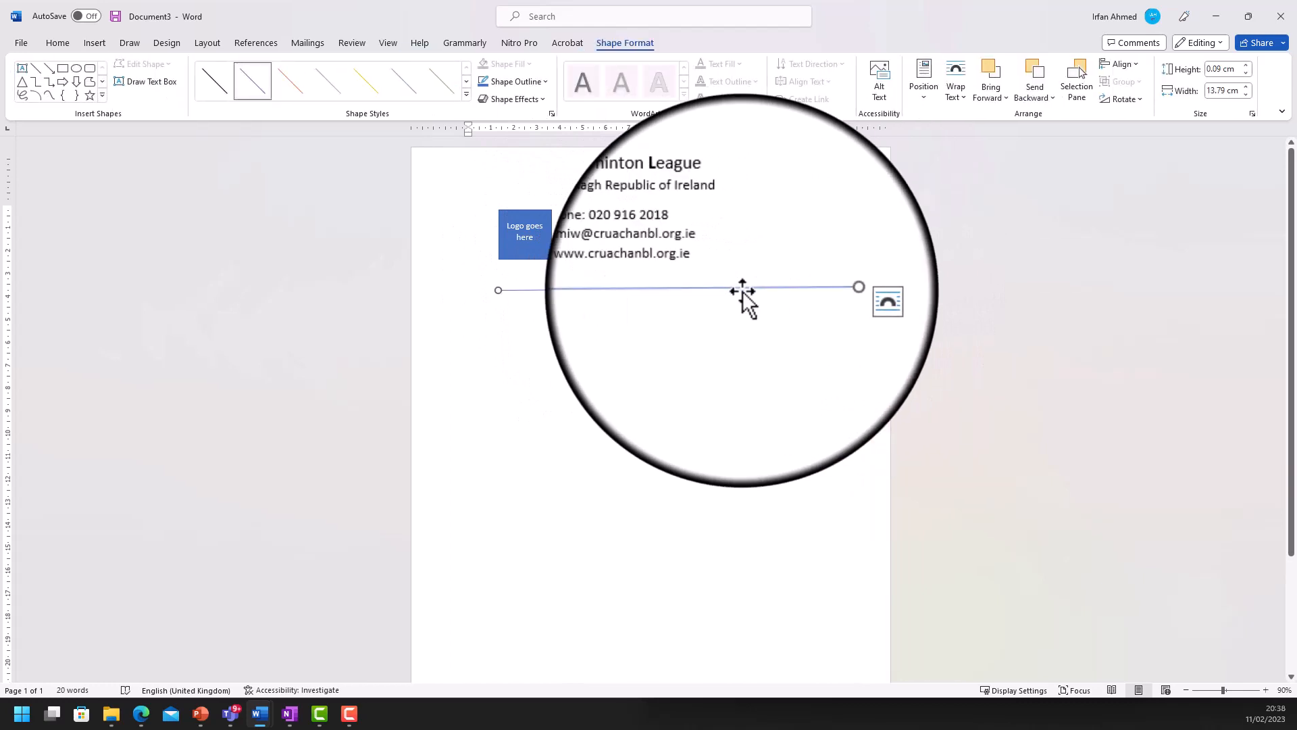
key("Up")
key("Up")
key("Up")
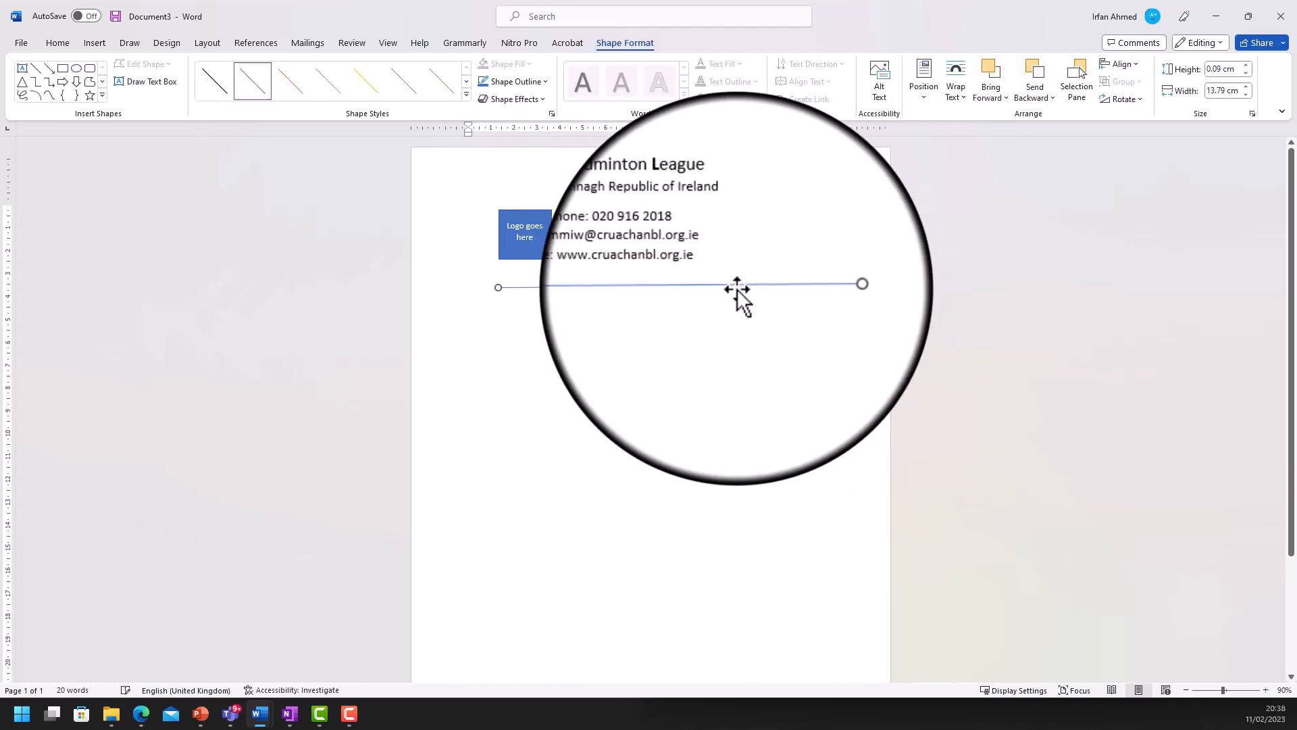
key("Up")
key("Up")
key("Up")
key("Up")
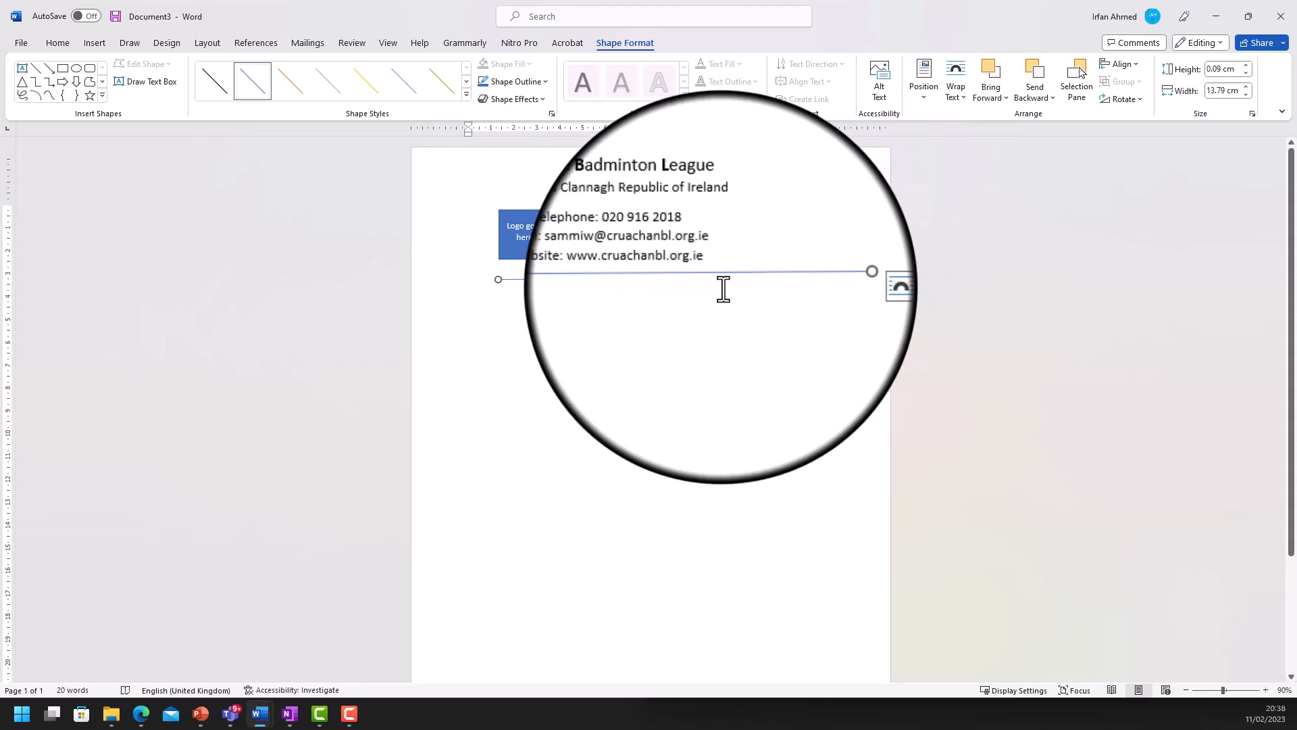
right_click(725, 279)
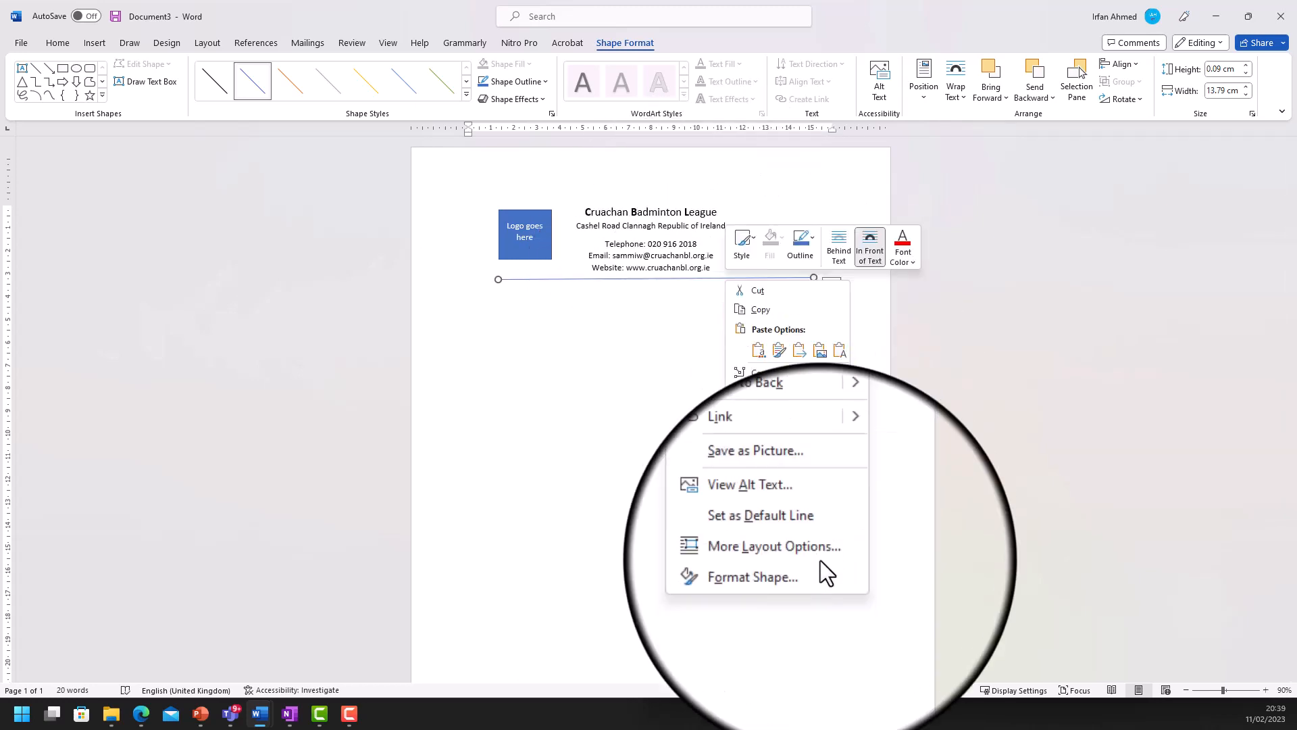
left_click(805, 571)
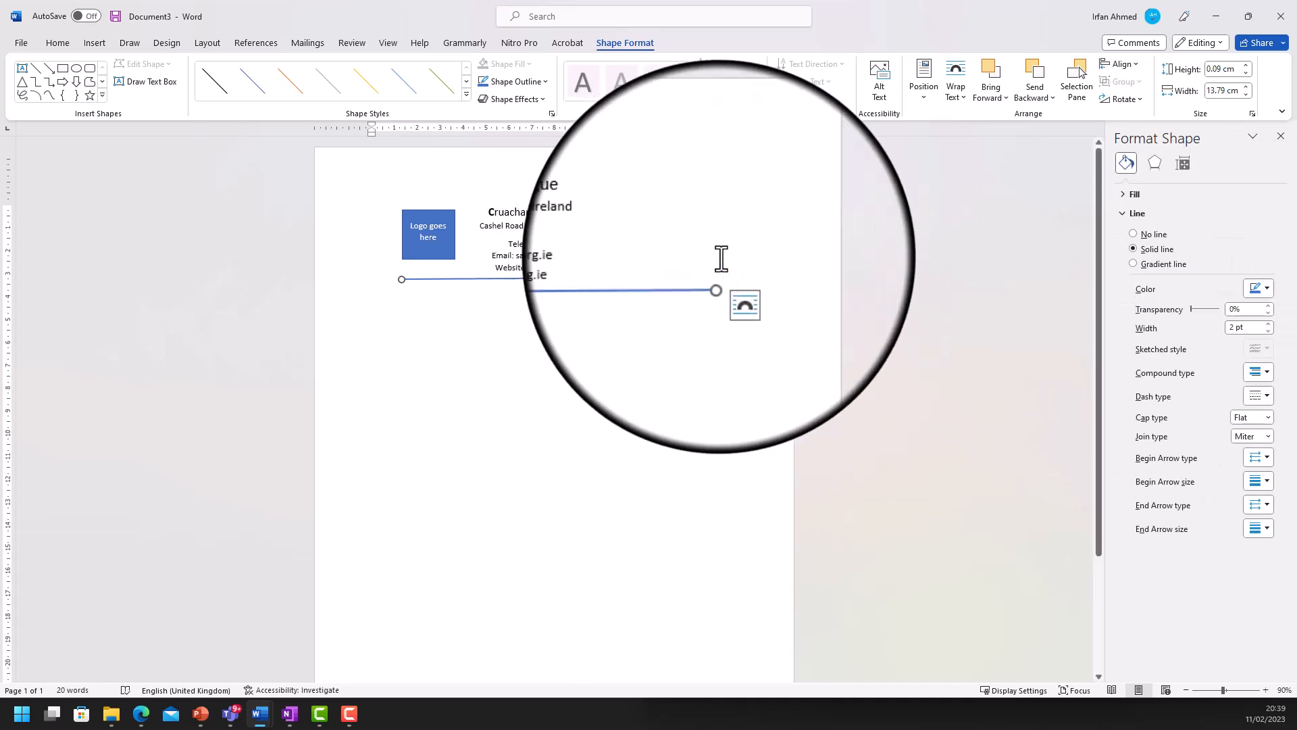
left_click(755, 277)
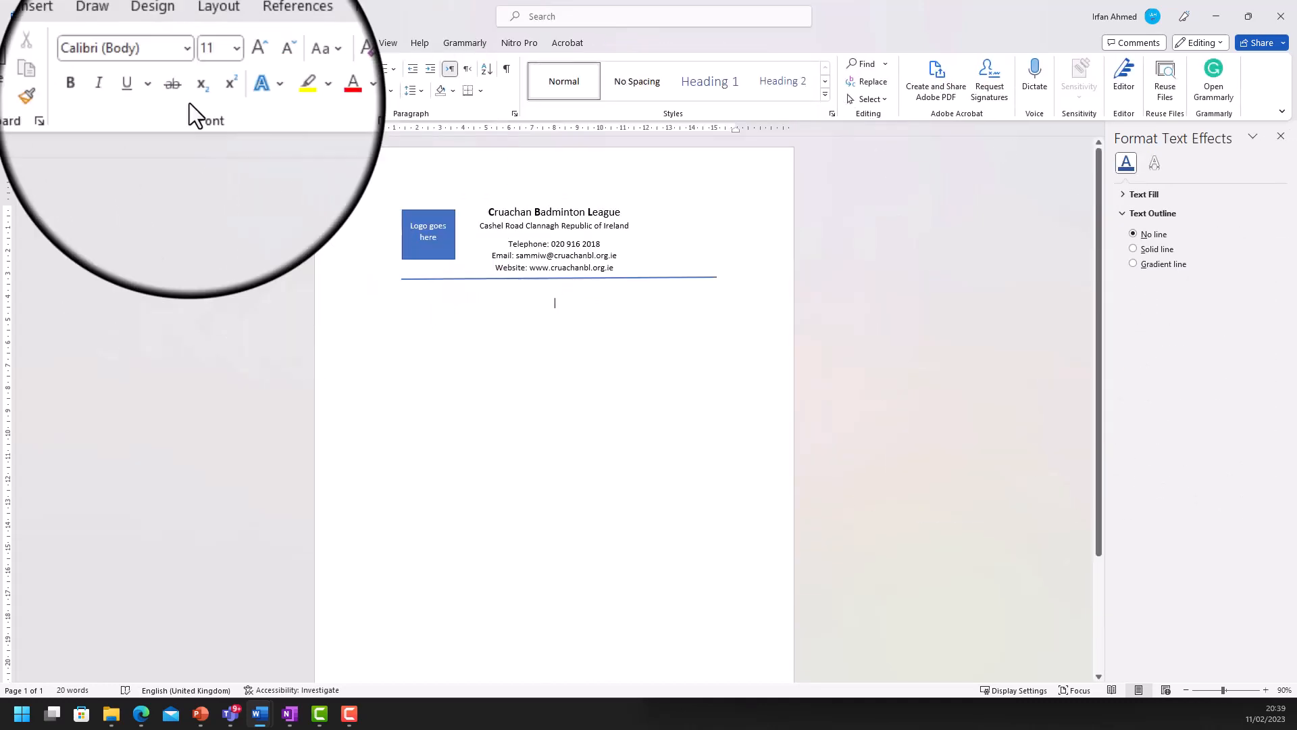
left_click(327, 93)
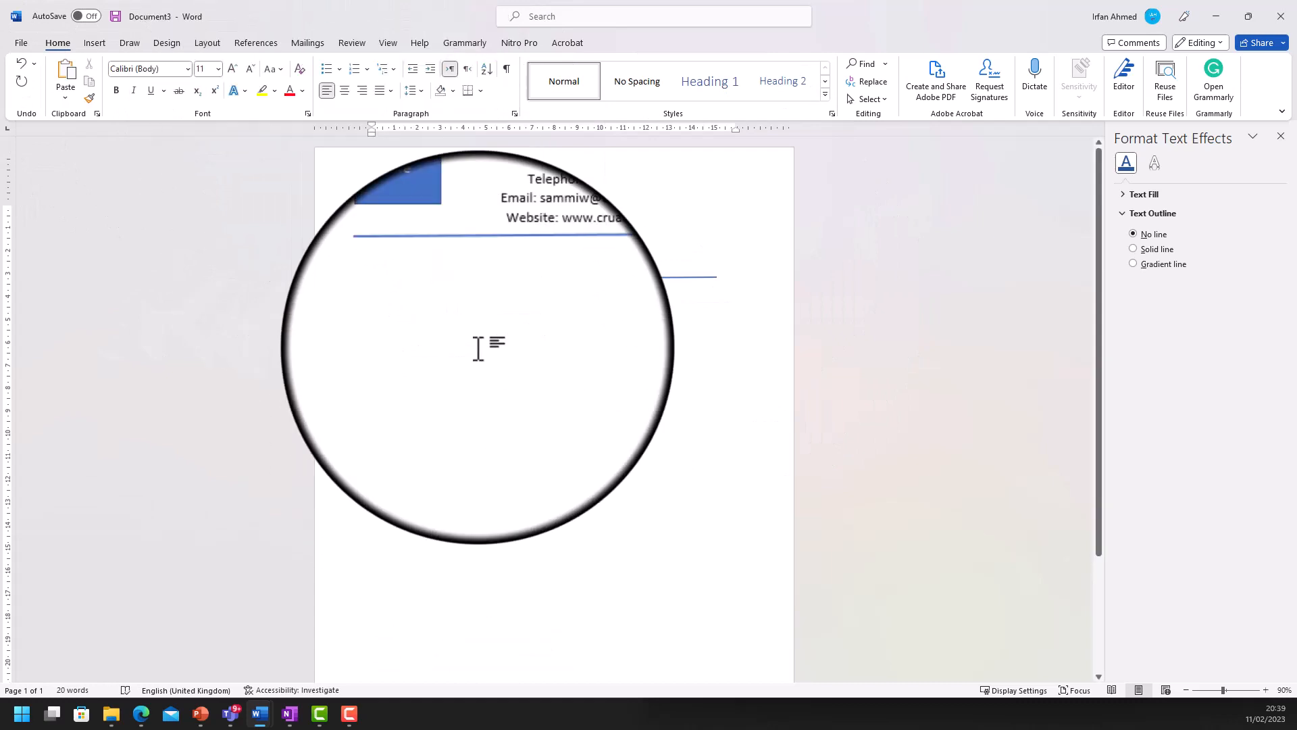
- Widen the blue divider line to 15.5 cm
left_click(401, 278)
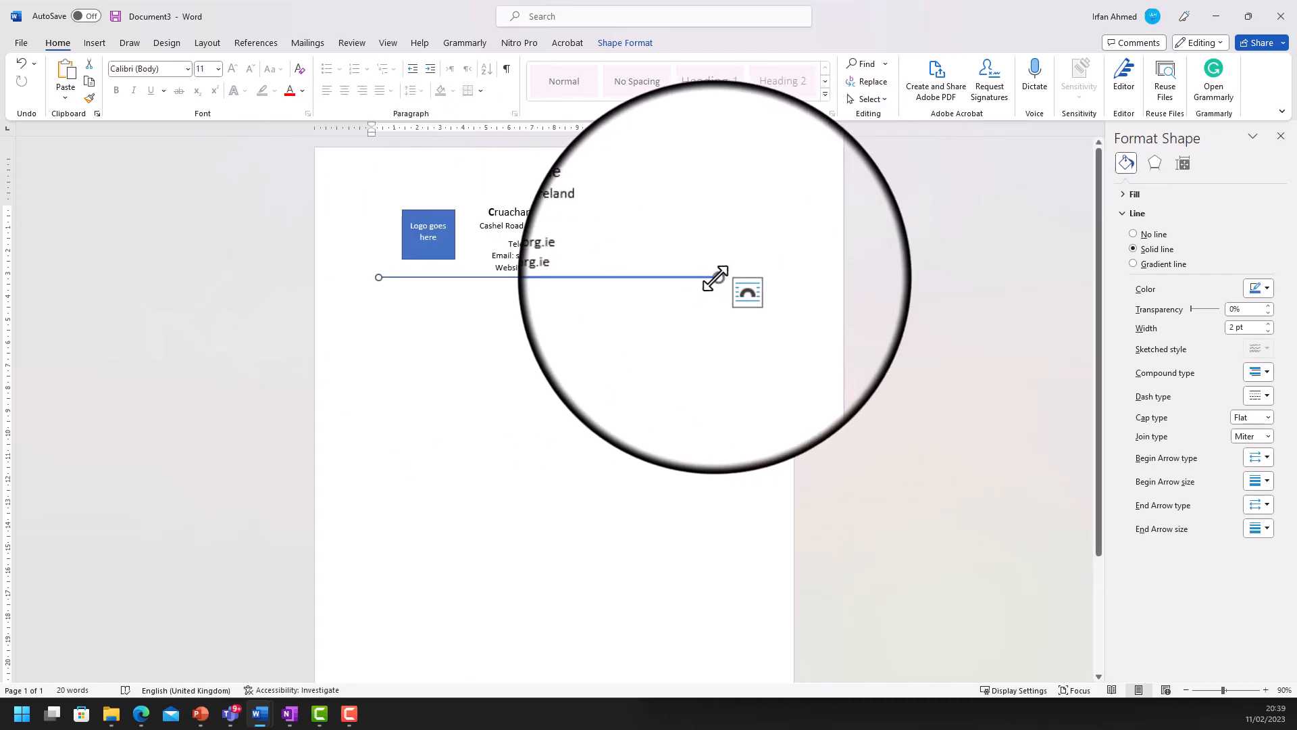
left_click_drag(716, 278, 727, 278)
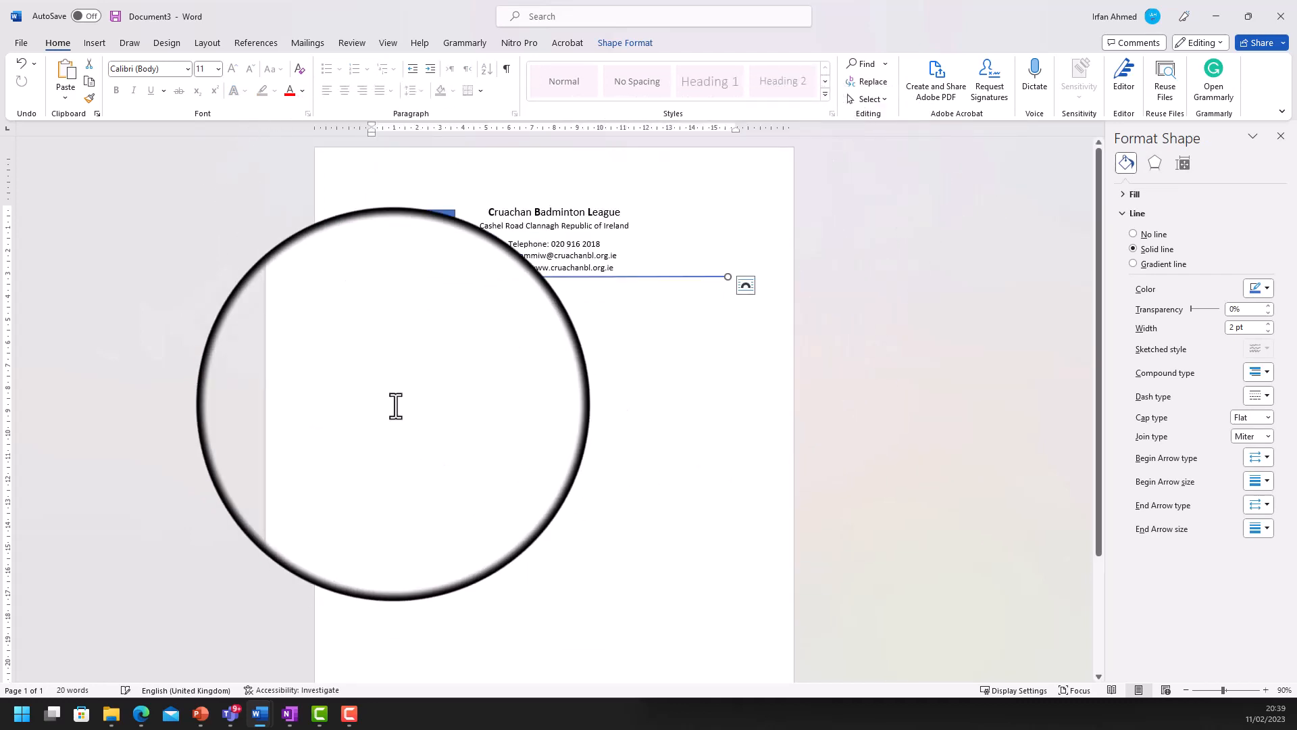
left_click(515, 299)
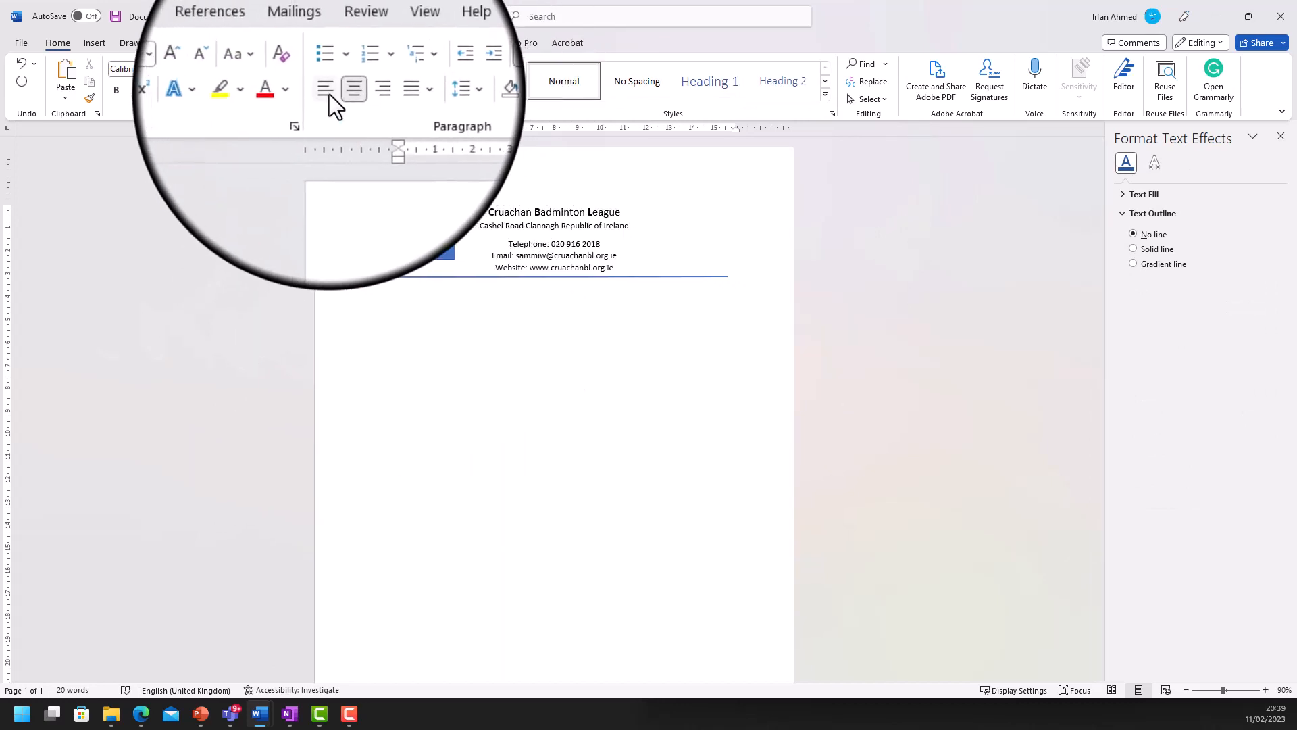
left_click(387, 278)
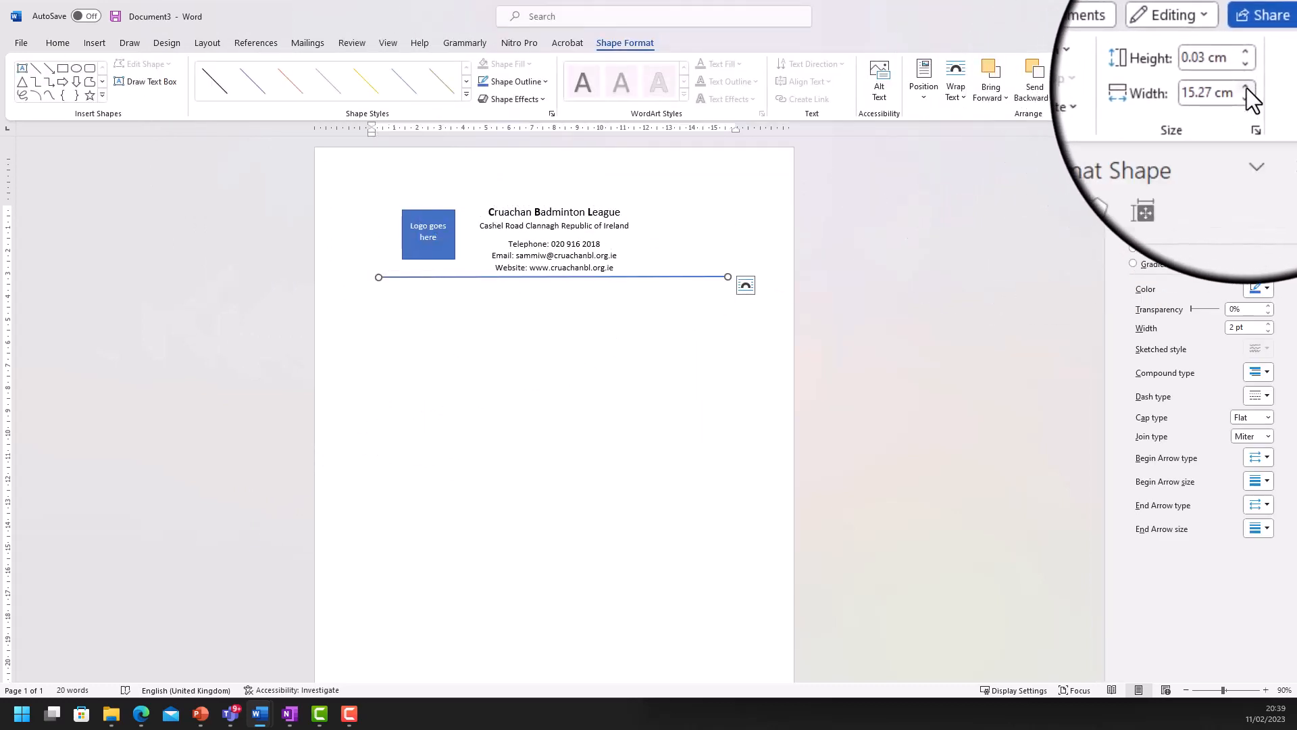
left_click(1246, 88)
left_click(1247, 88)
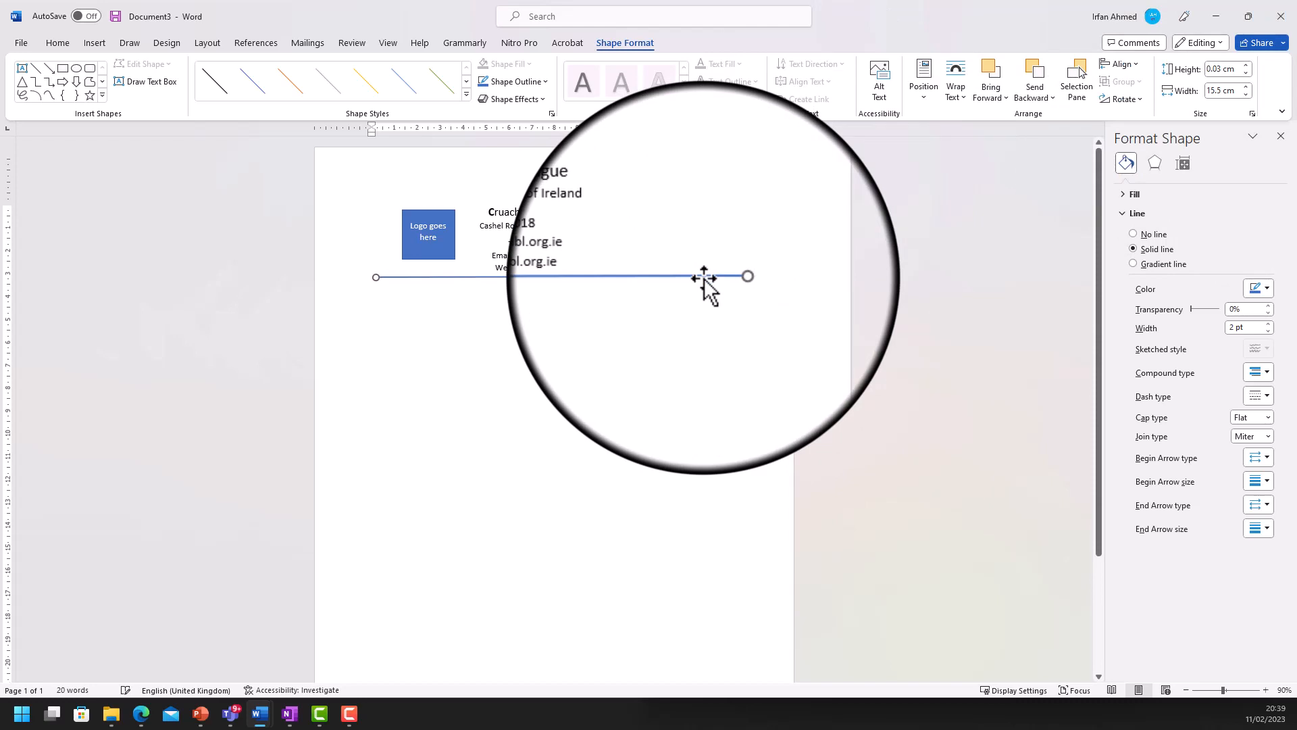
left_click(470, 301)
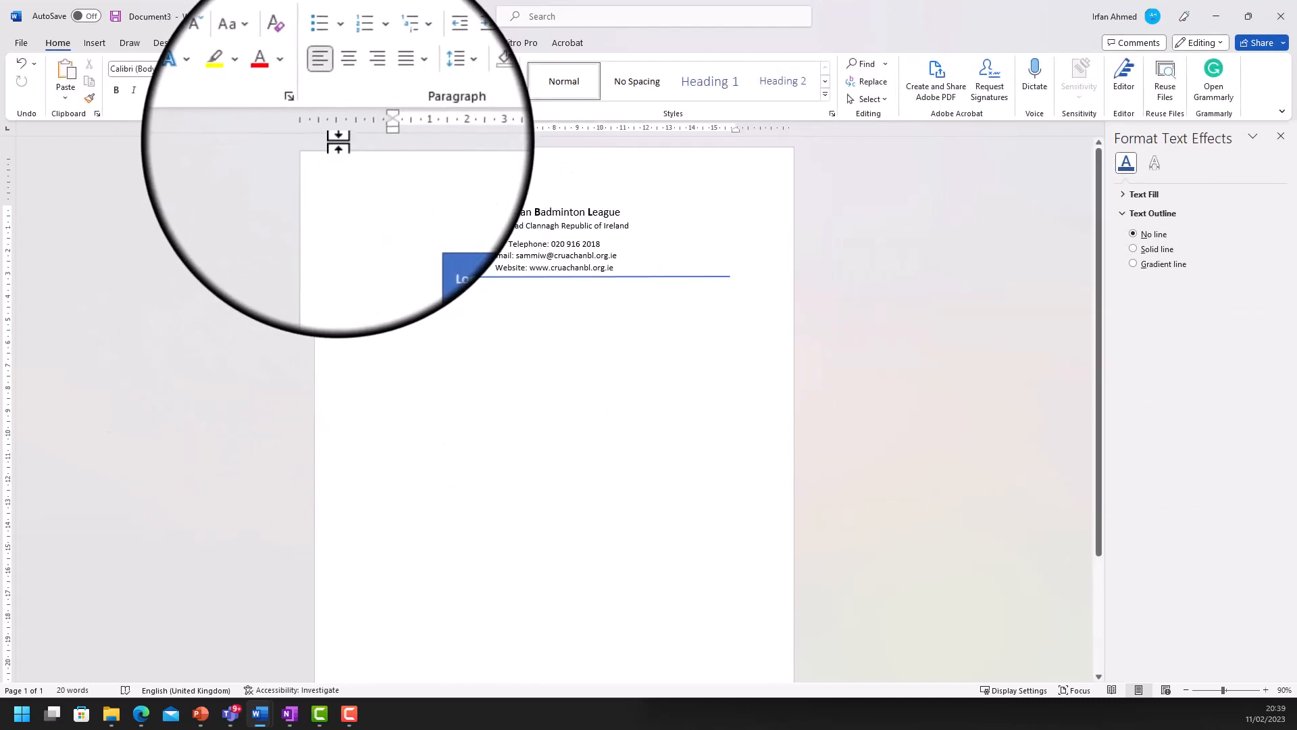
left_click(290, 713)
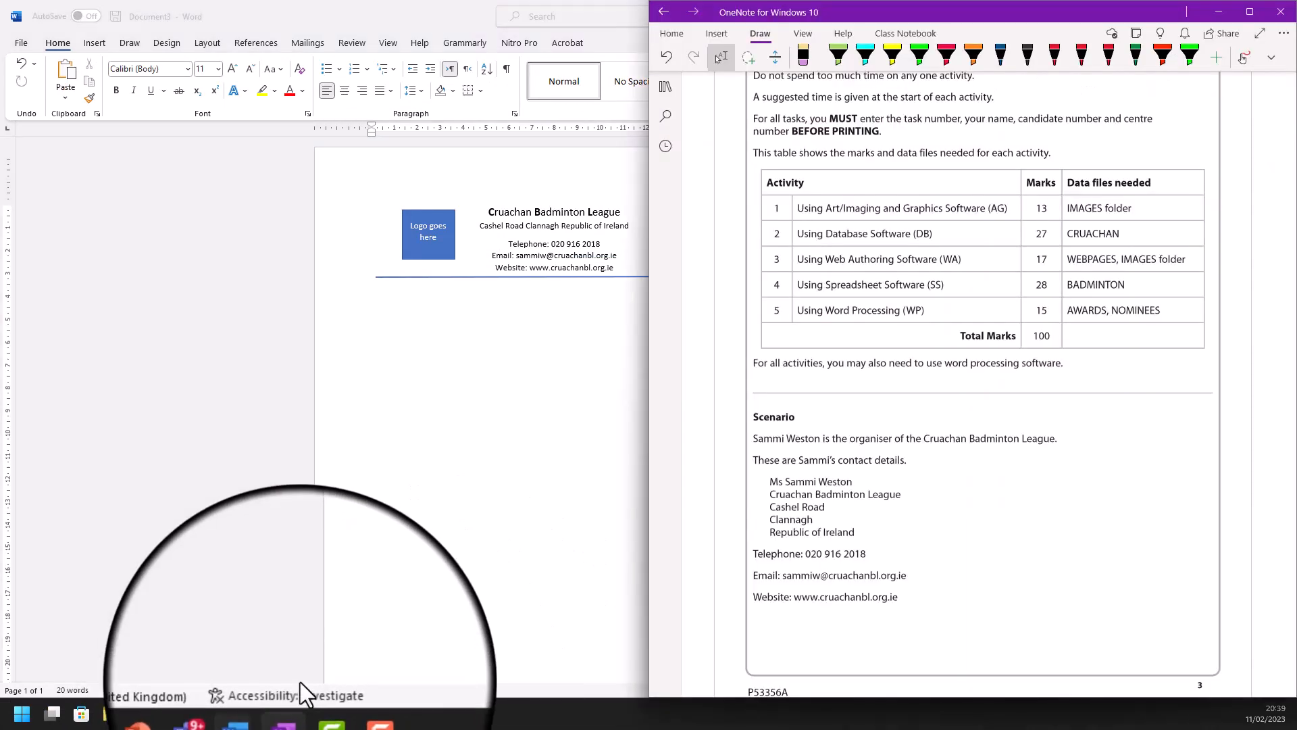
- Scroll OneNote down to the Activity 5 Task WP1 instructions, then bring the Word letterhead forward
scroll(996, 382, "down", 20)
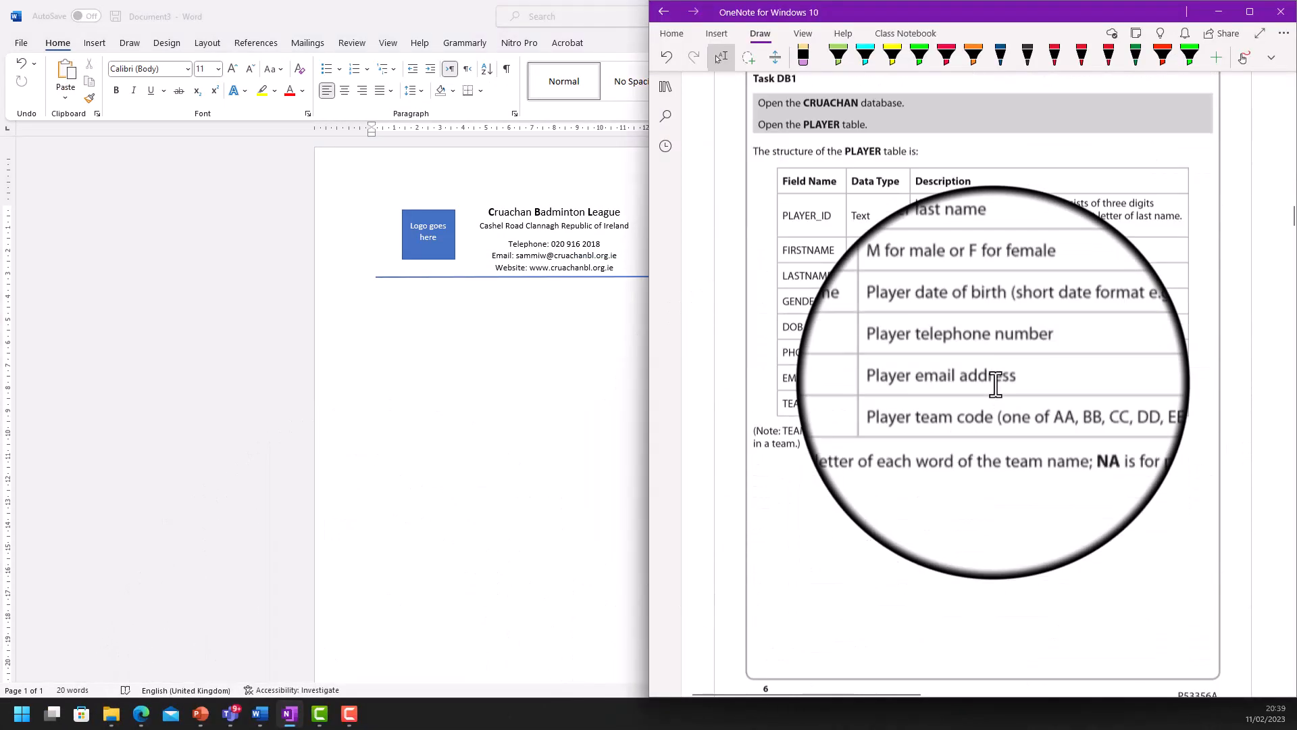
scroll(996, 385, "down", 10)
scroll(995, 387, "down", 15)
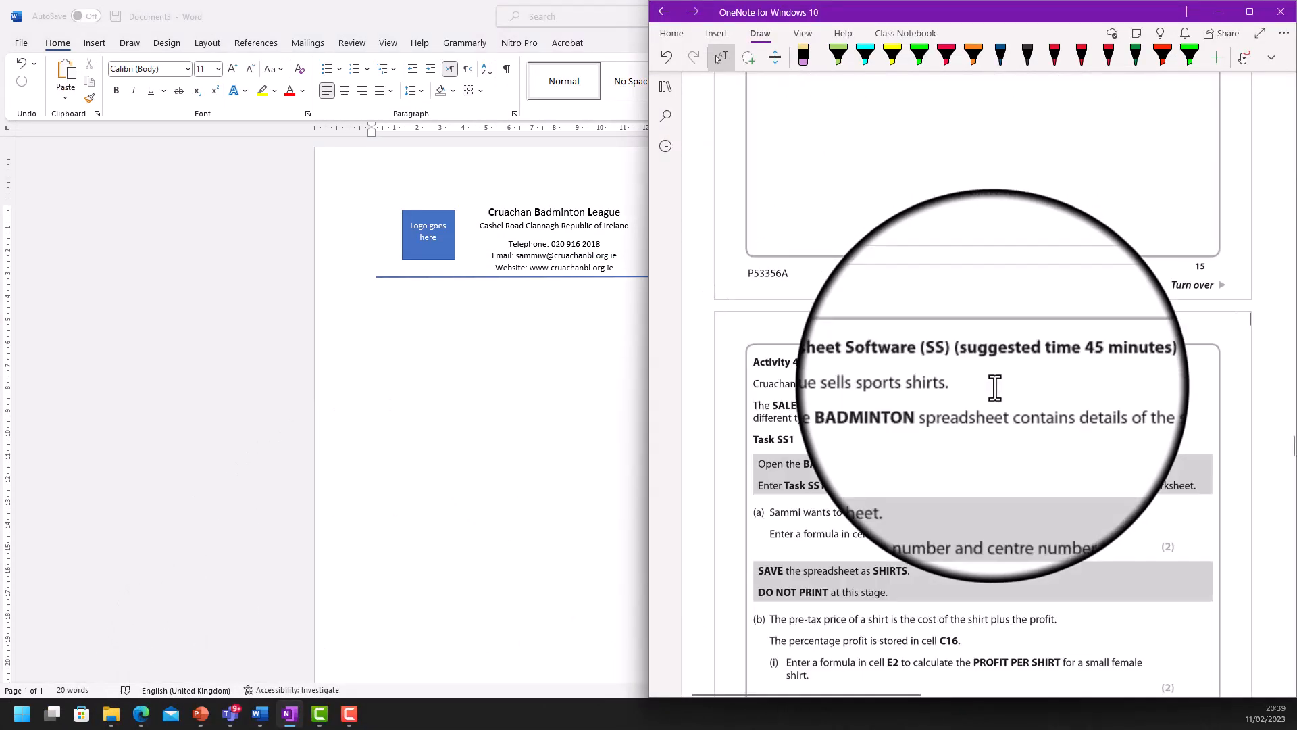
scroll(995, 387, "down", 15)
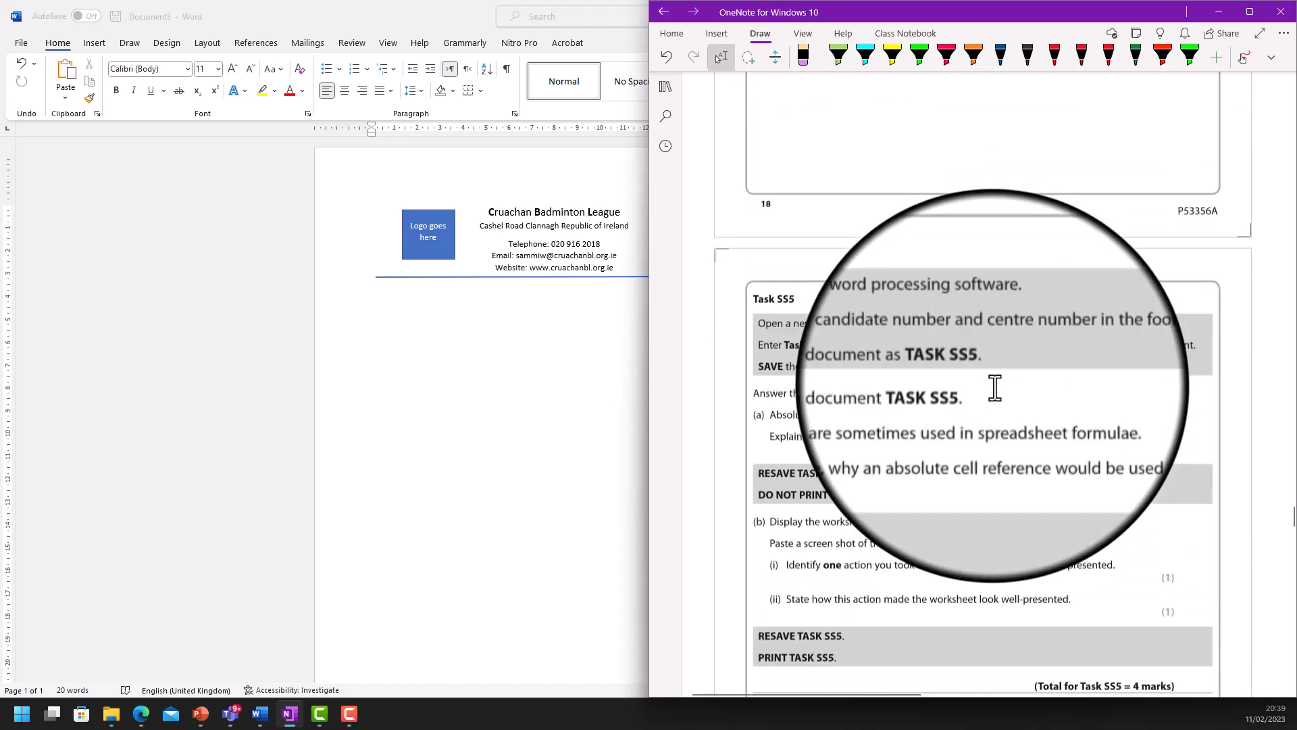
scroll(995, 387, "down", 10)
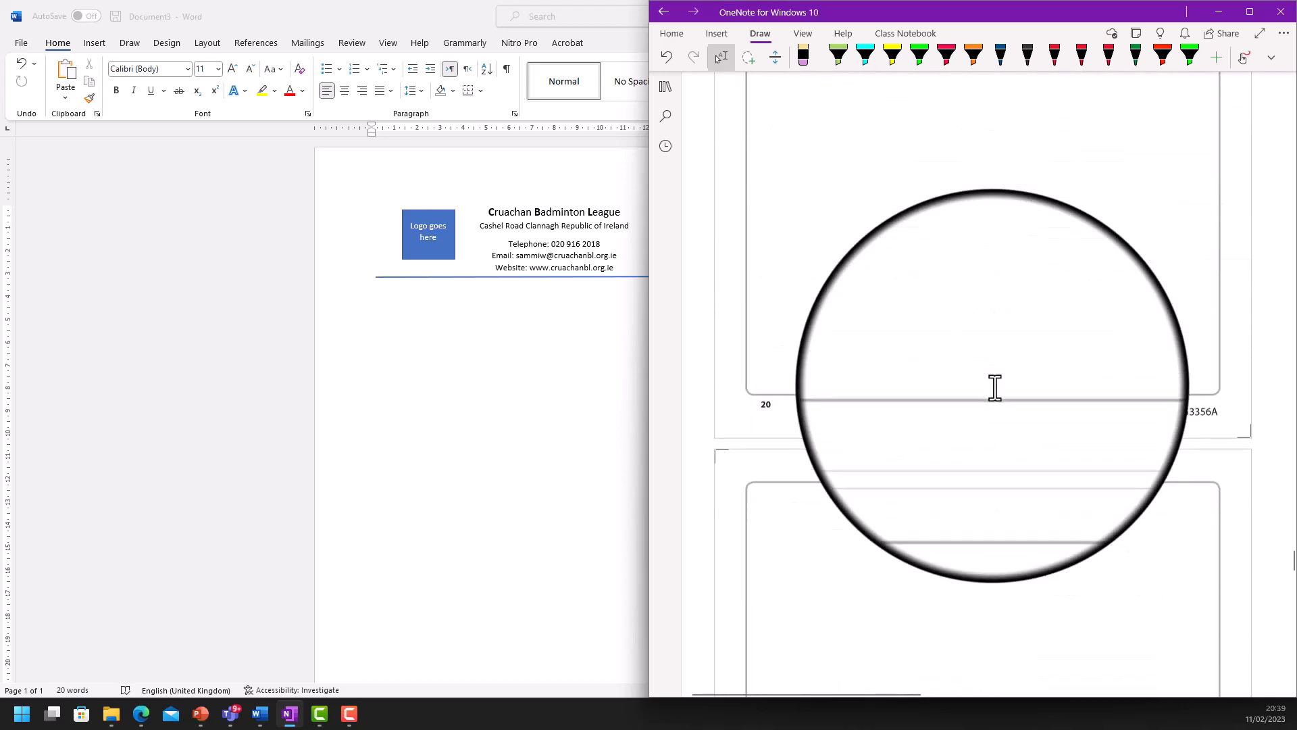
scroll(995, 387, "down", 10)
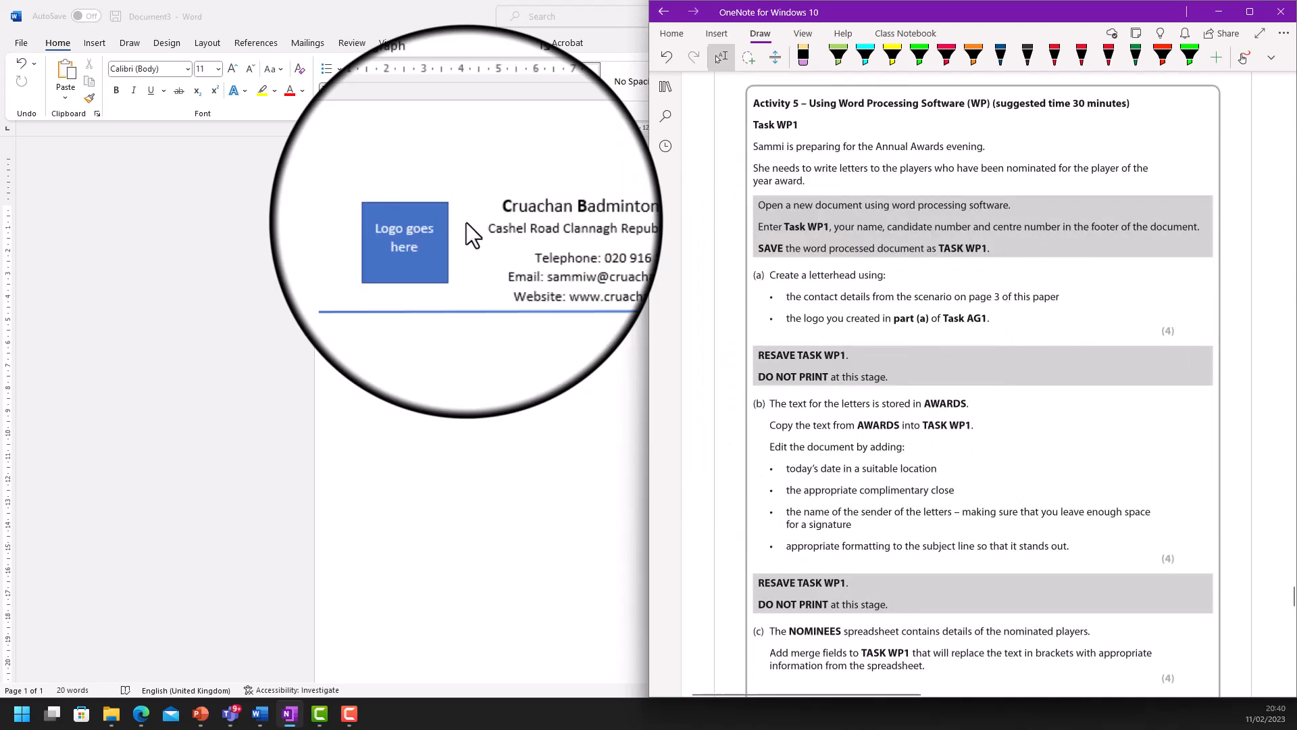
left_click(12, 46)
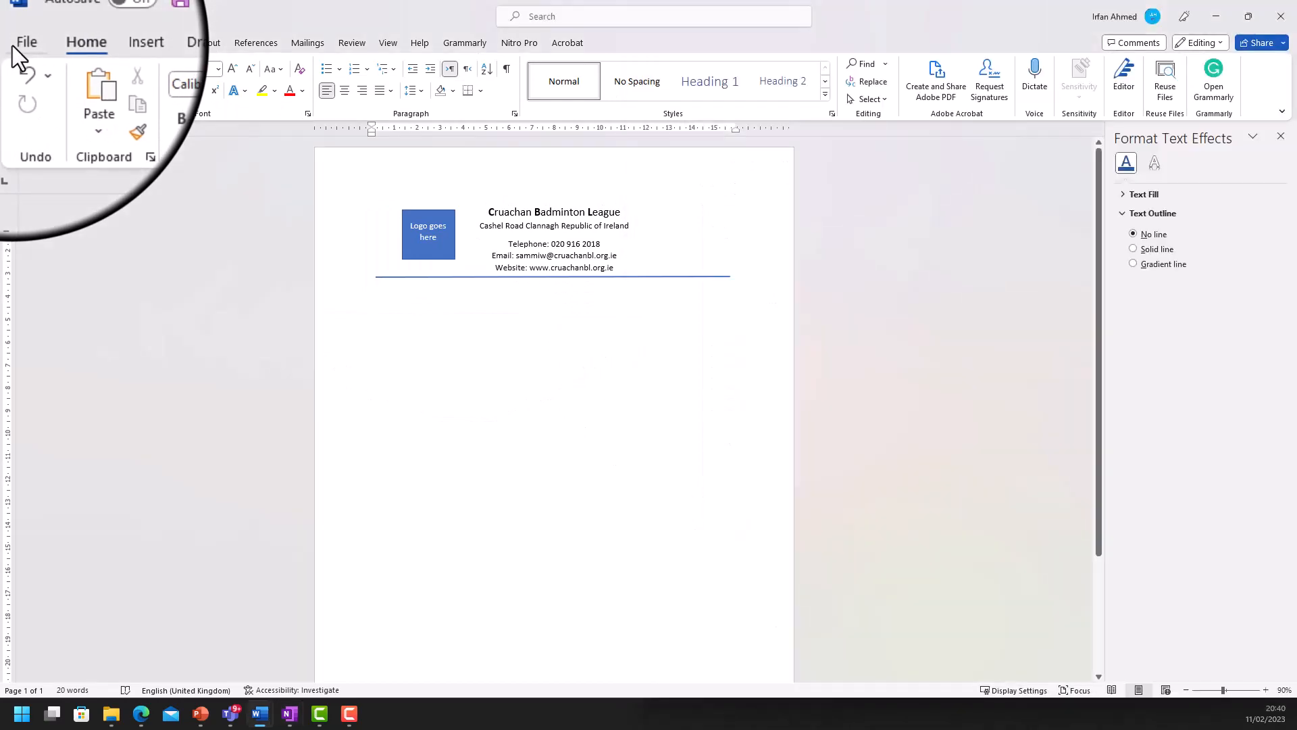
- Save a copy of the letterhead as Task_WP1_demo into the 02-June2018 folder
left_click(12, 46)
left_click(49, 226)
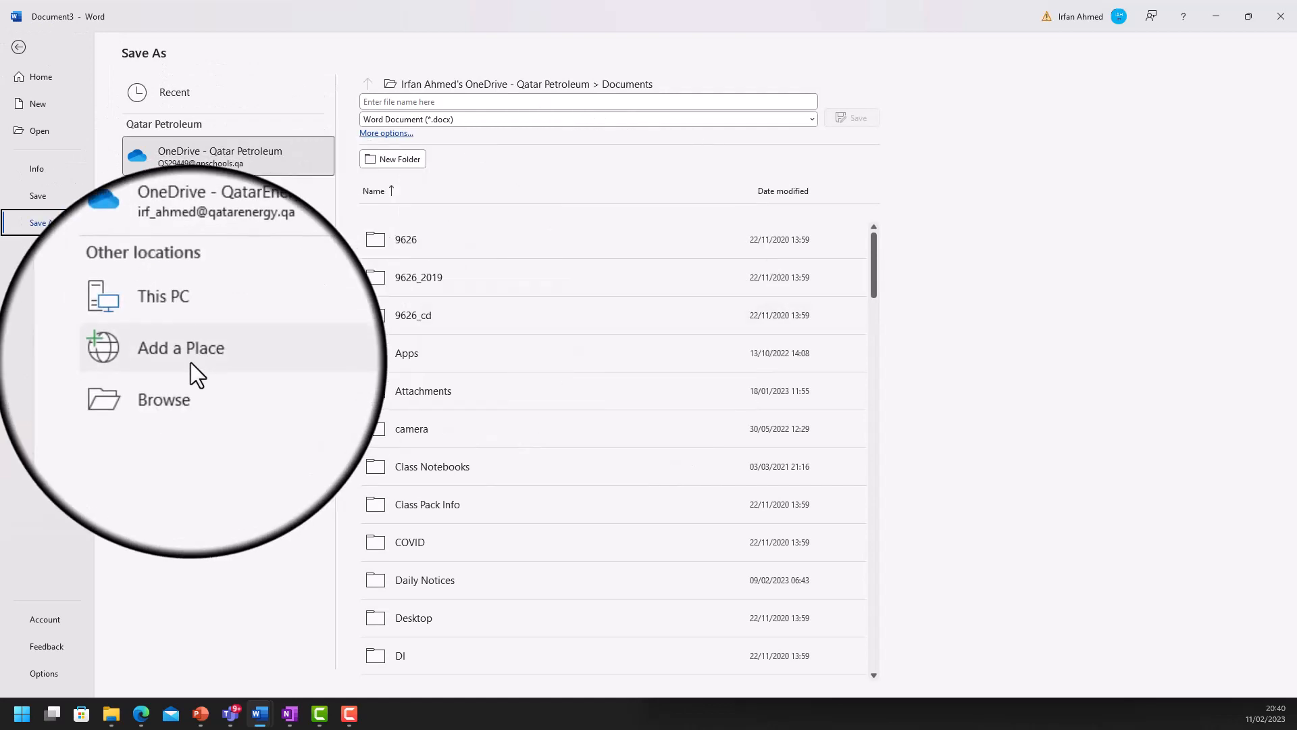
left_click(176, 393)
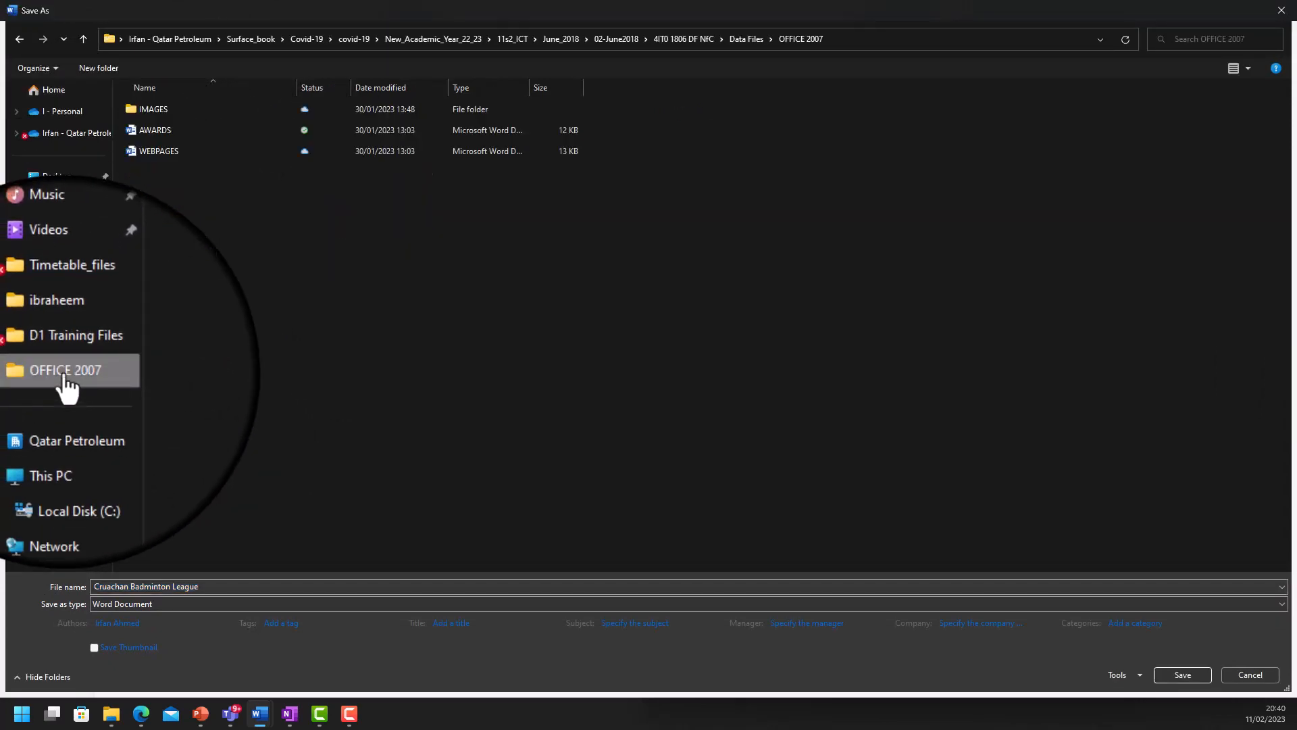
left_click(603, 39)
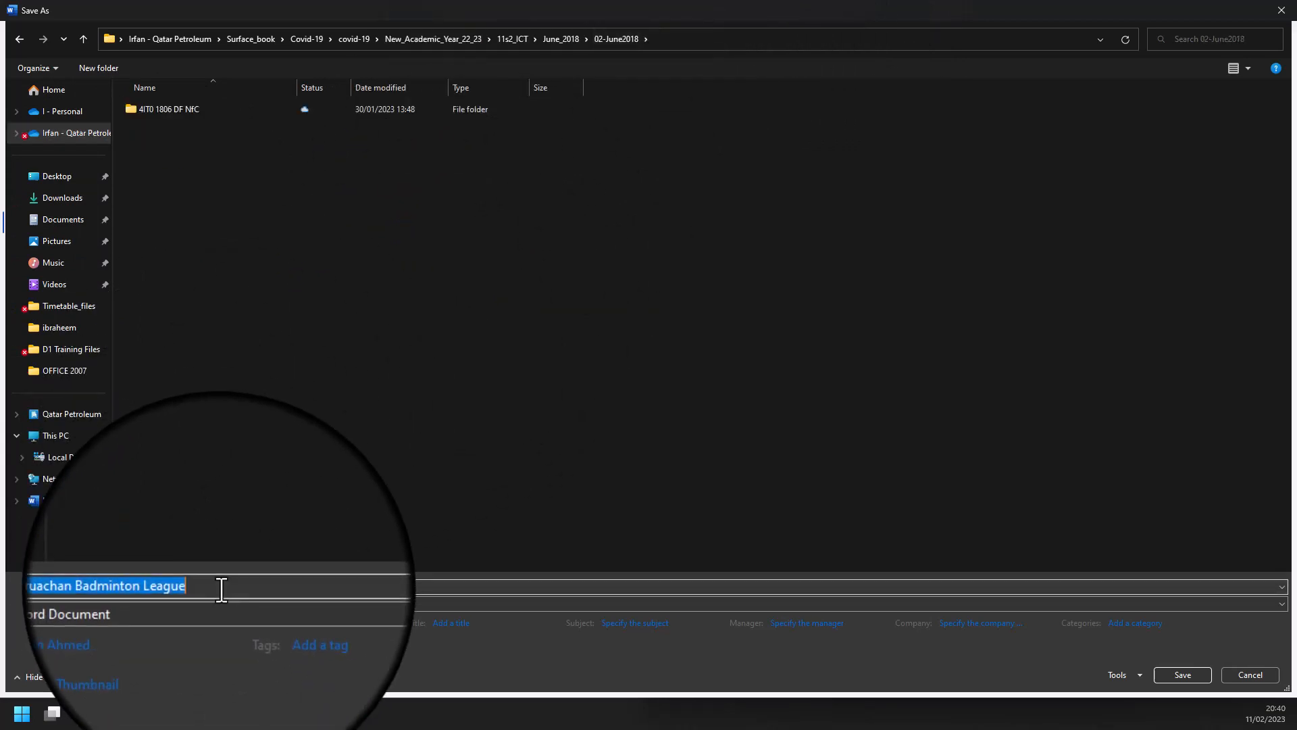
key("BackSpace")
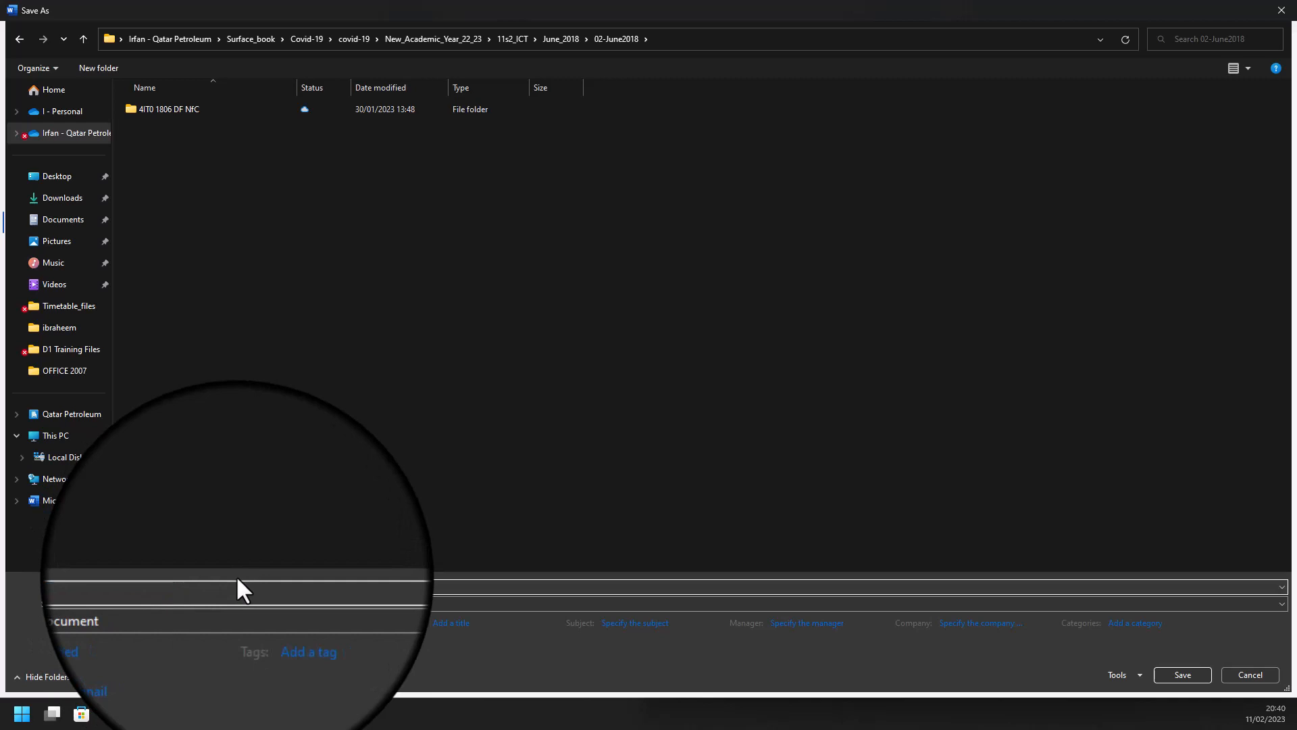
type("P1_demo")
left_click(1185, 670)
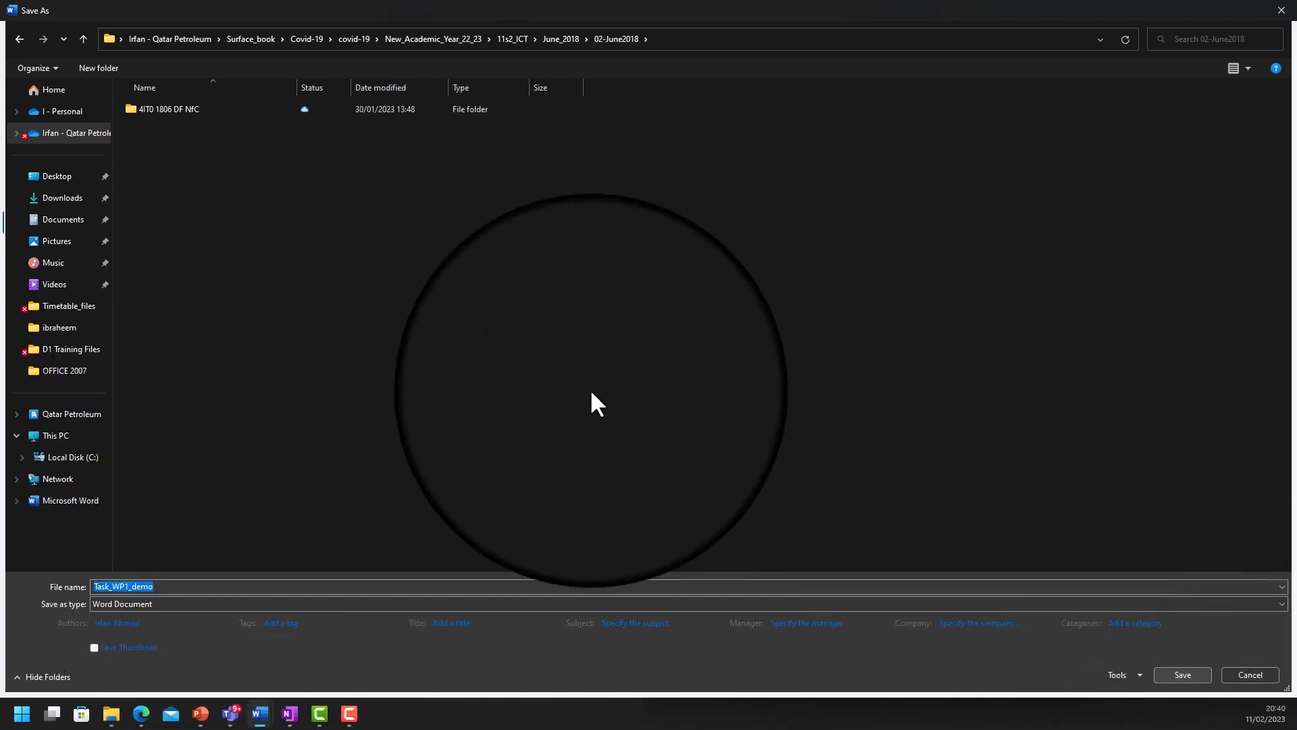
left_click(1183, 675)
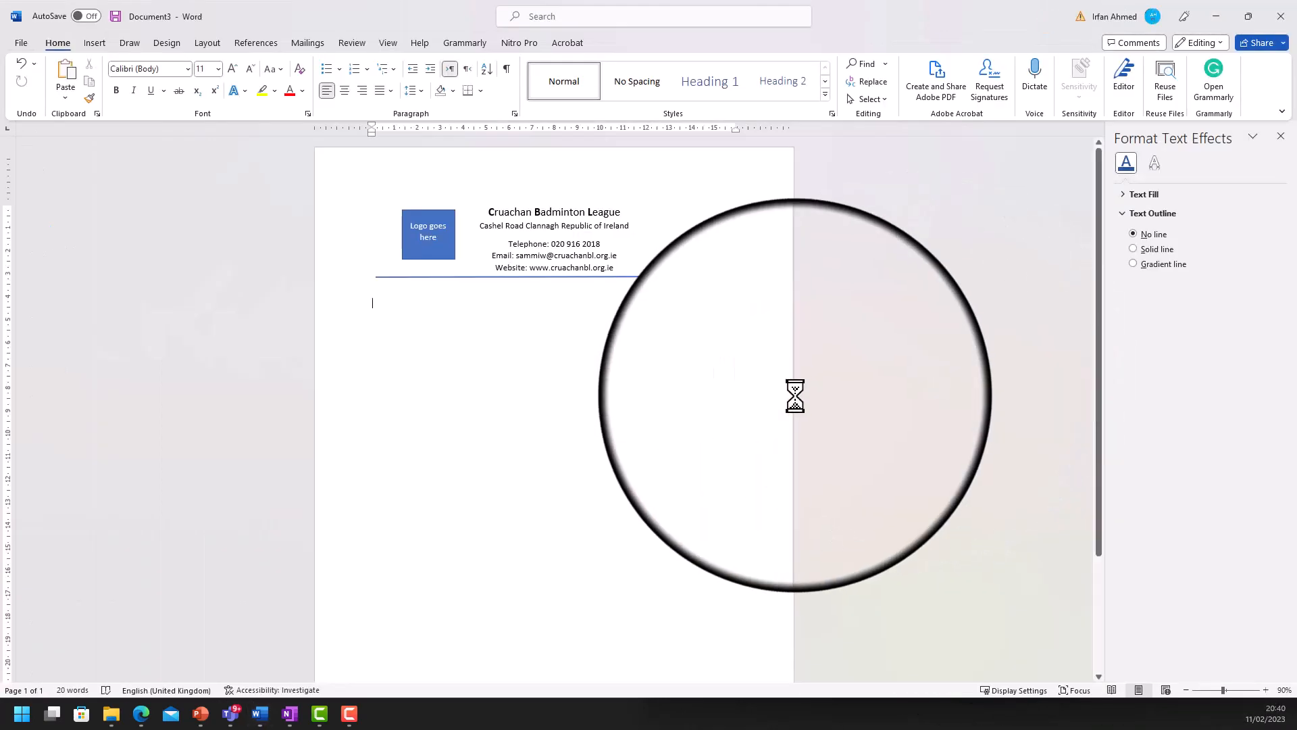
- Switch to OneNote to read Task WP1 part (b) on copying the AWARDS text
left_click(288, 717)
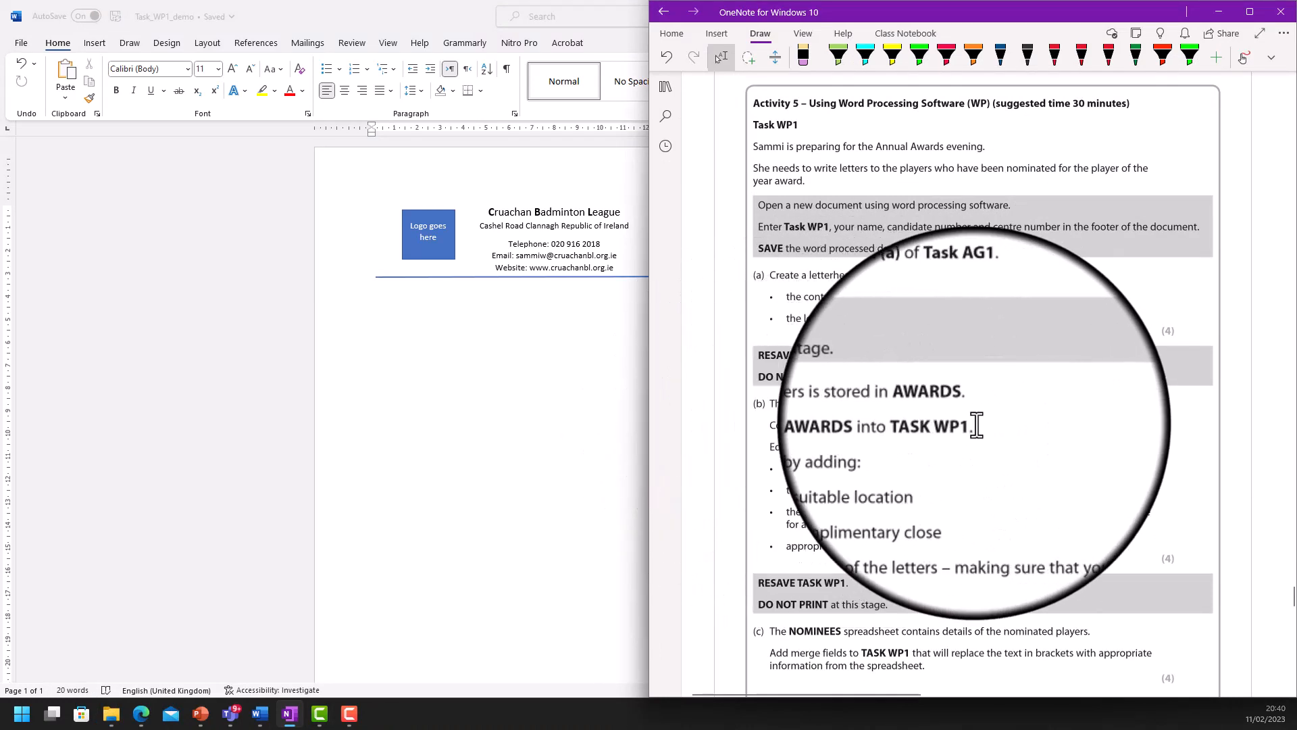
- Paste the AWARDS letter text below the letterhead, with blank lines above the Nomination and Congratulations lines
left_click(398, 302)
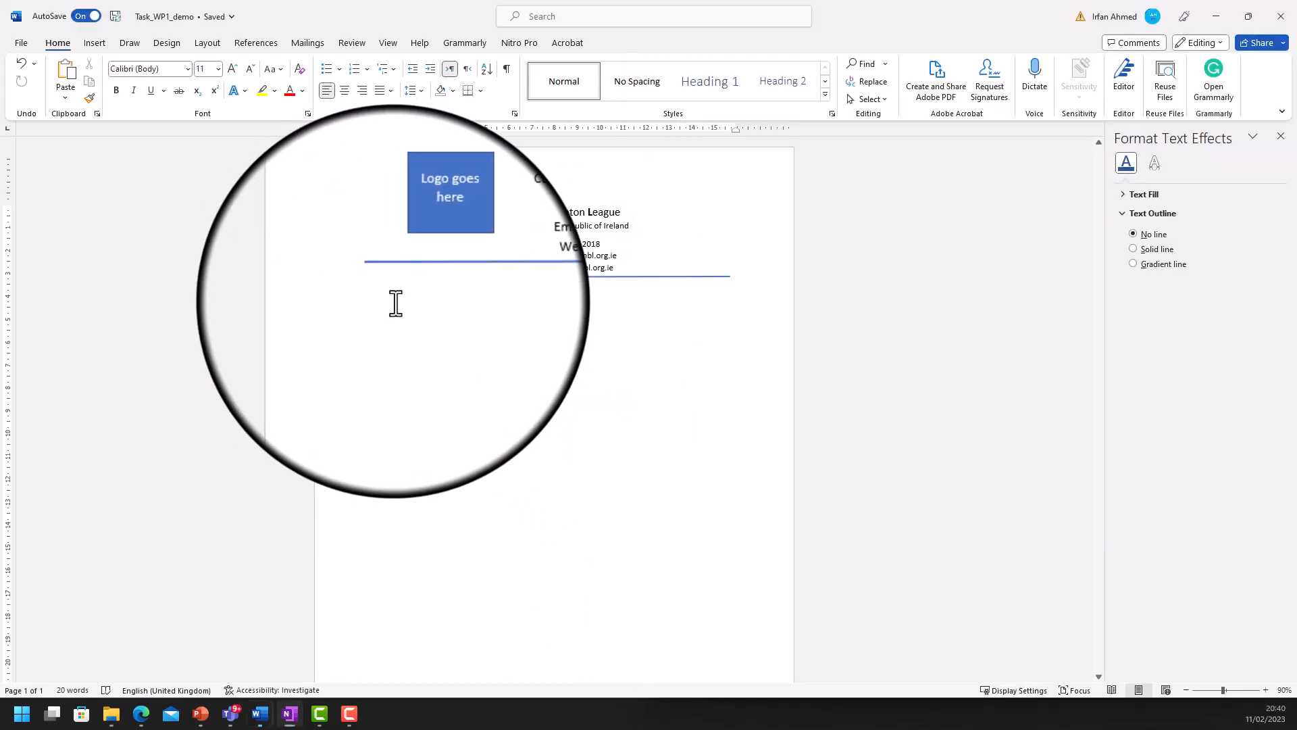
key("ctrl+v")
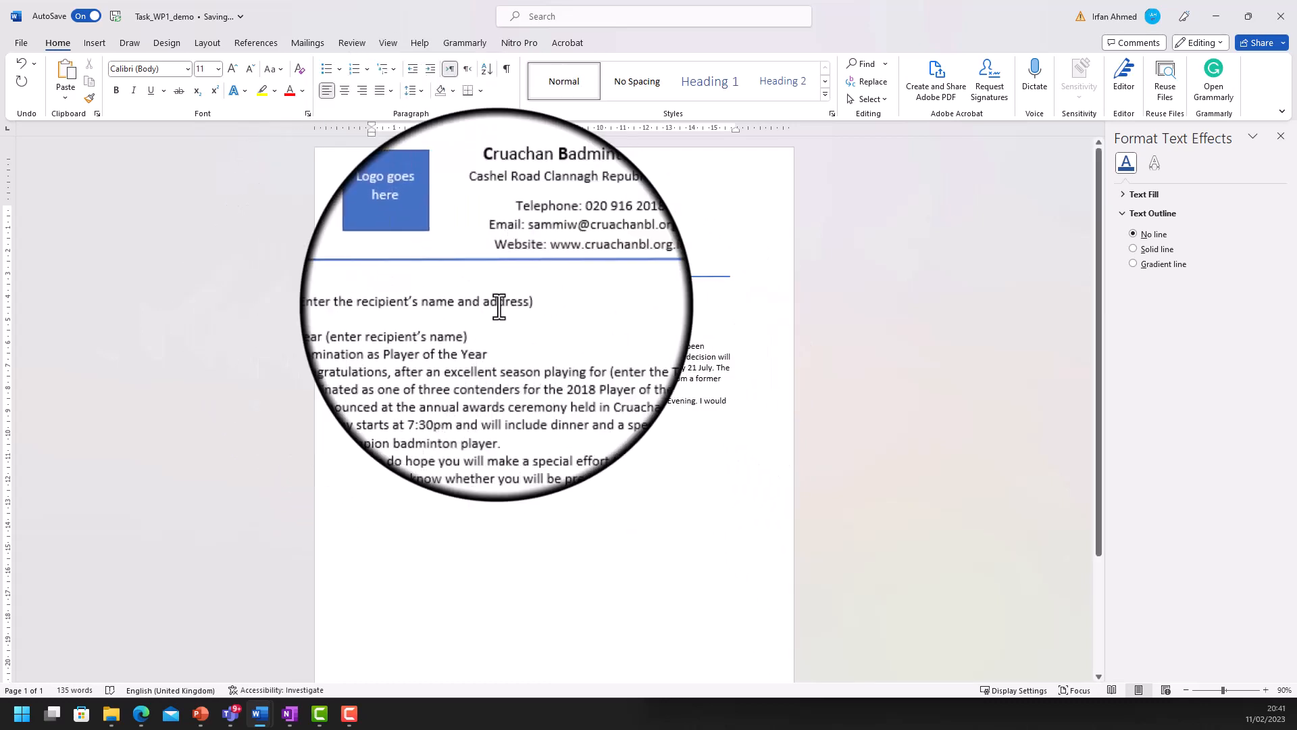
left_click(371, 336)
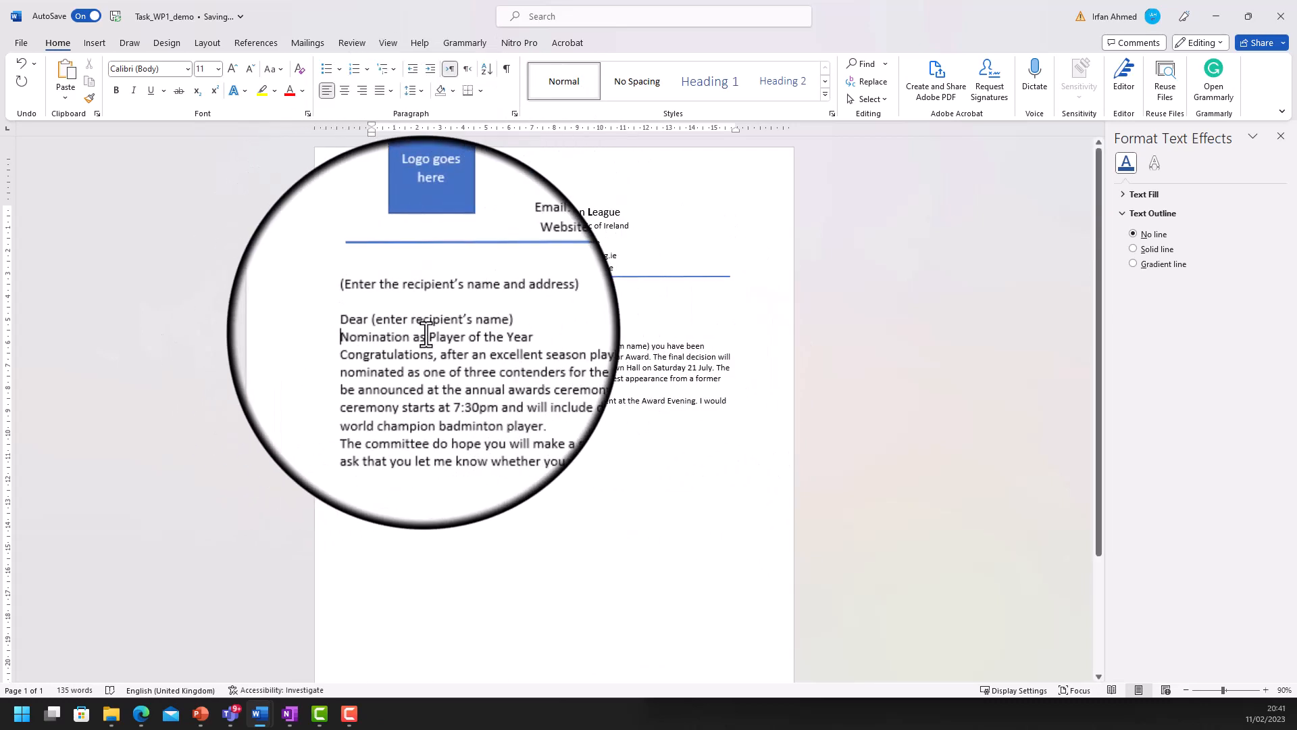
key("Return")
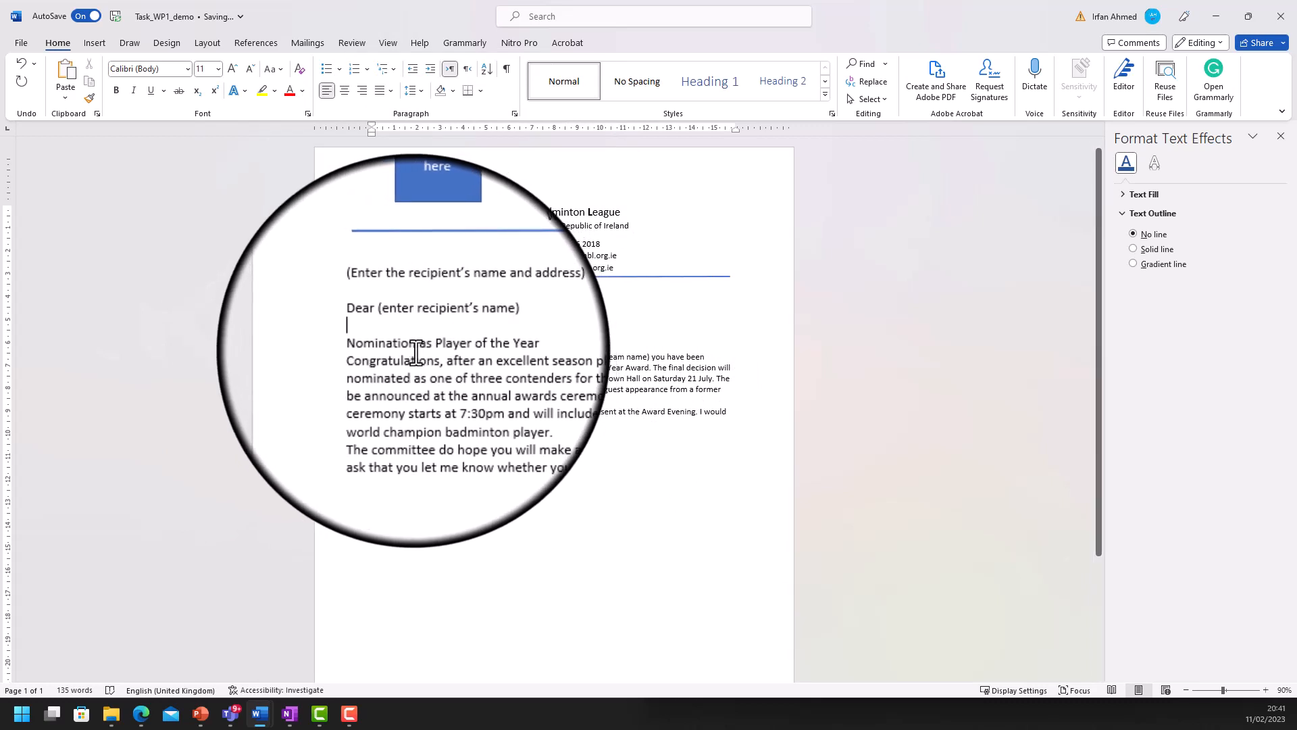
left_click(372, 359)
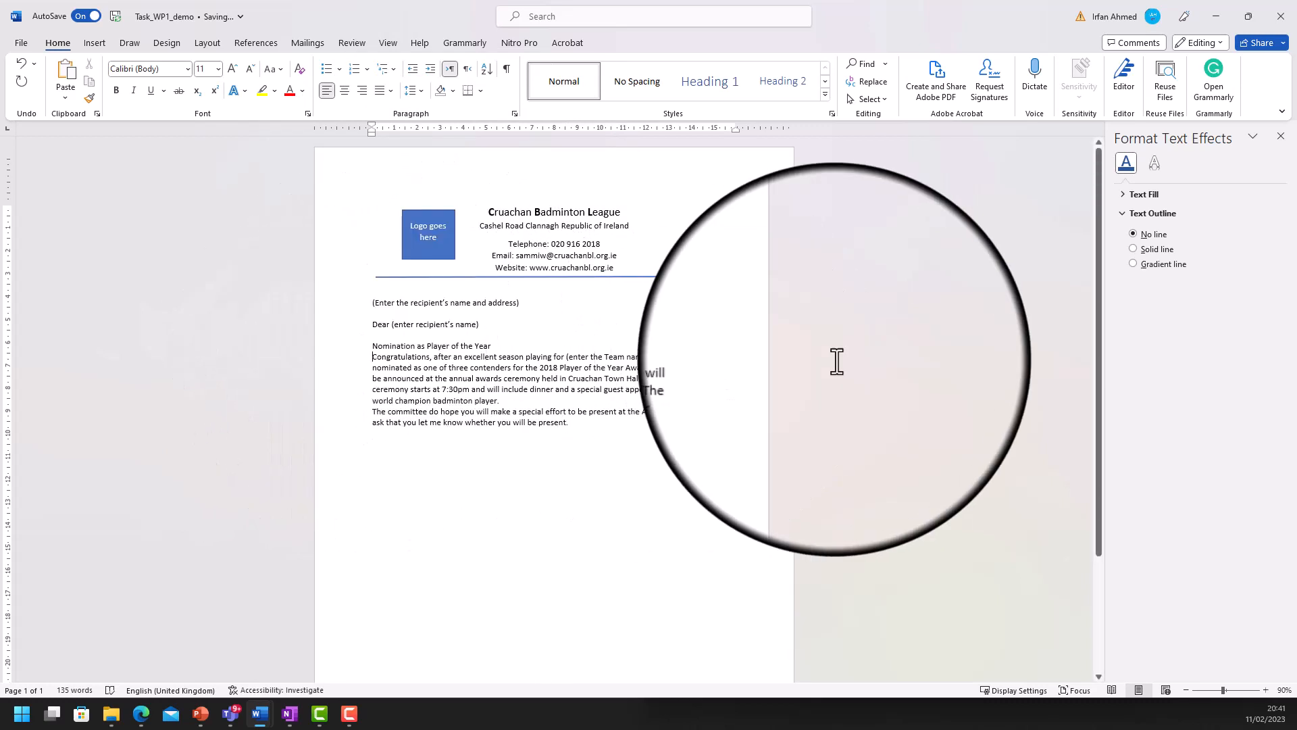
key("Return")
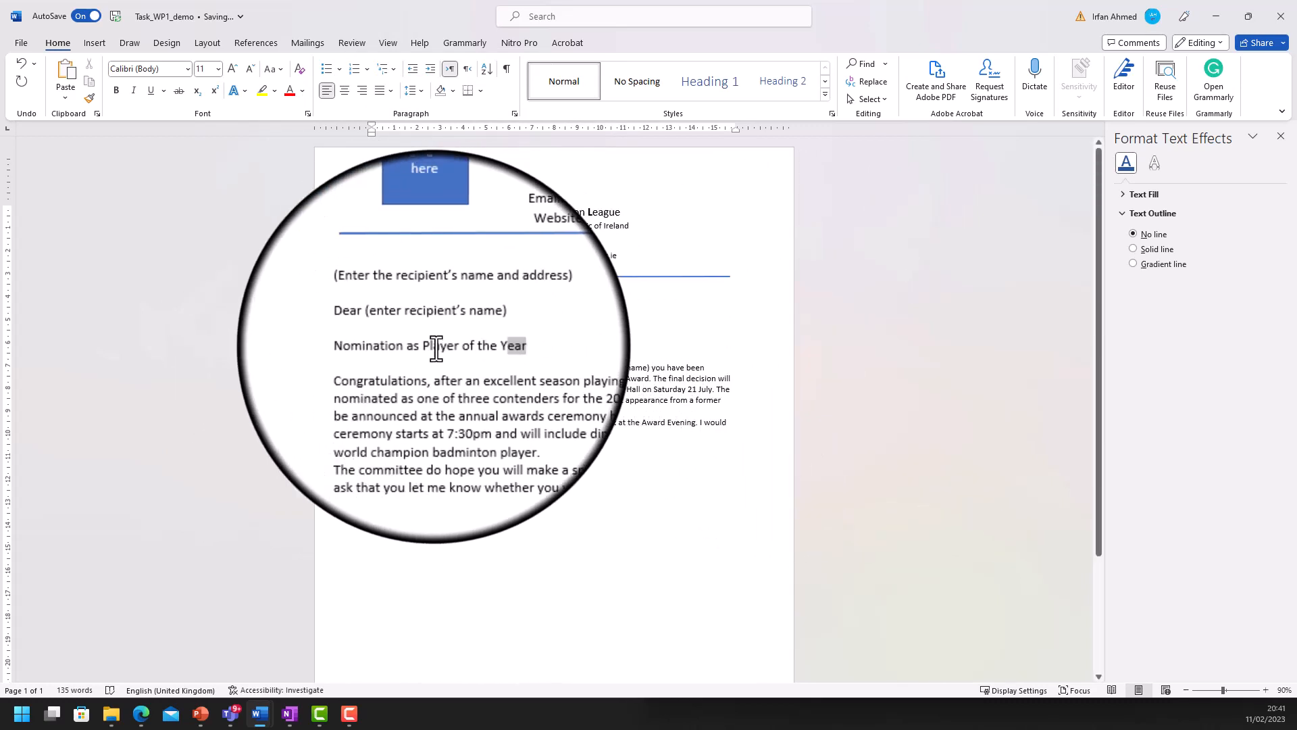
- Grow the Nomination as Player of the Year heading to 14 pt and add a blank line before the committee paragraph
left_click(354, 343)
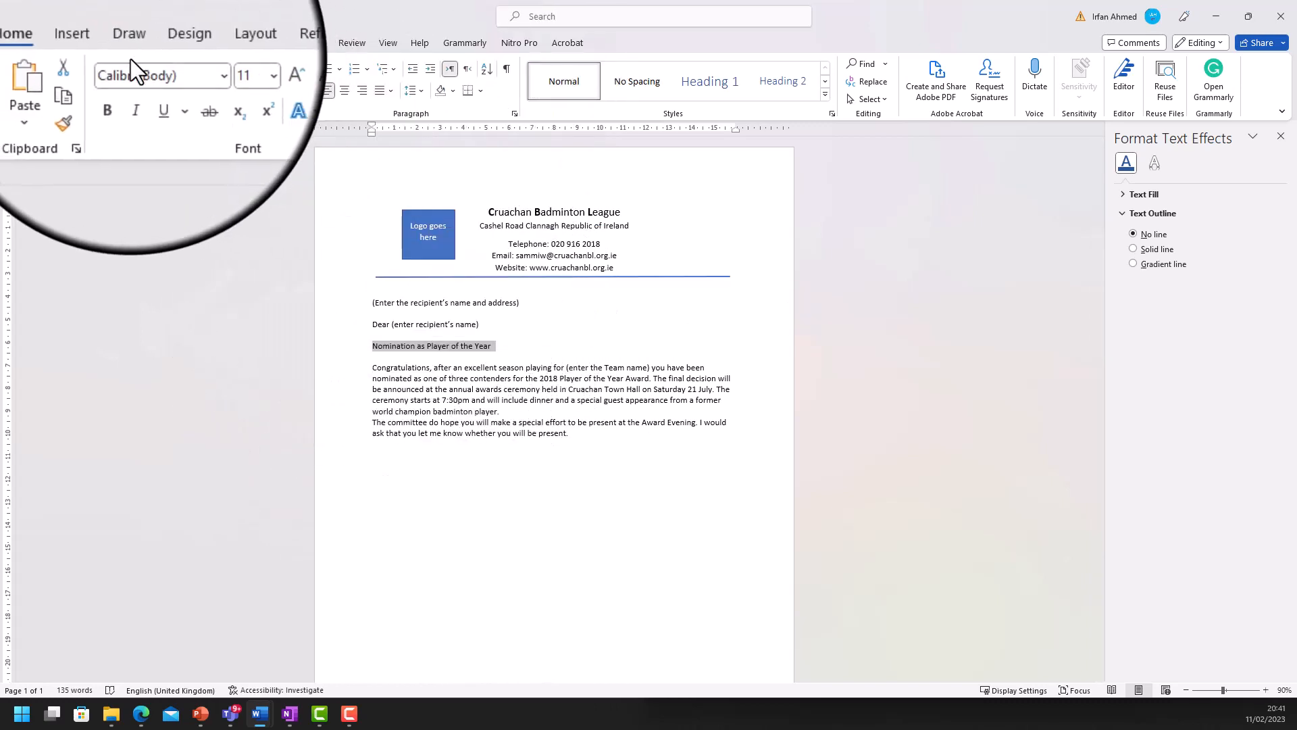
left_click(231, 72)
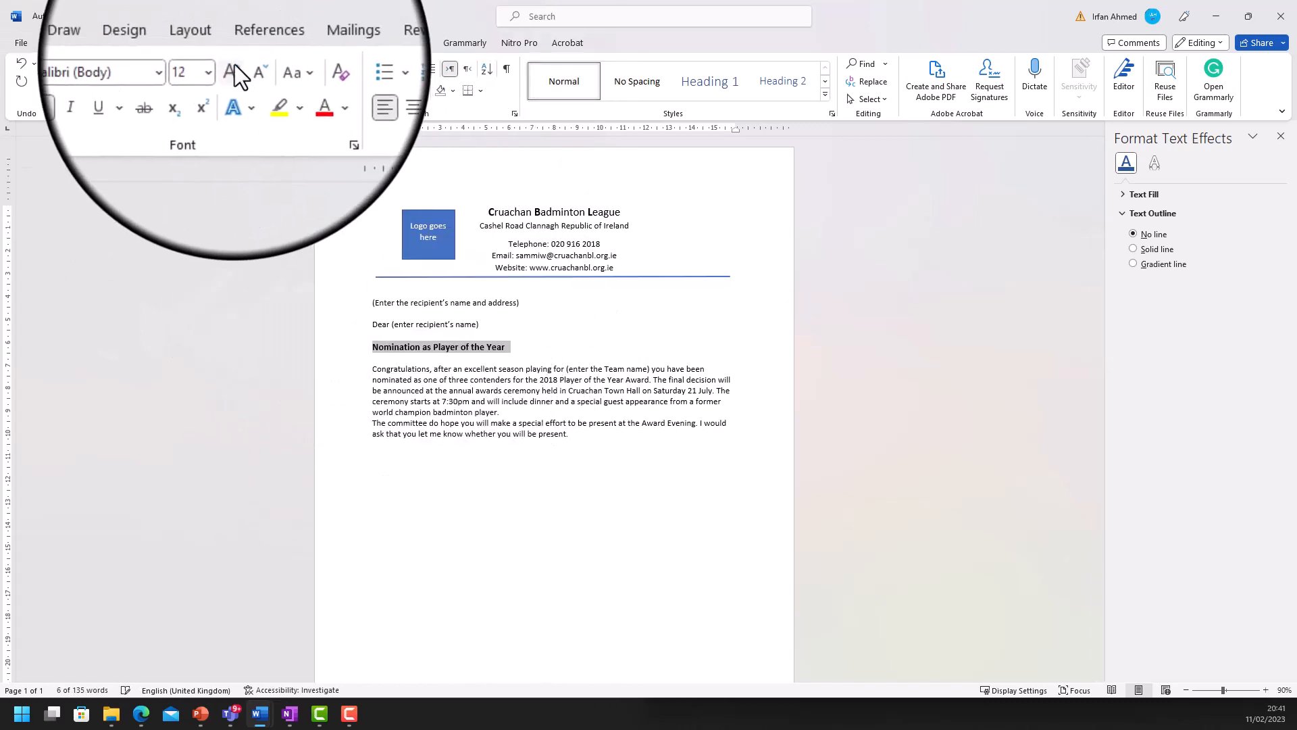
left_click(232, 68)
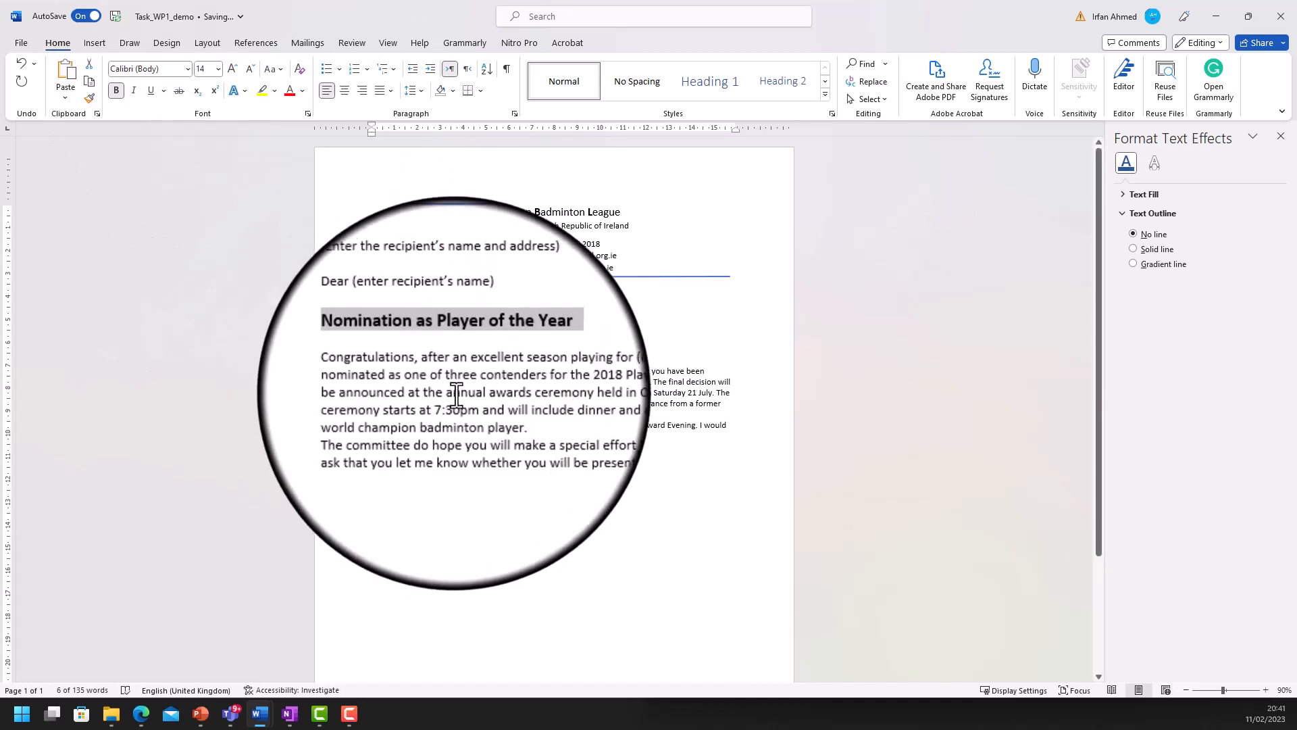
left_click(367, 426)
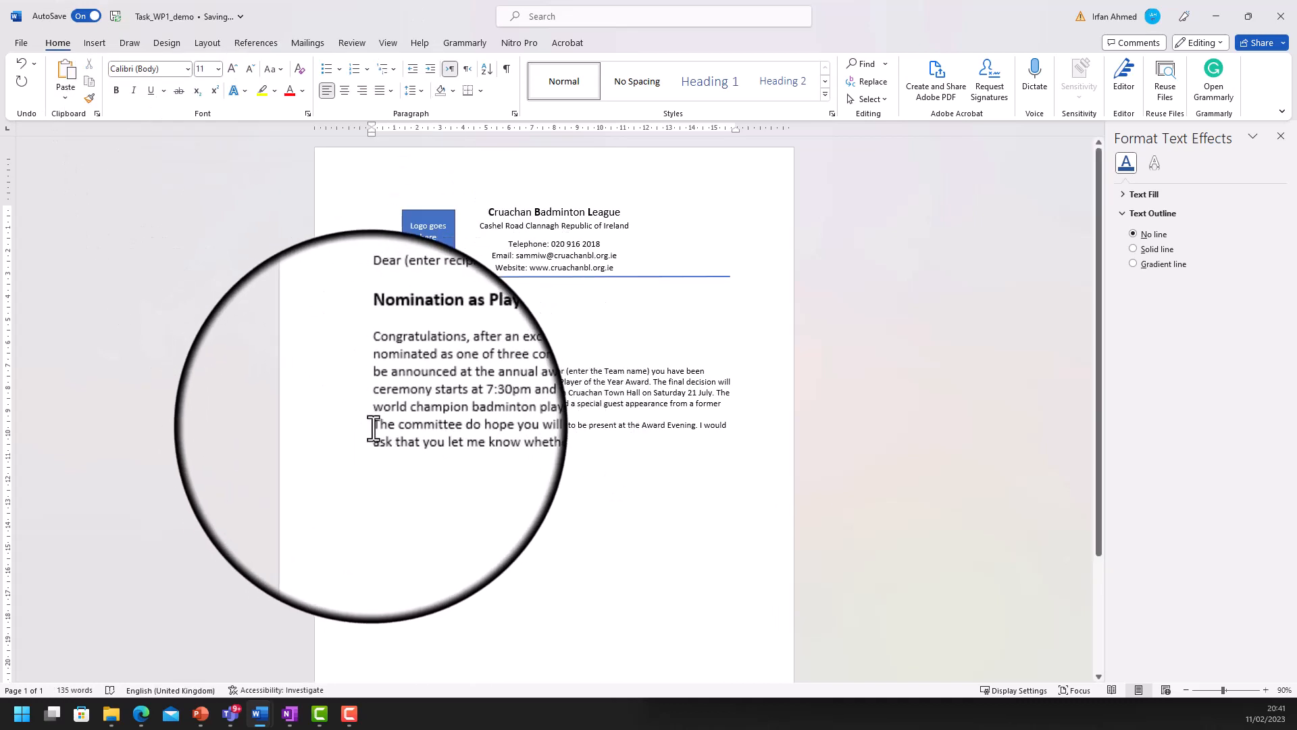
key("Return")
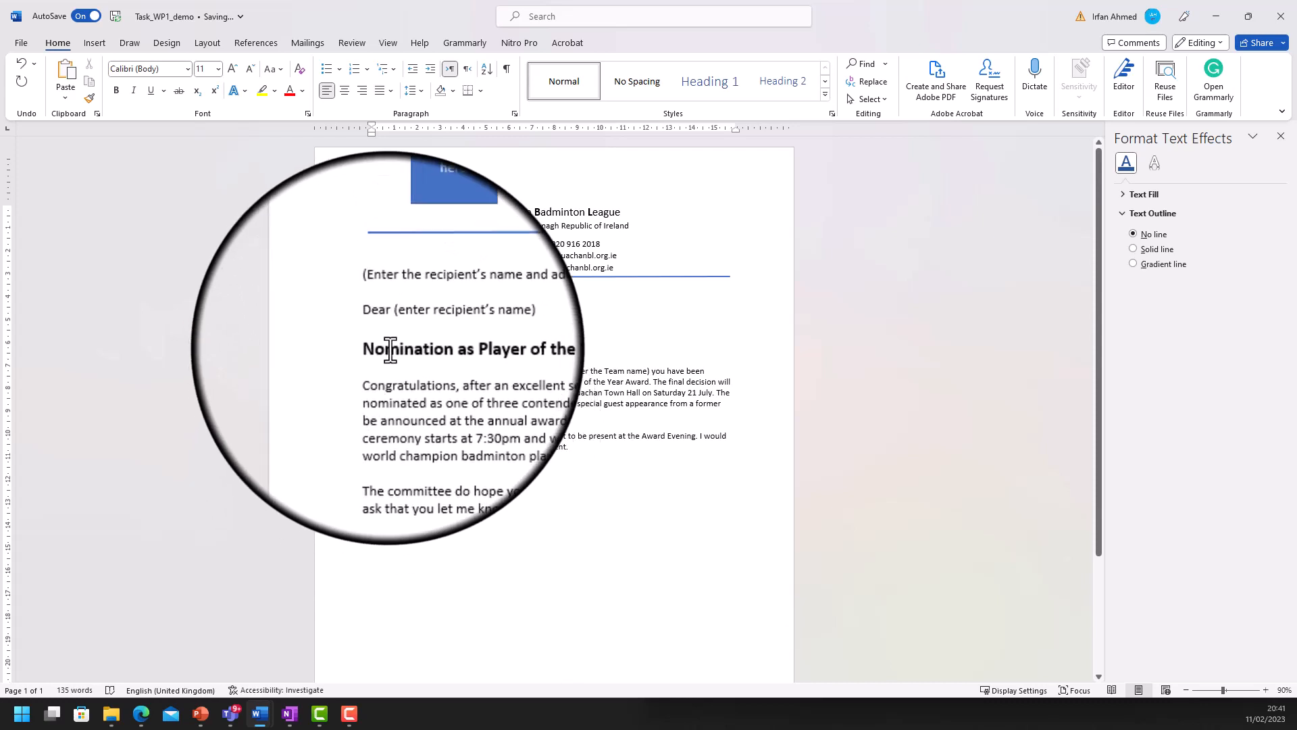
- Insert the date at the top of the letter in the 'Saturday, 11 February 2023' format
left_click(290, 713)
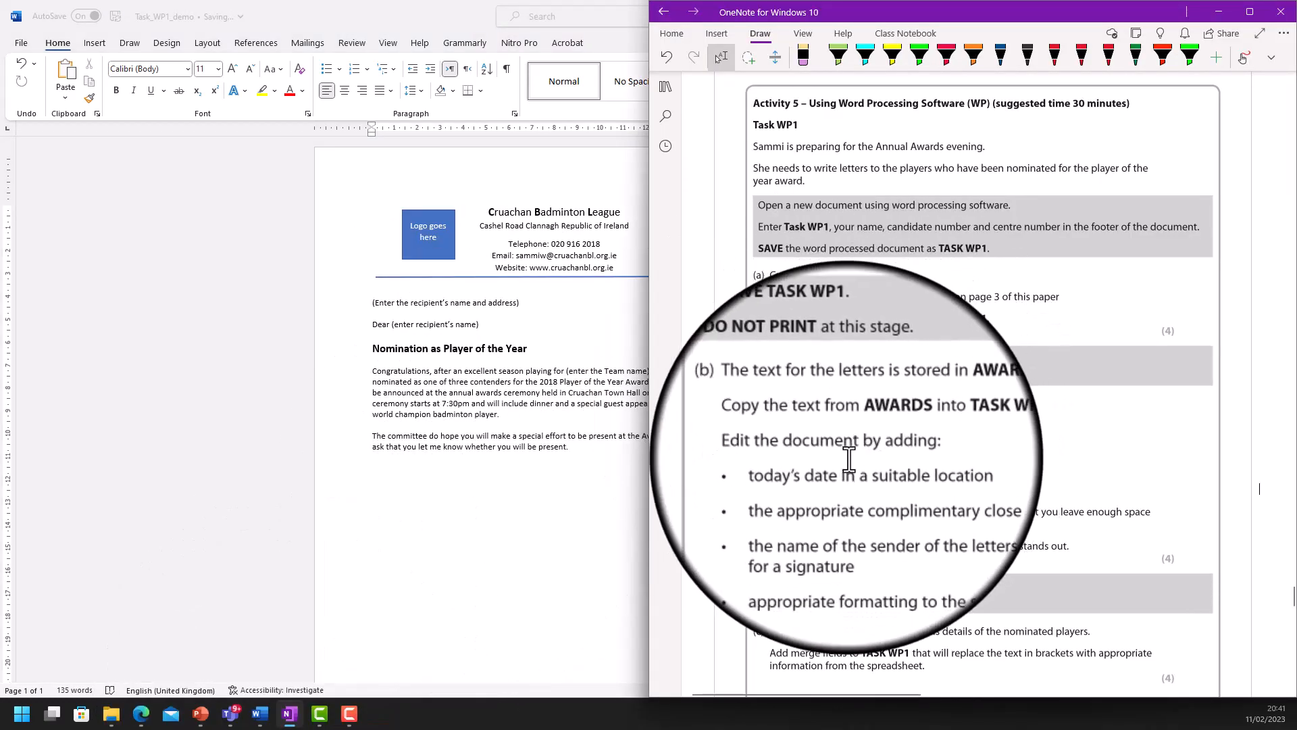
left_click(453, 330)
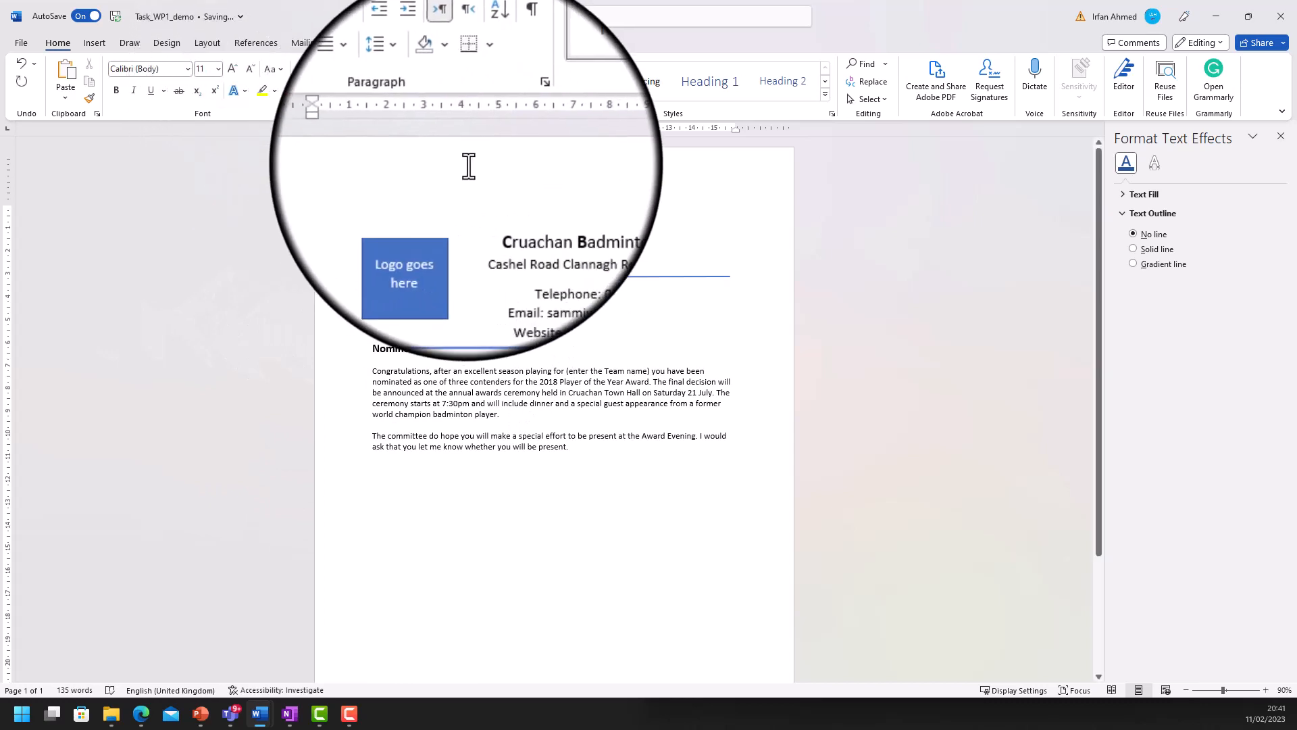
left_click(98, 42)
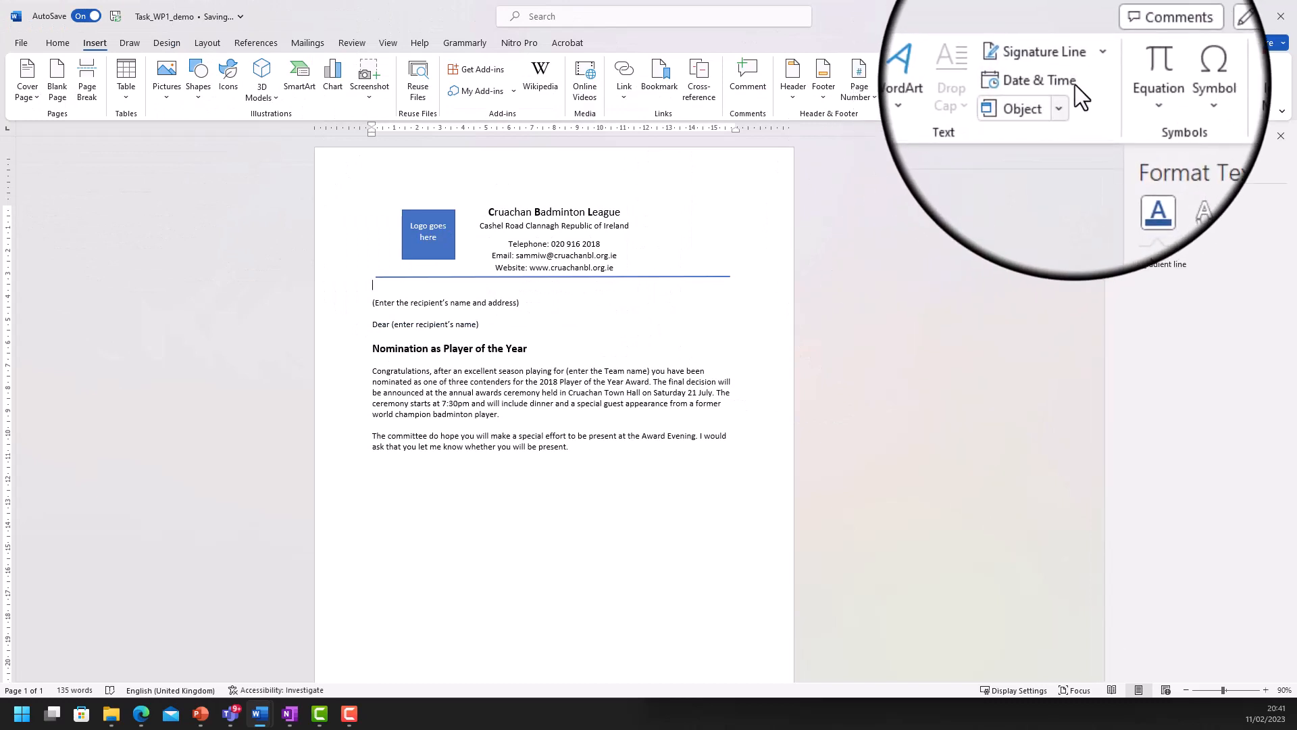
left_click(1053, 82)
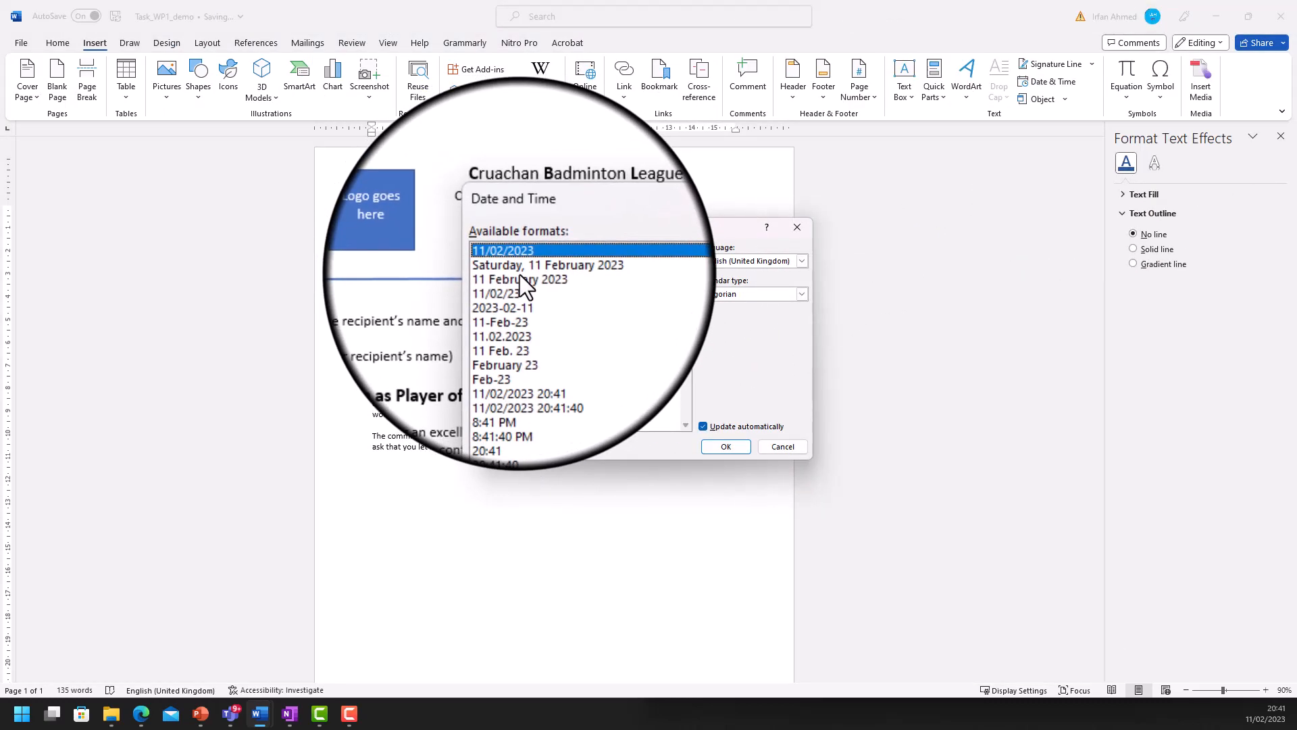
left_click(521, 278)
left_click(523, 268)
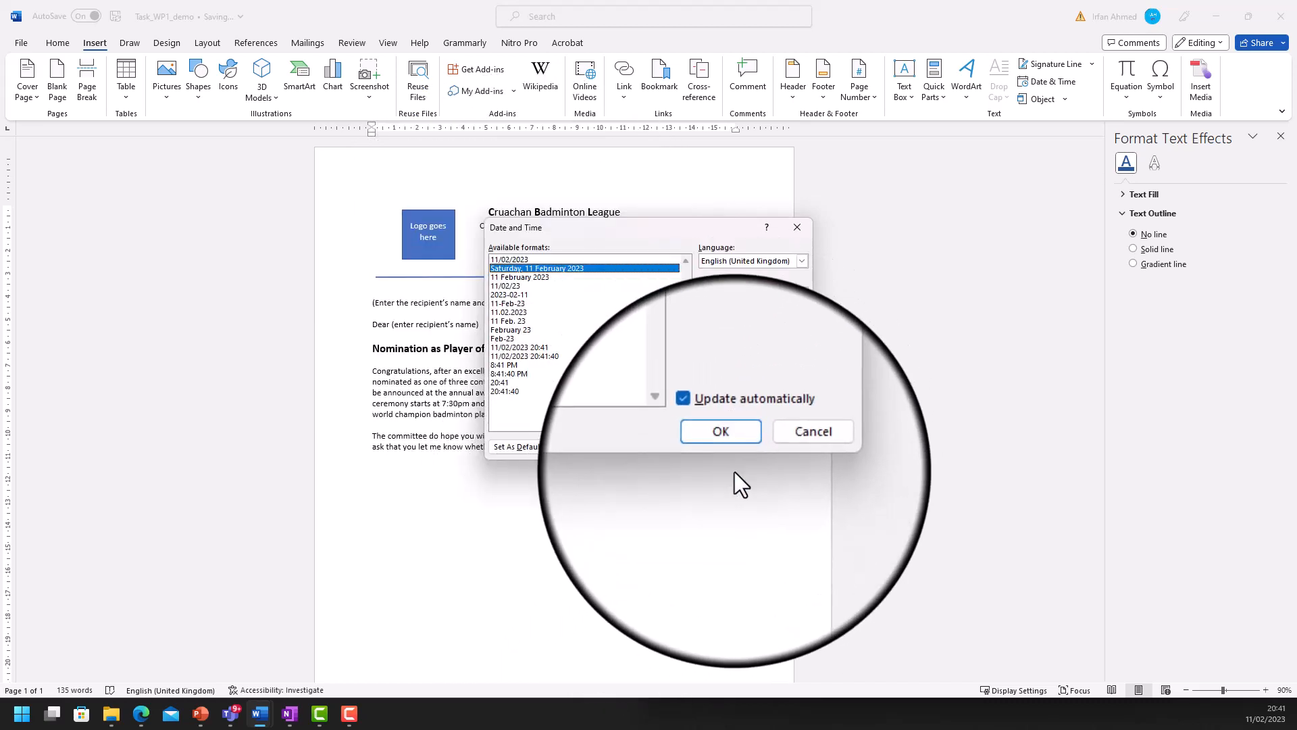
left_click(734, 449)
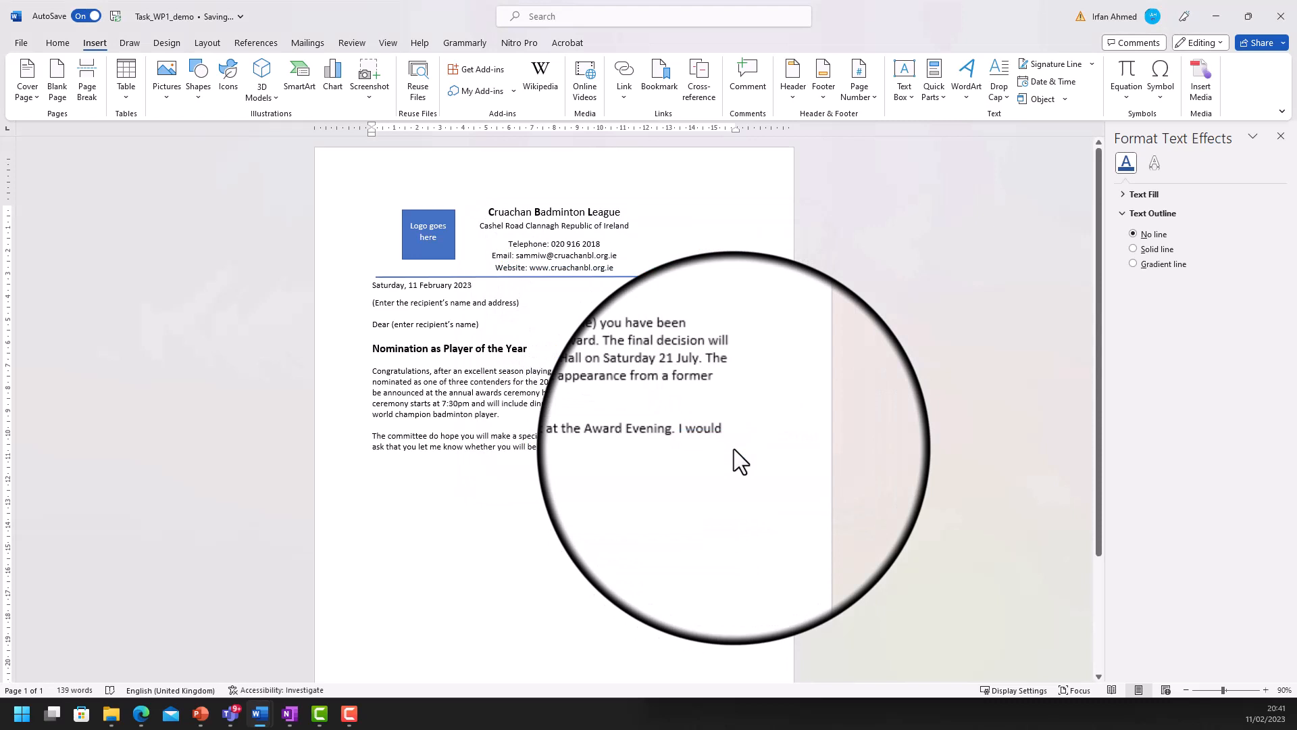
left_click(374, 287)
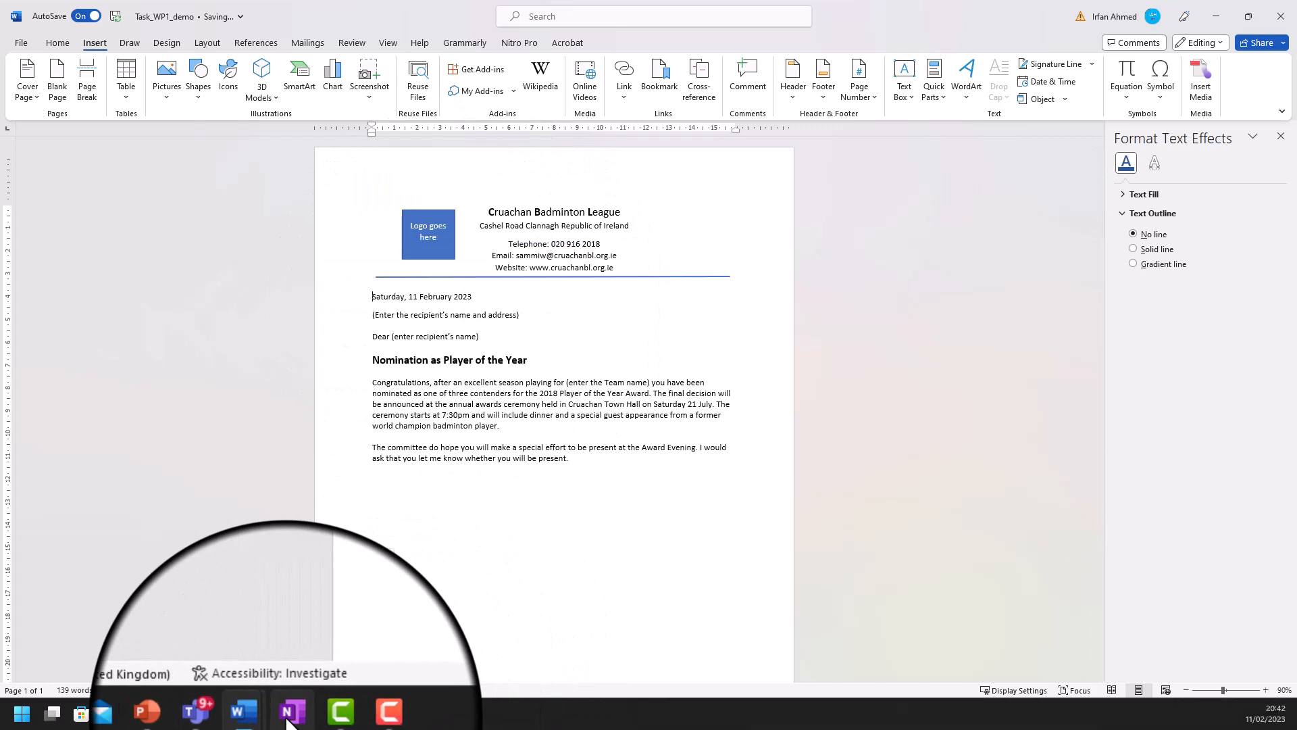
- Add a new line after the last paragraph and begin typing the letter's closing
left_click(288, 719)
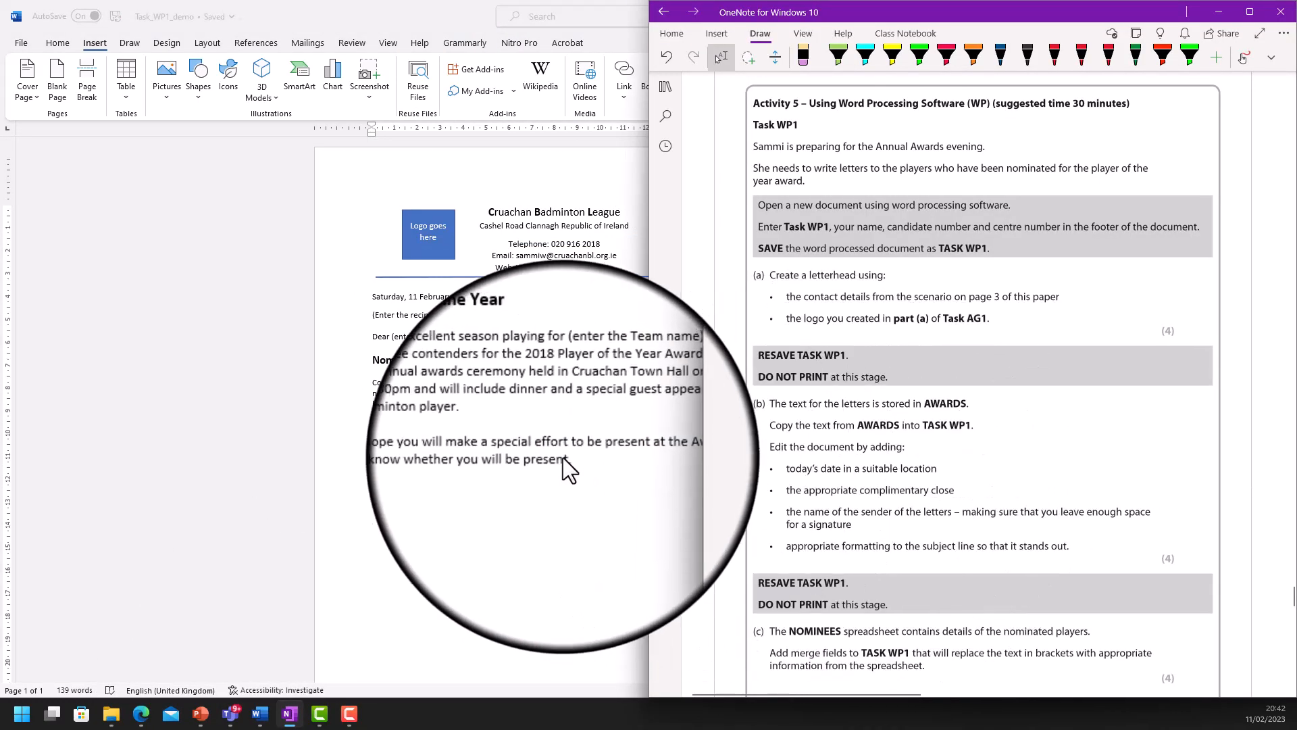
left_click(574, 459)
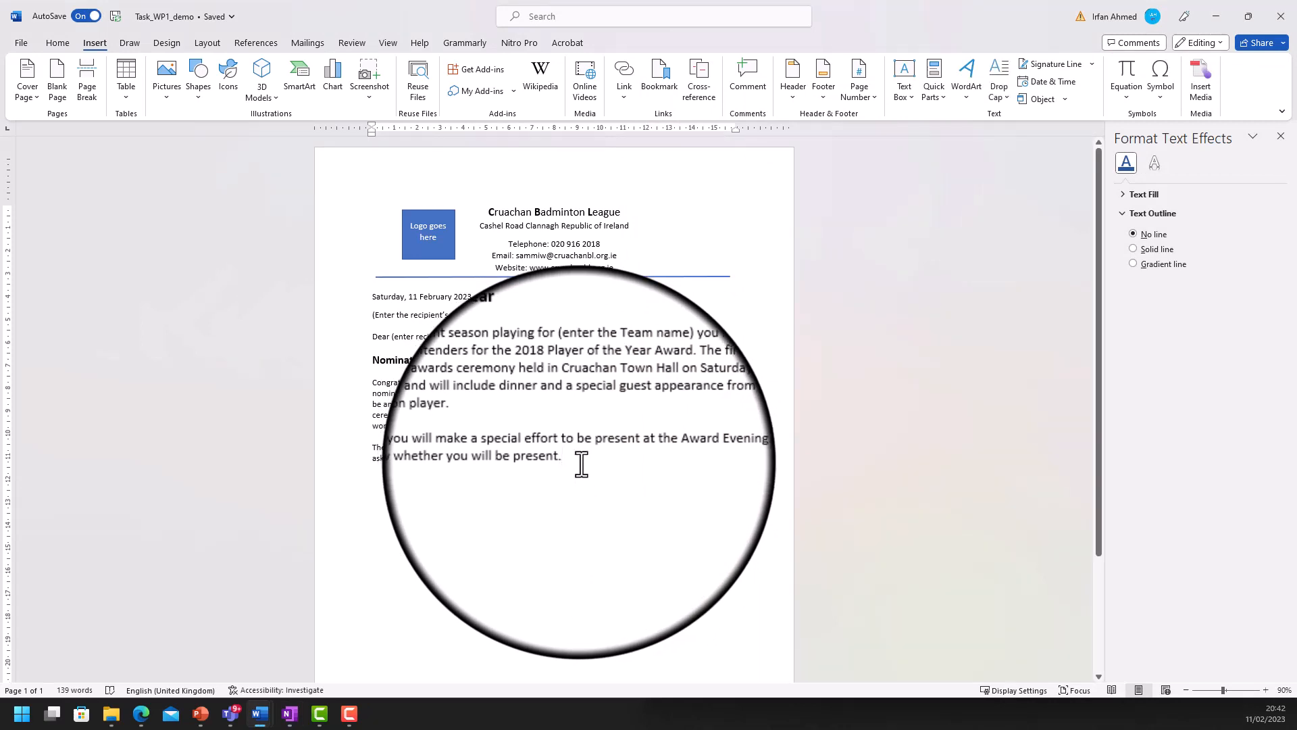
key("Return")
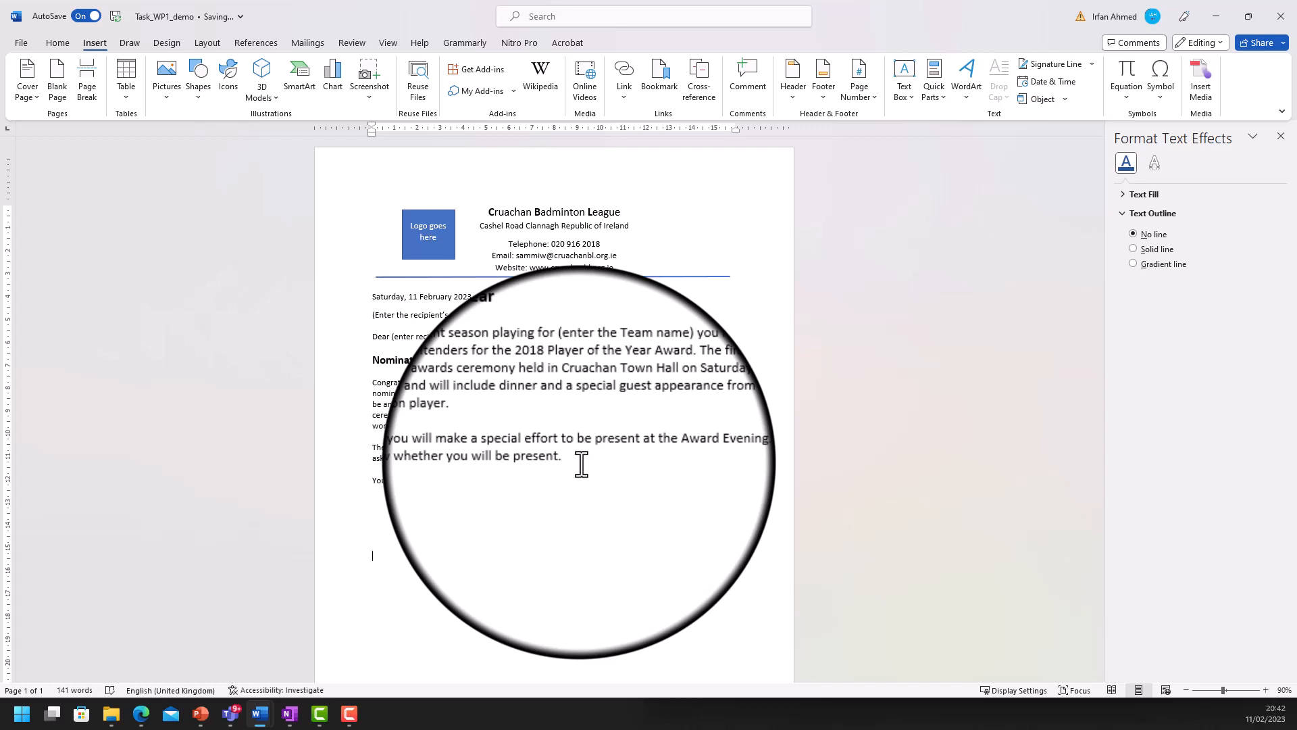
type("Mis")
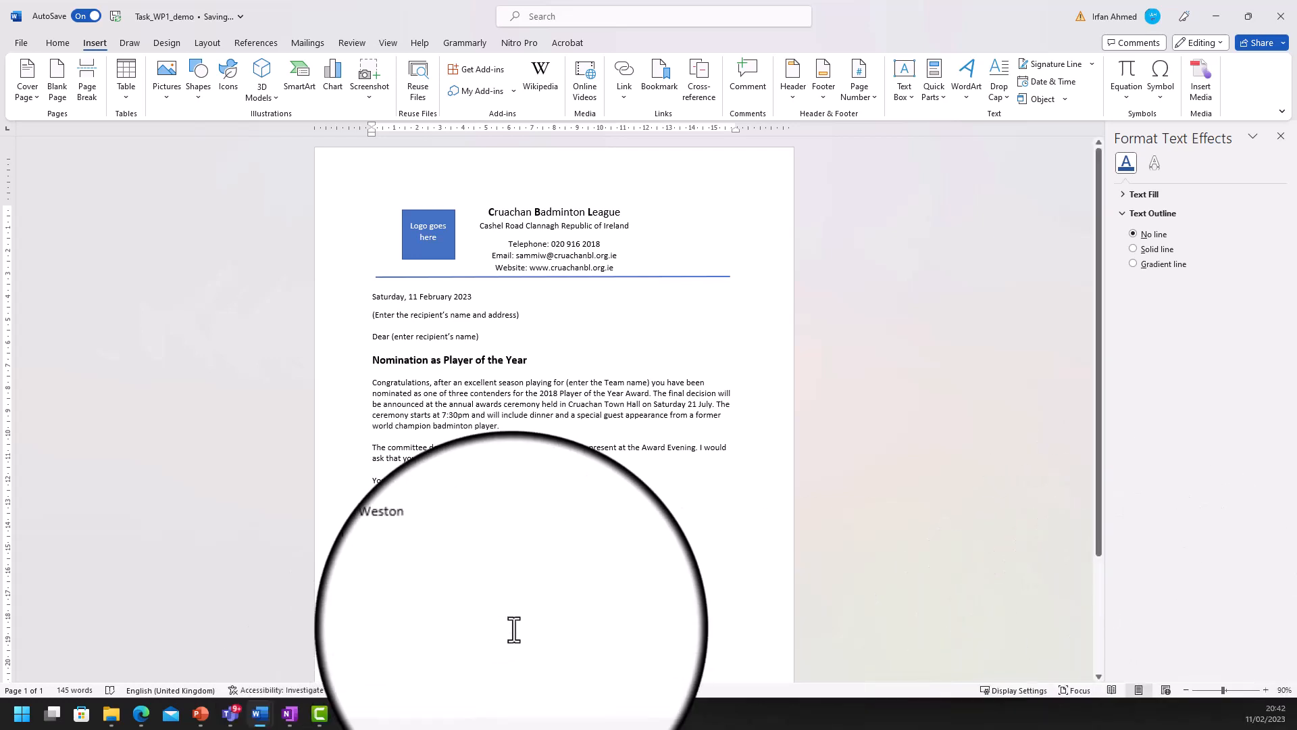
left_click(290, 714)
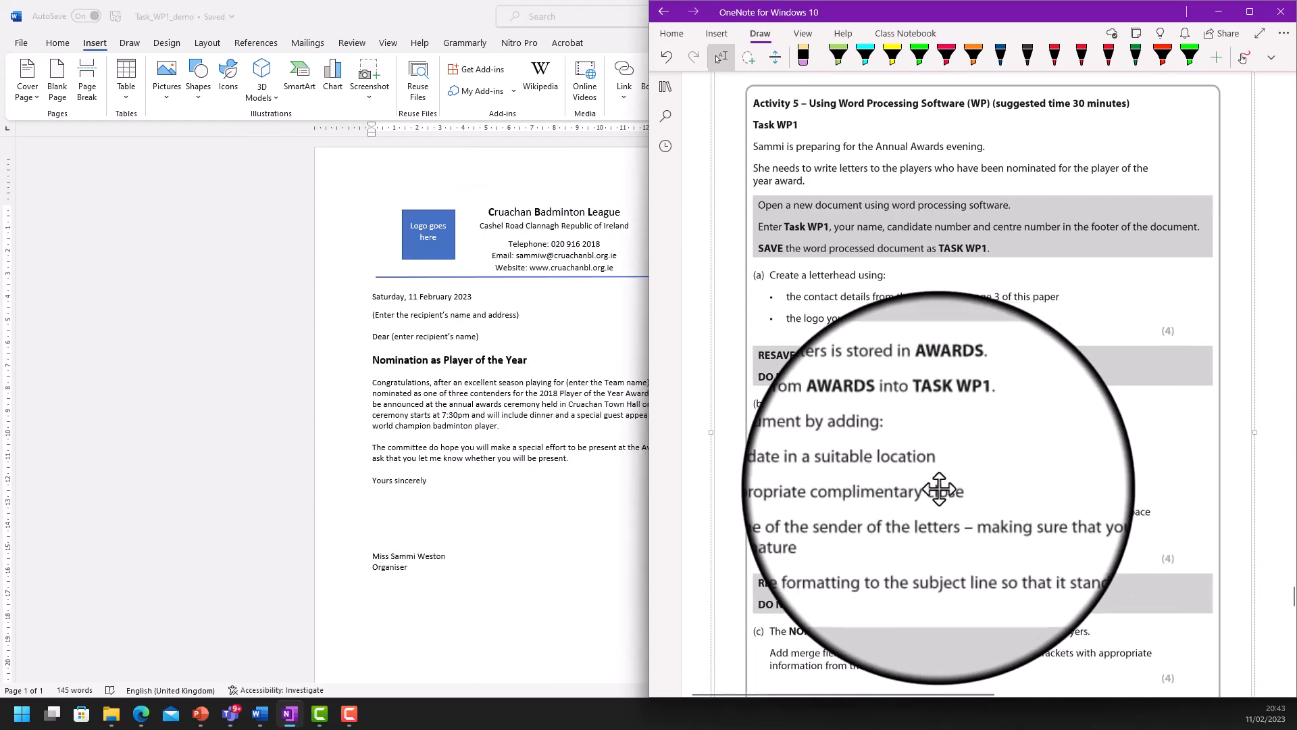
- Scroll the OneNote task paper to part (c) on NOMINEES merge fields, then return to Word
left_click(541, 476)
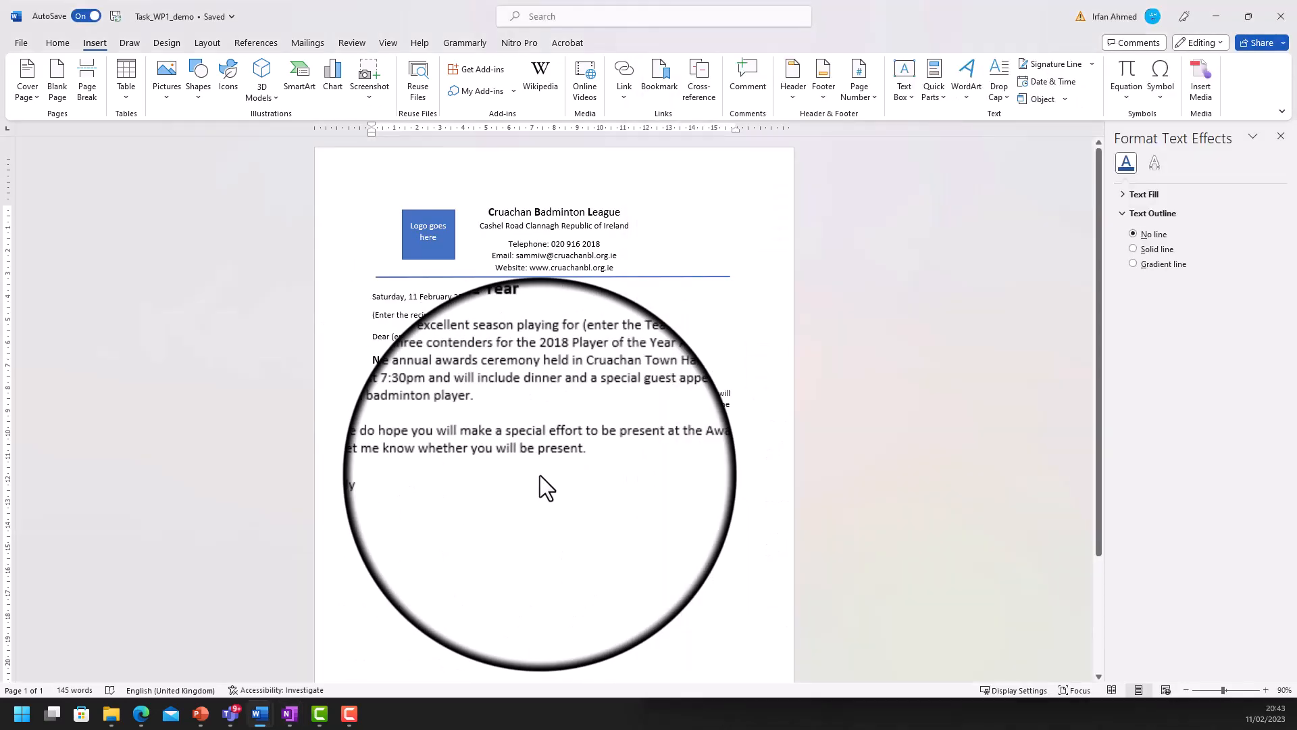
left_click(289, 713)
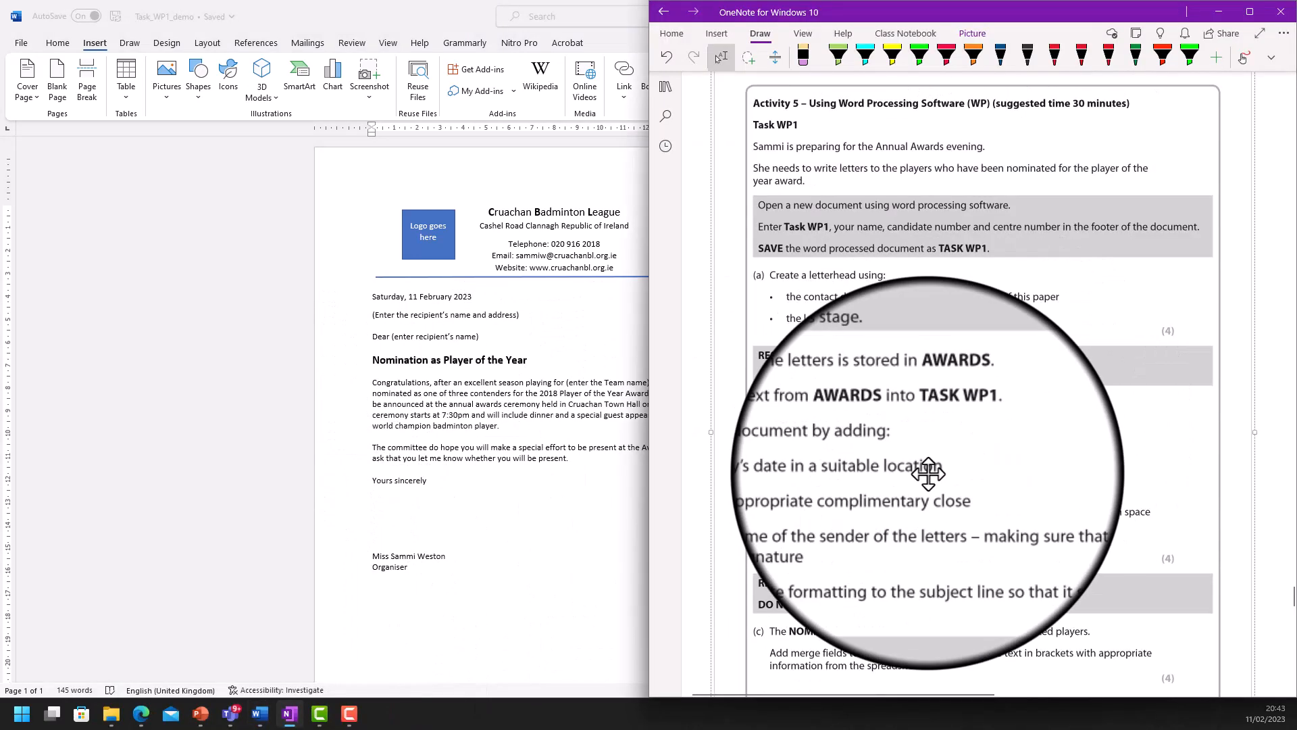
scroll(928, 473, "down", 3)
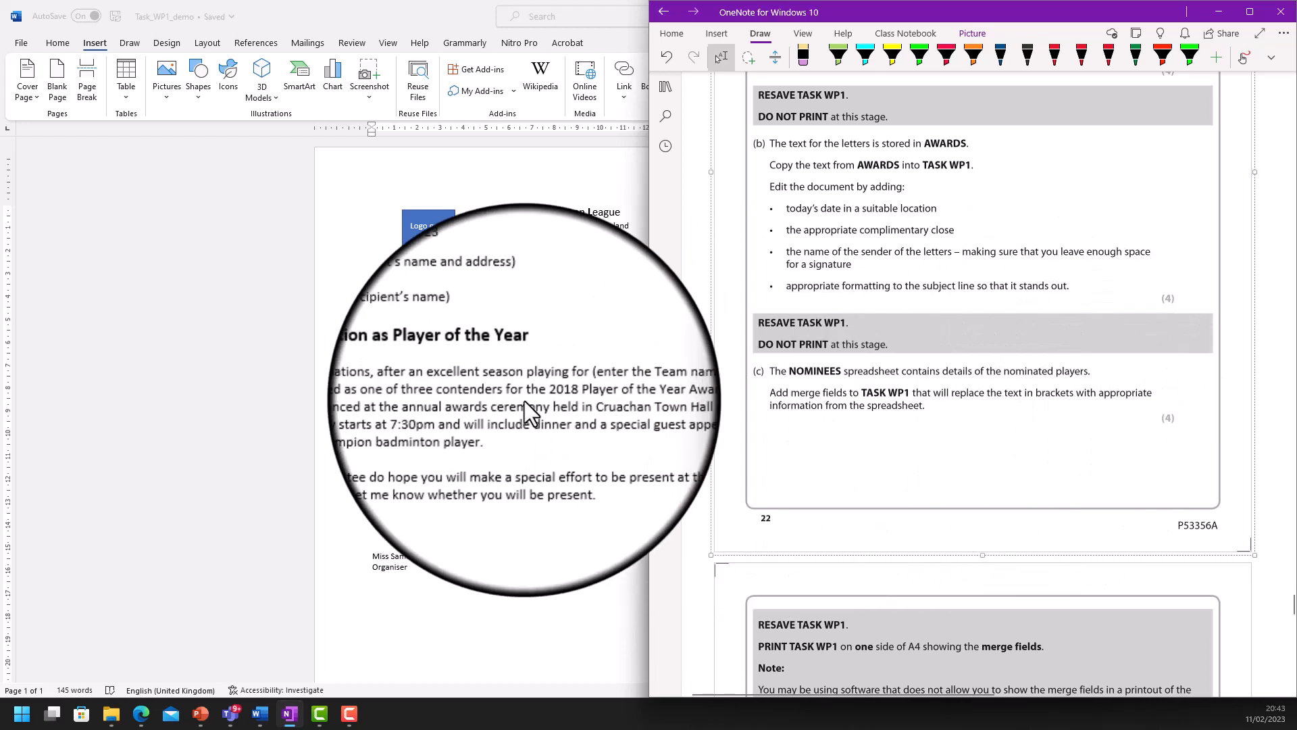
left_click(525, 400)
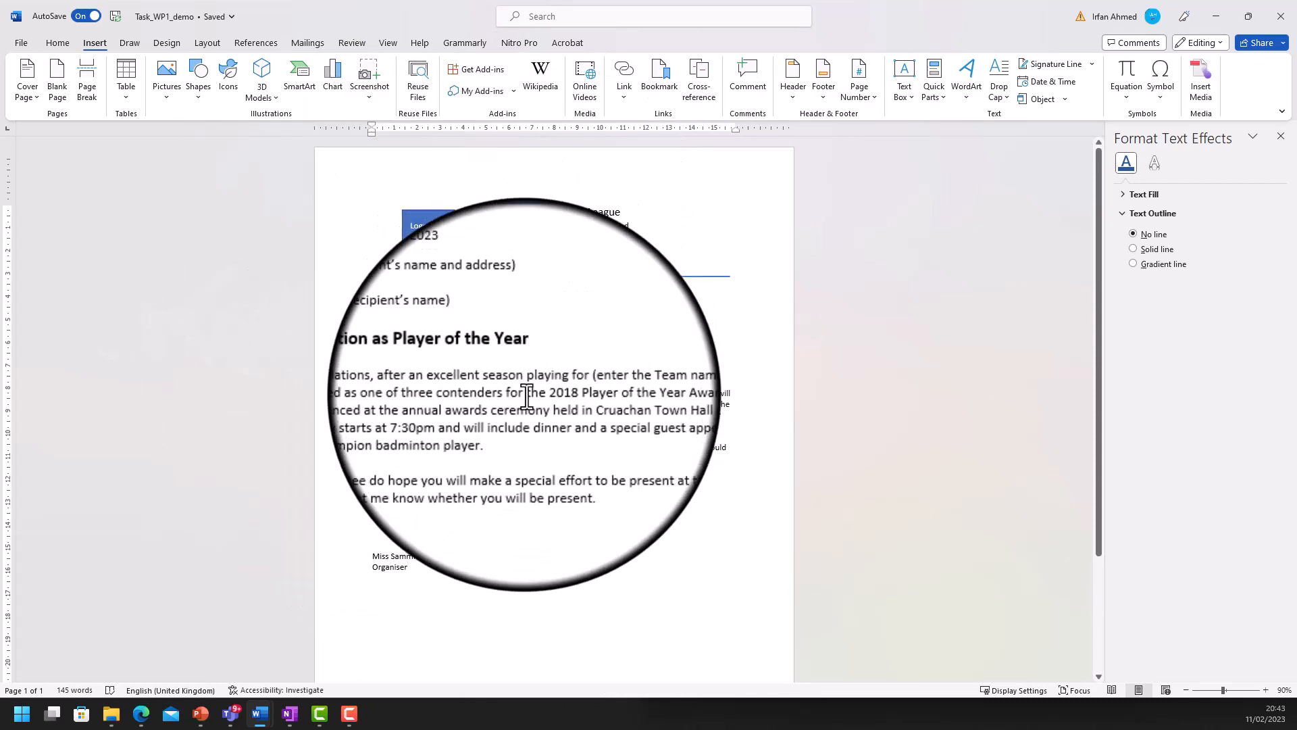
- Browse 02-June2018 > 4IT0 1806 DF NfC > Data Files > OFFICE 2007 and select NOMINEES
left_click(110, 714)
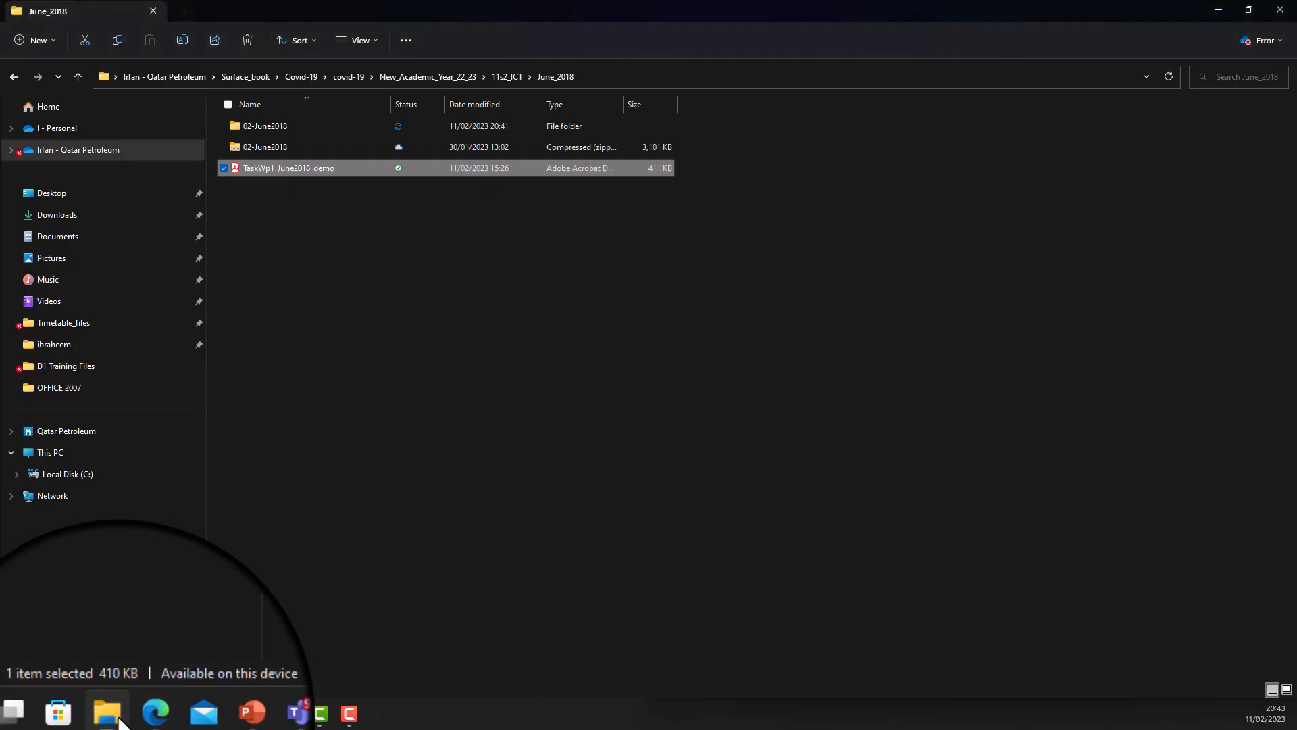
left_click(302, 125)
double_click(300, 125)
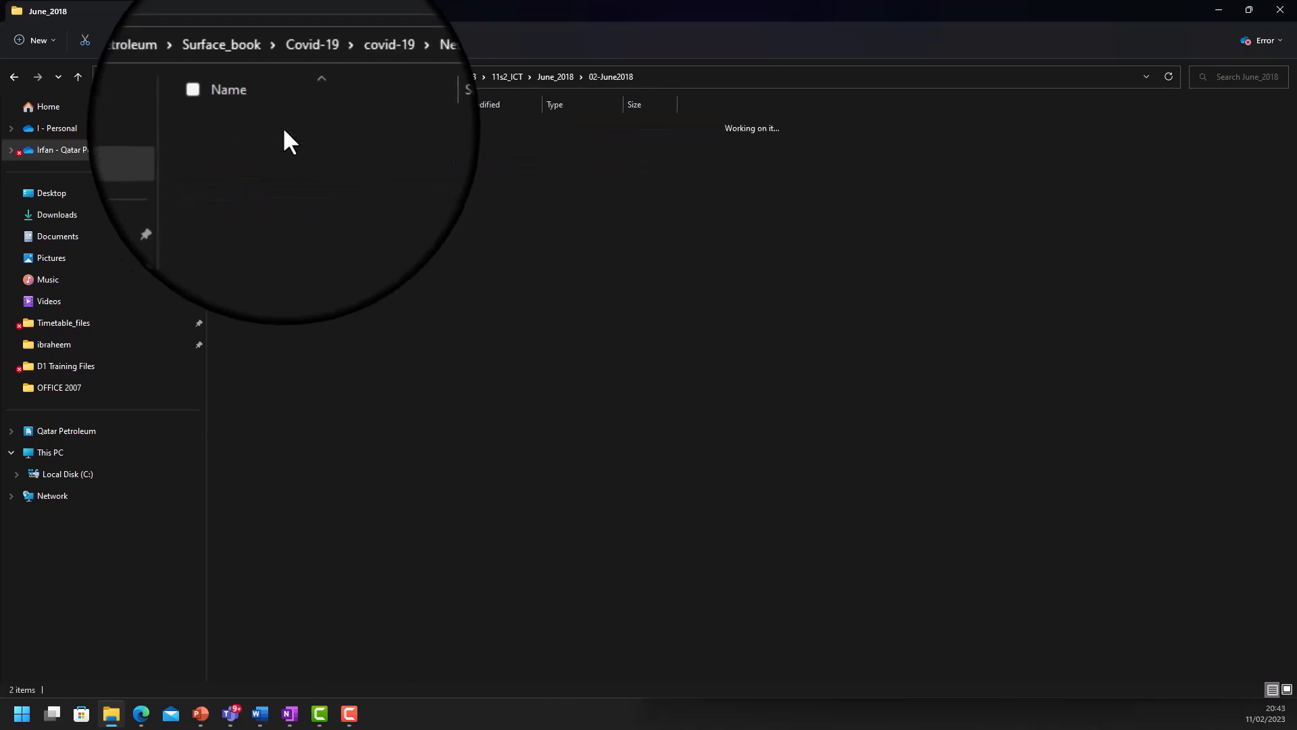
double_click(260, 129)
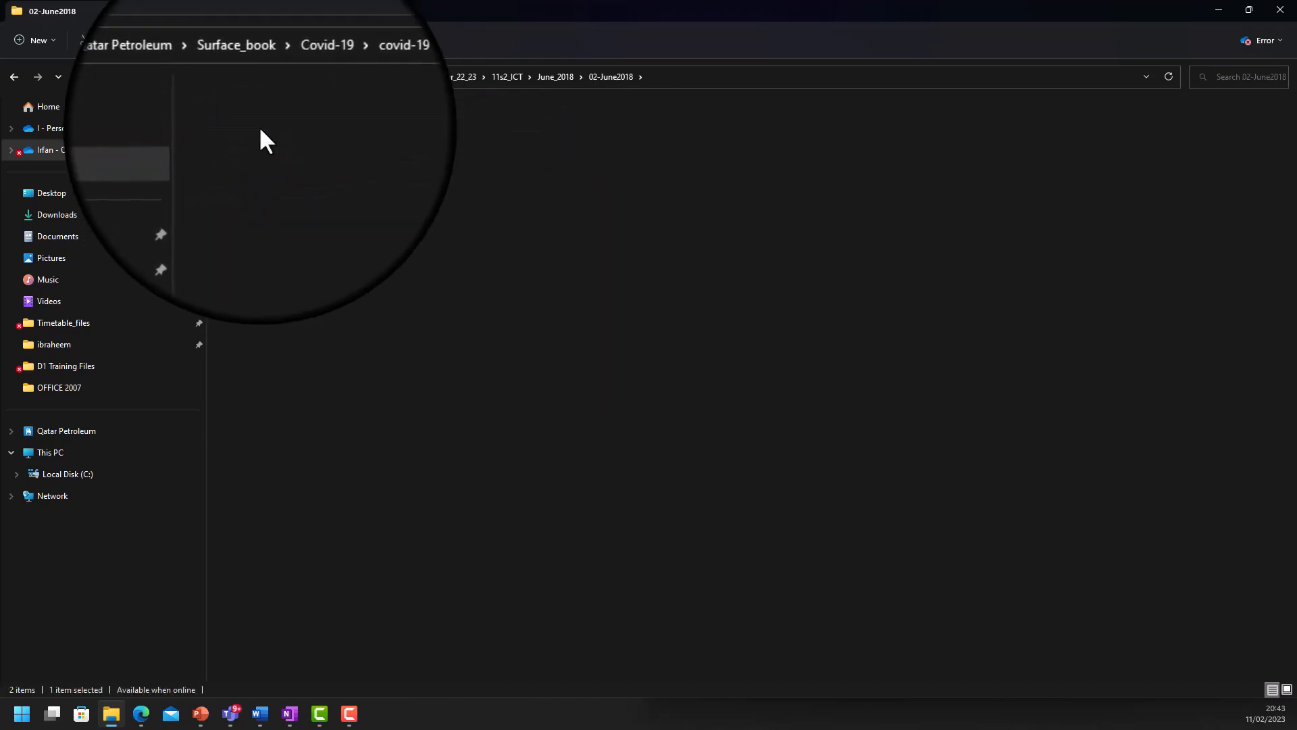
left_click(258, 125)
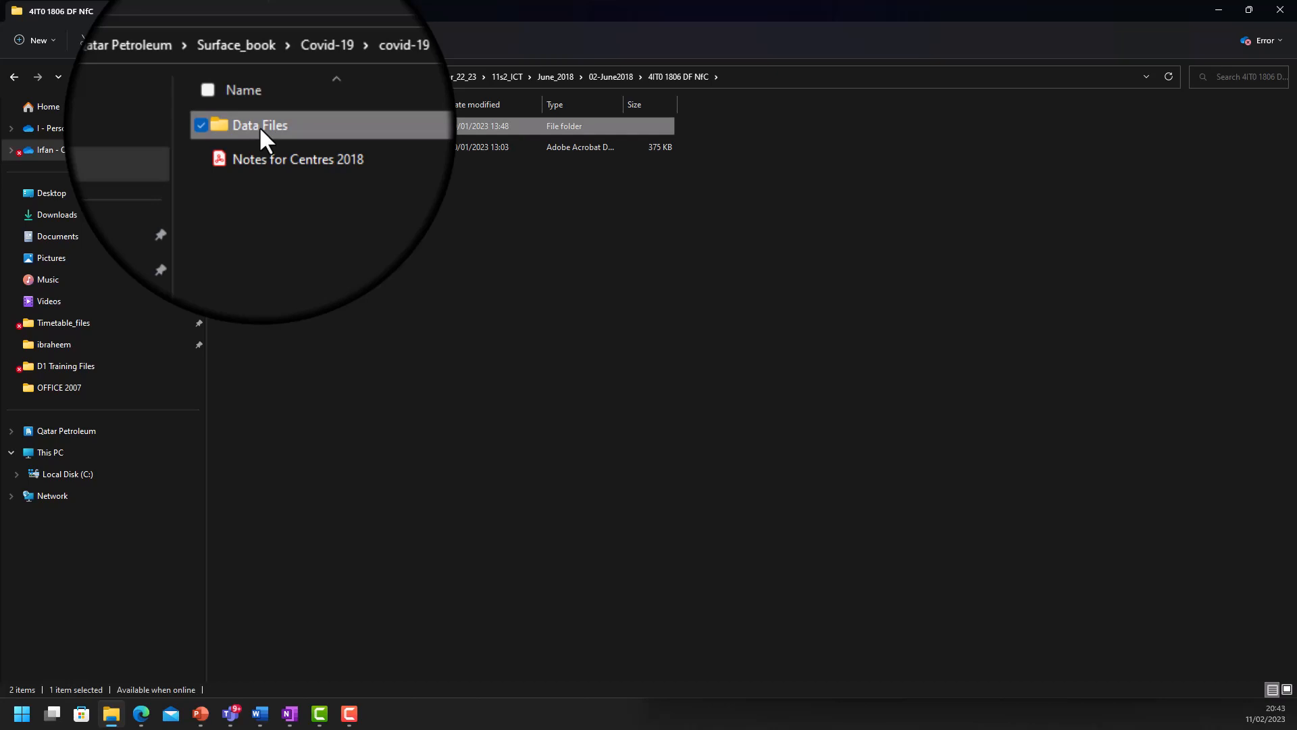
double_click(259, 126)
left_click(259, 173)
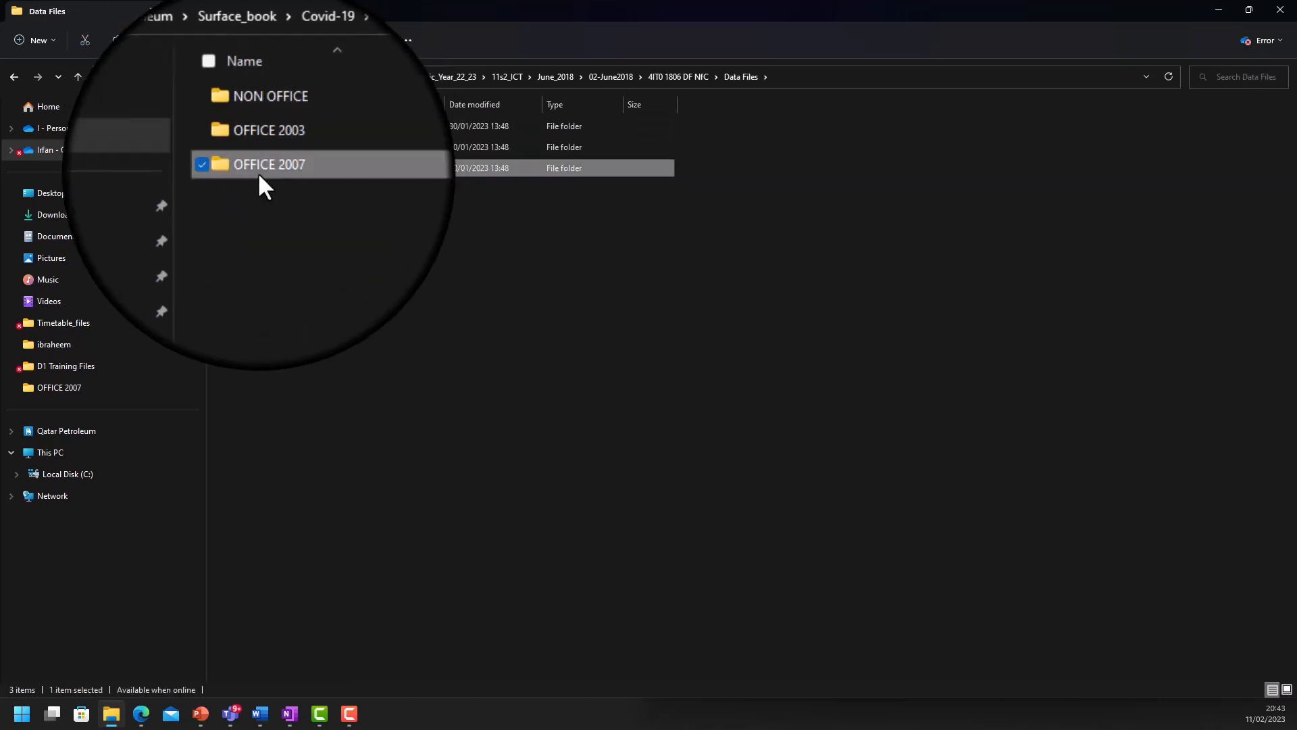
double_click(258, 169)
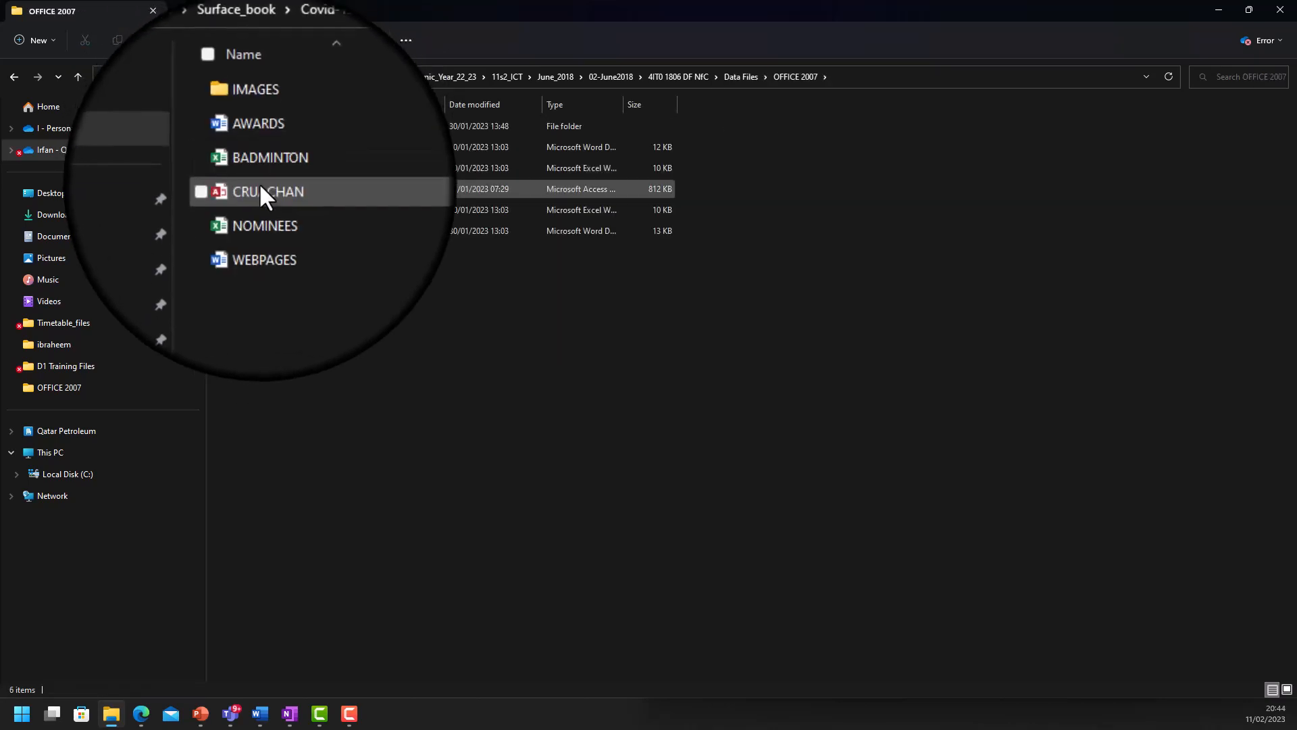
left_click(269, 210)
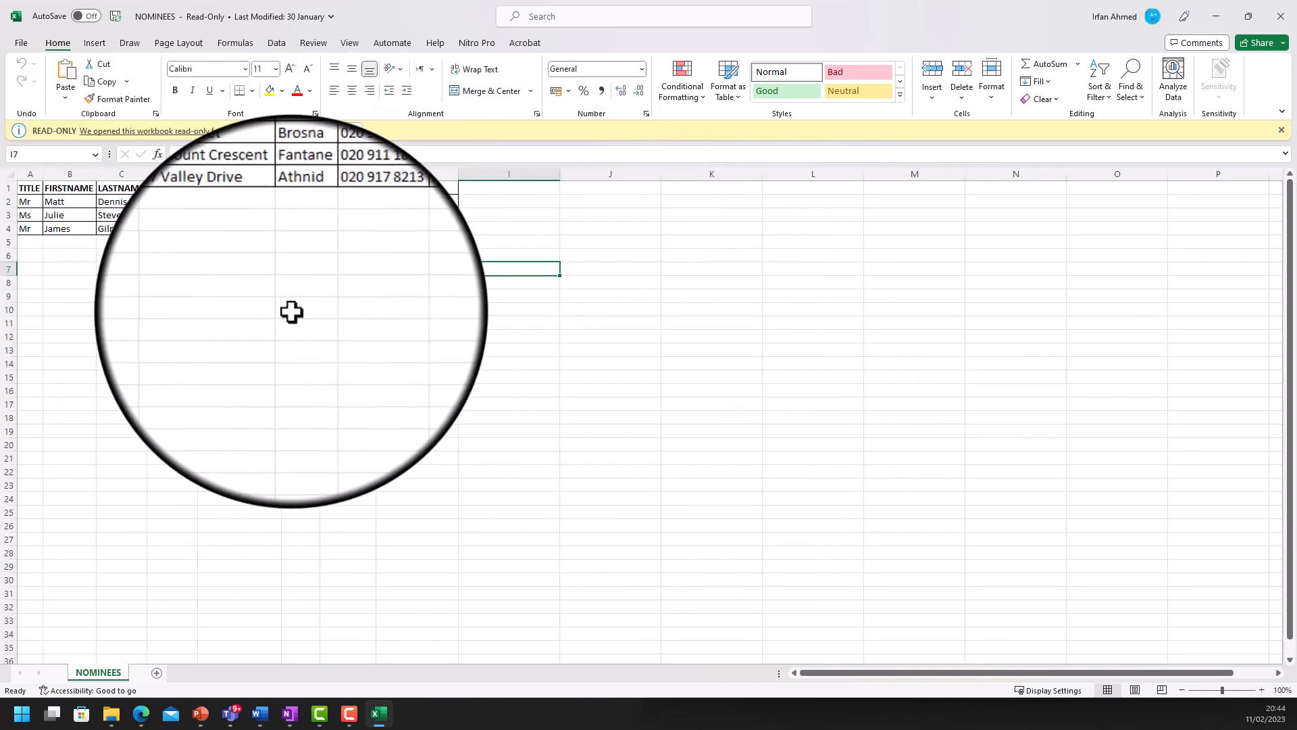
- Check the heading row and the three nominee records in A2:H4, then close NOMINEES
left_click(5, 189)
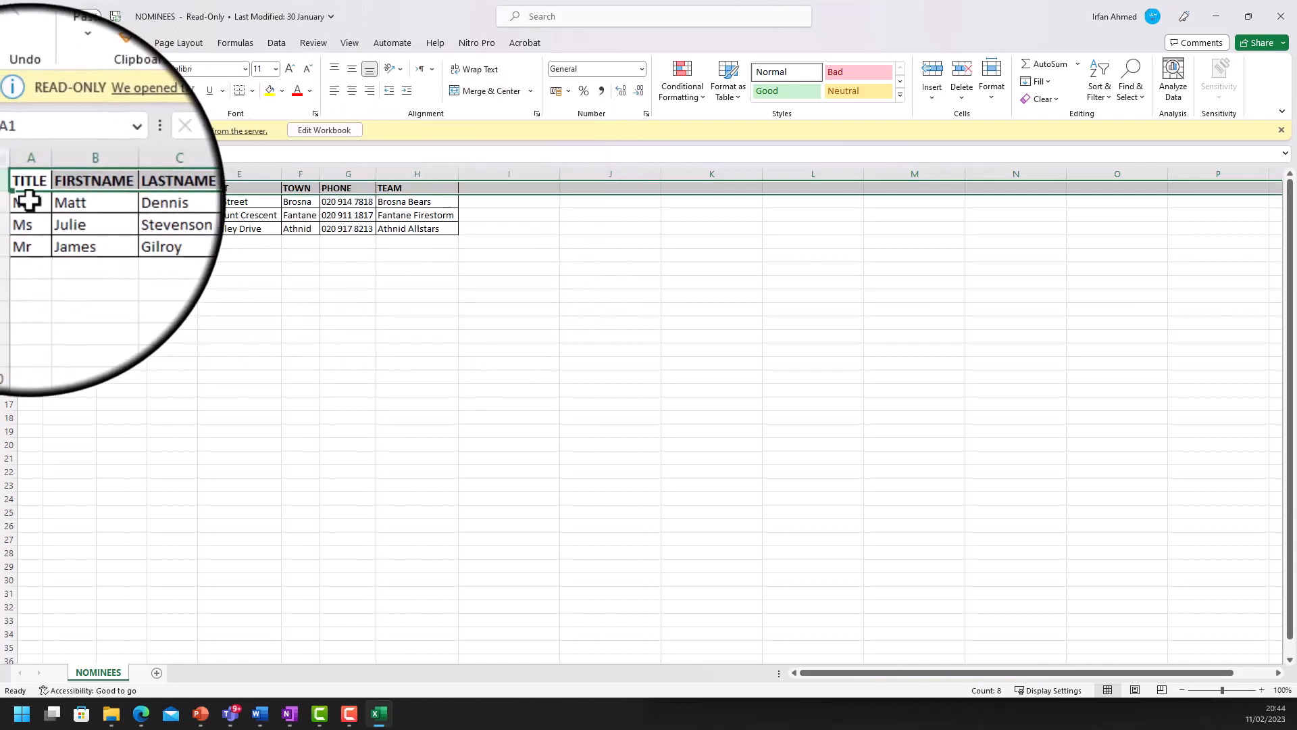
left_click_drag(29, 201, 435, 230)
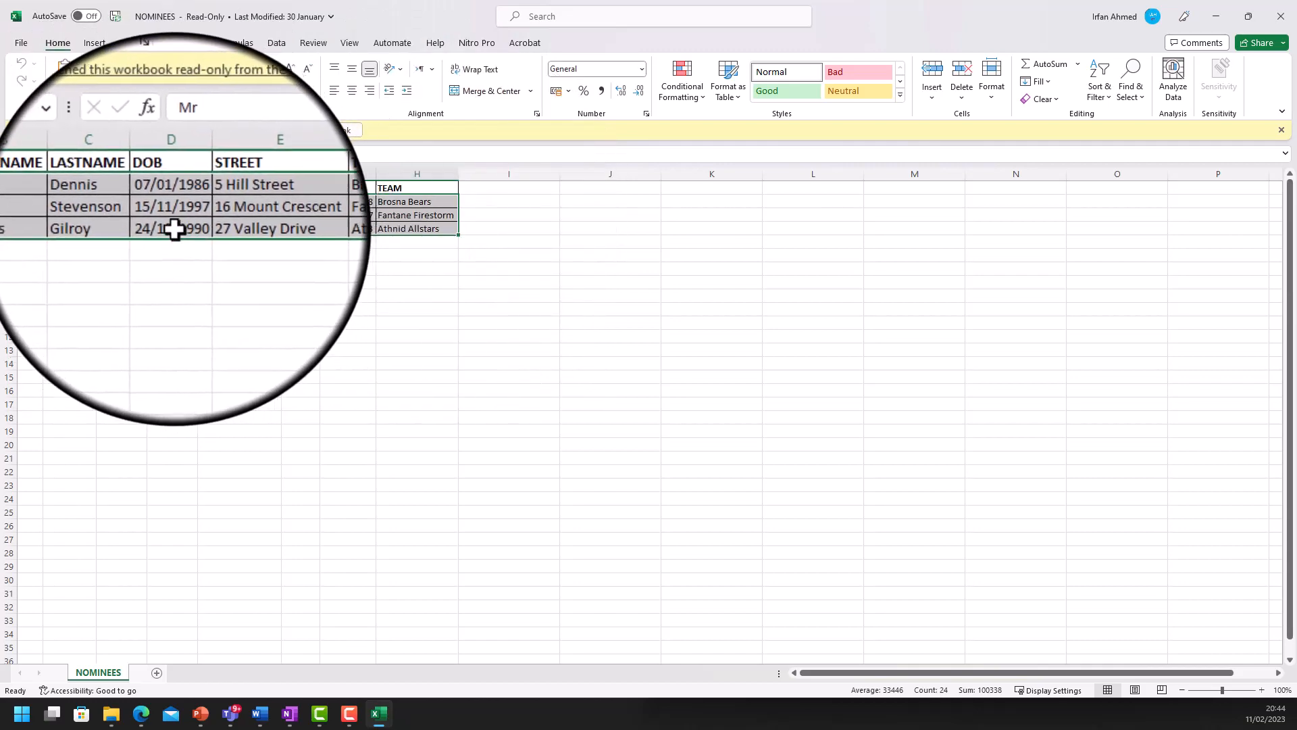
left_click(257, 266)
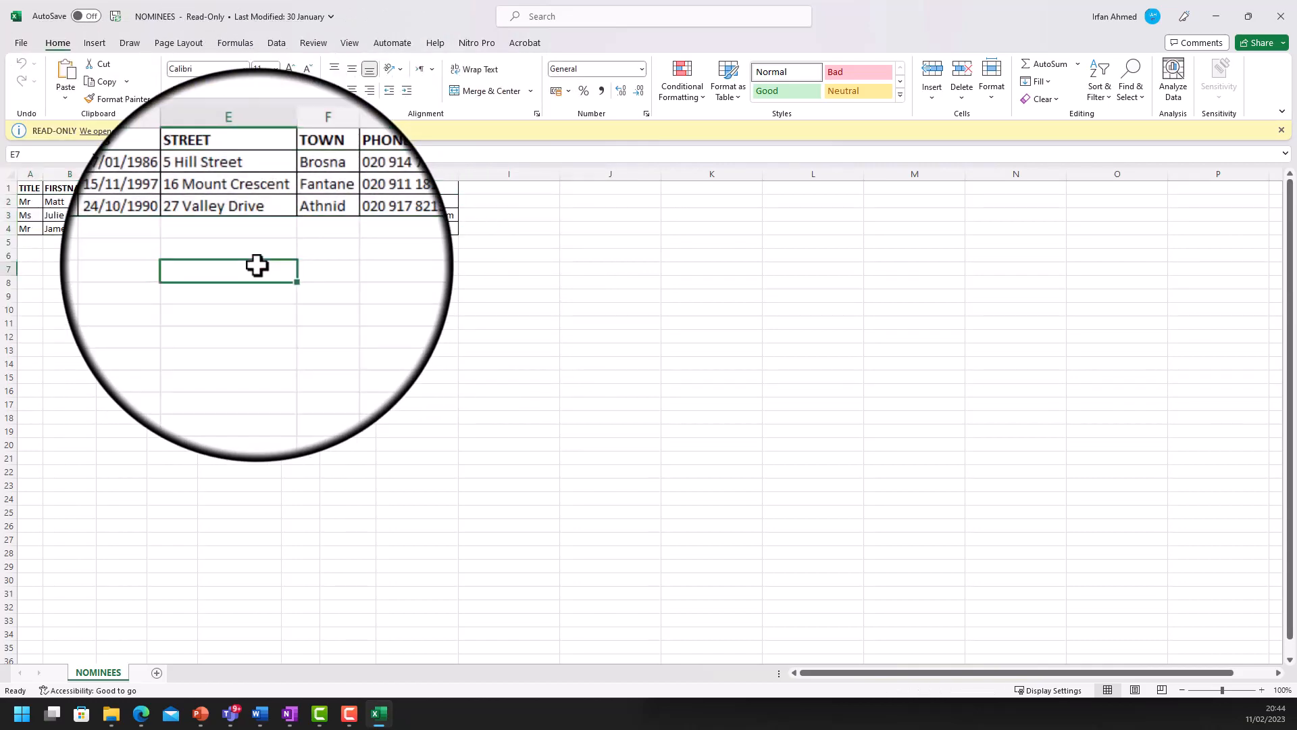
left_click(1281, 16)
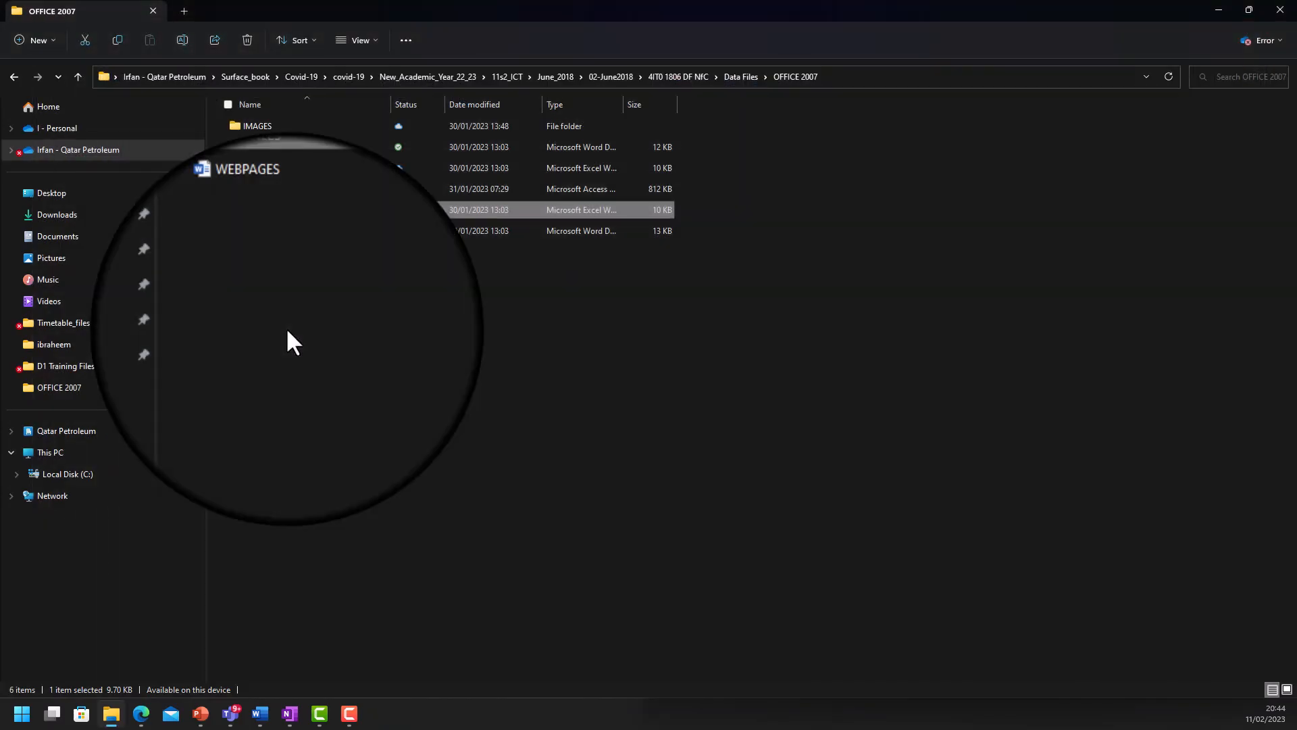
- Bring the Task_WP1_demo window forward and show the Start Mail Merge document types on Mailings
left_click(262, 718)
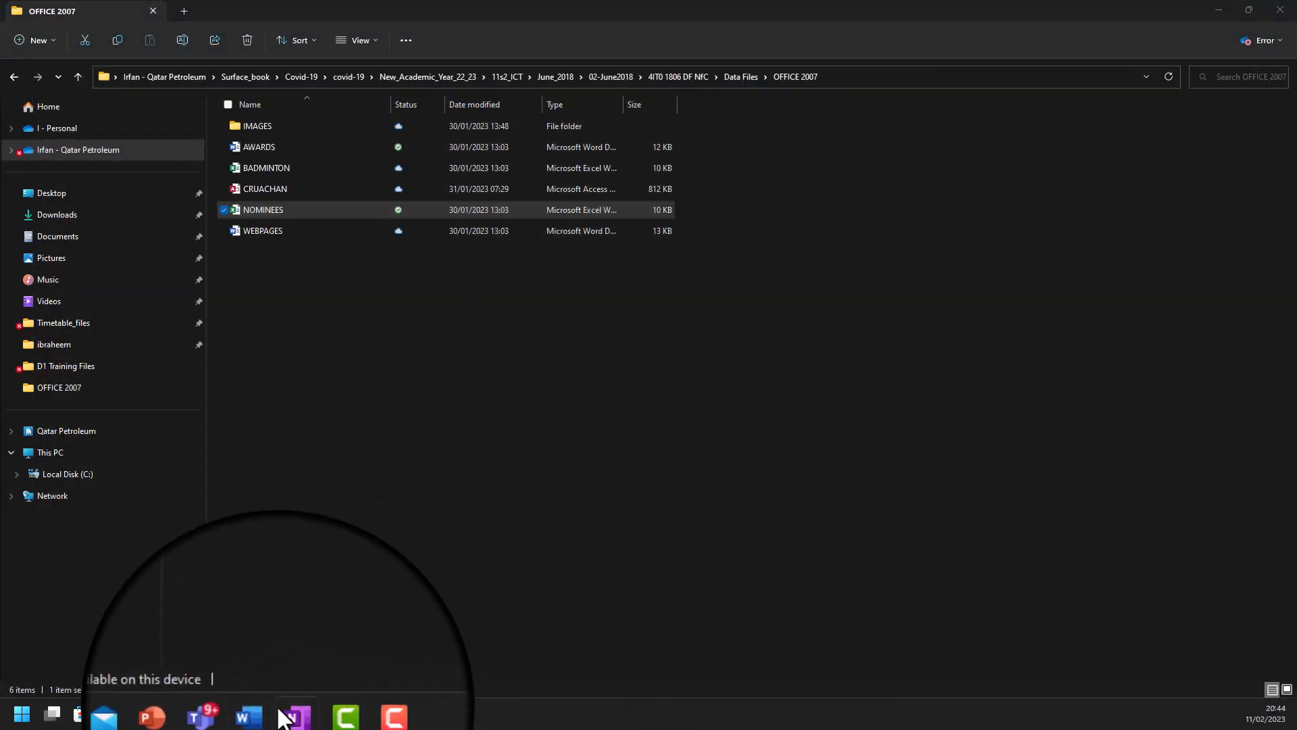
mouse_move(264, 714)
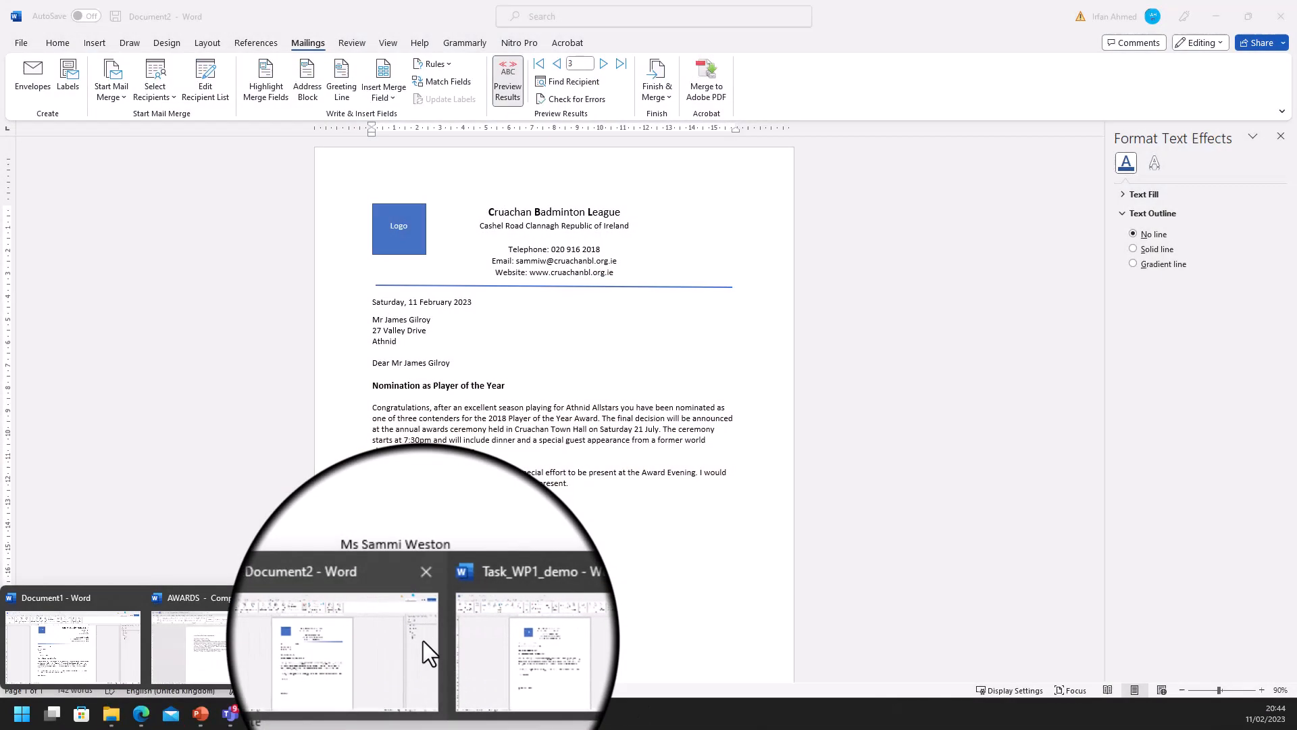
left_click(500, 634)
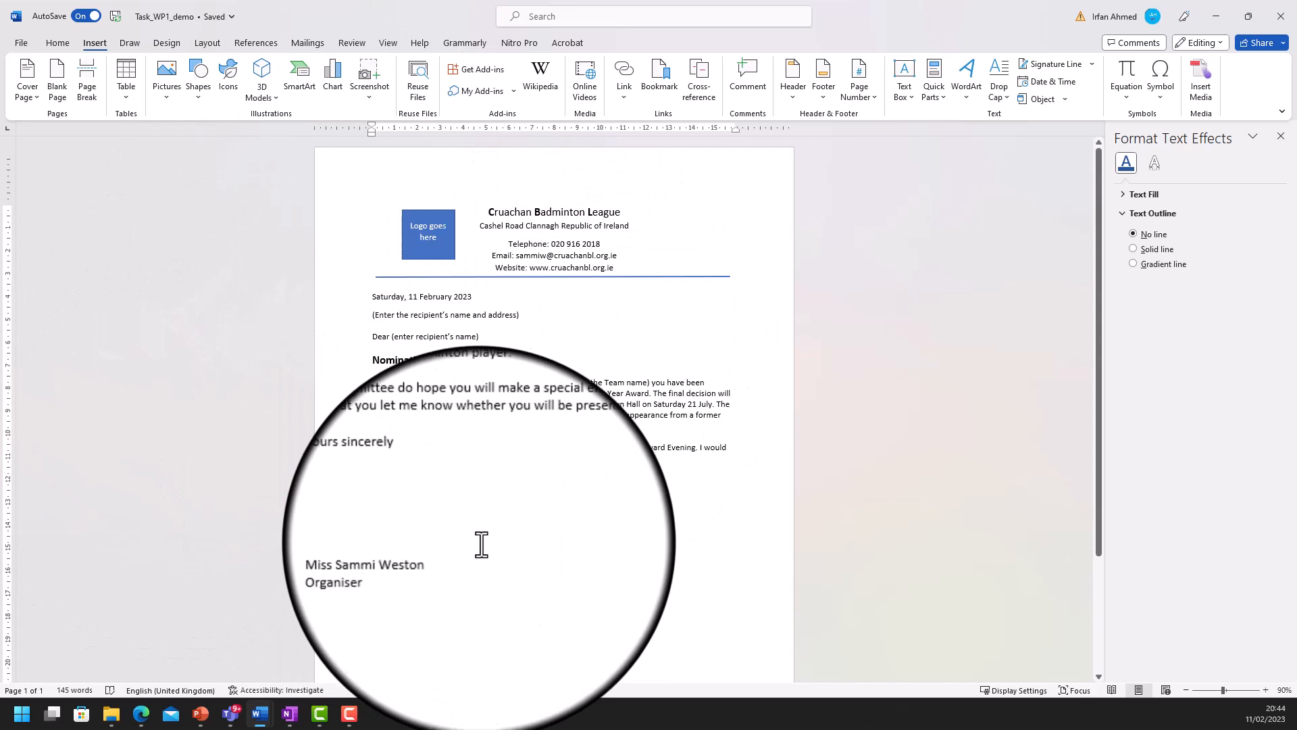
left_click(308, 43)
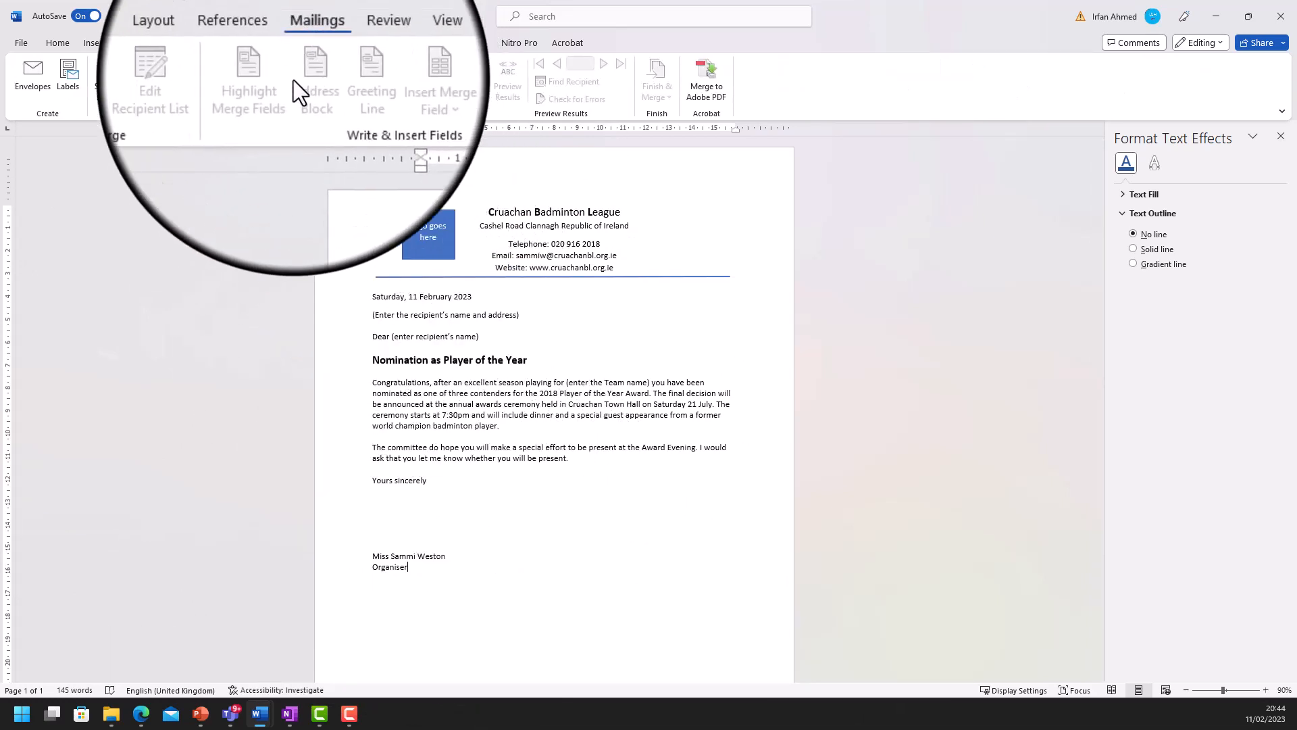
left_click(119, 97)
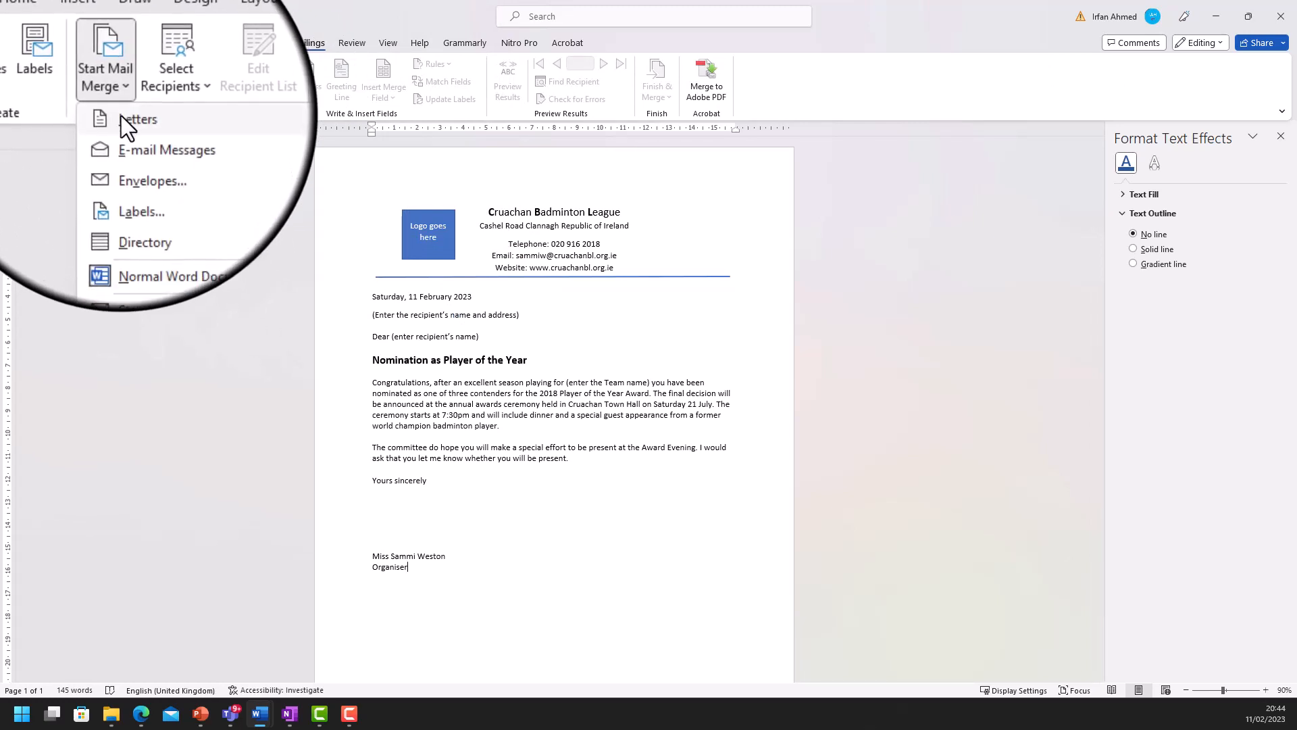
- Make the document a Letters merge using the NOMINEES$ sheet from OFFICE 2007 as recipients
left_click(120, 122)
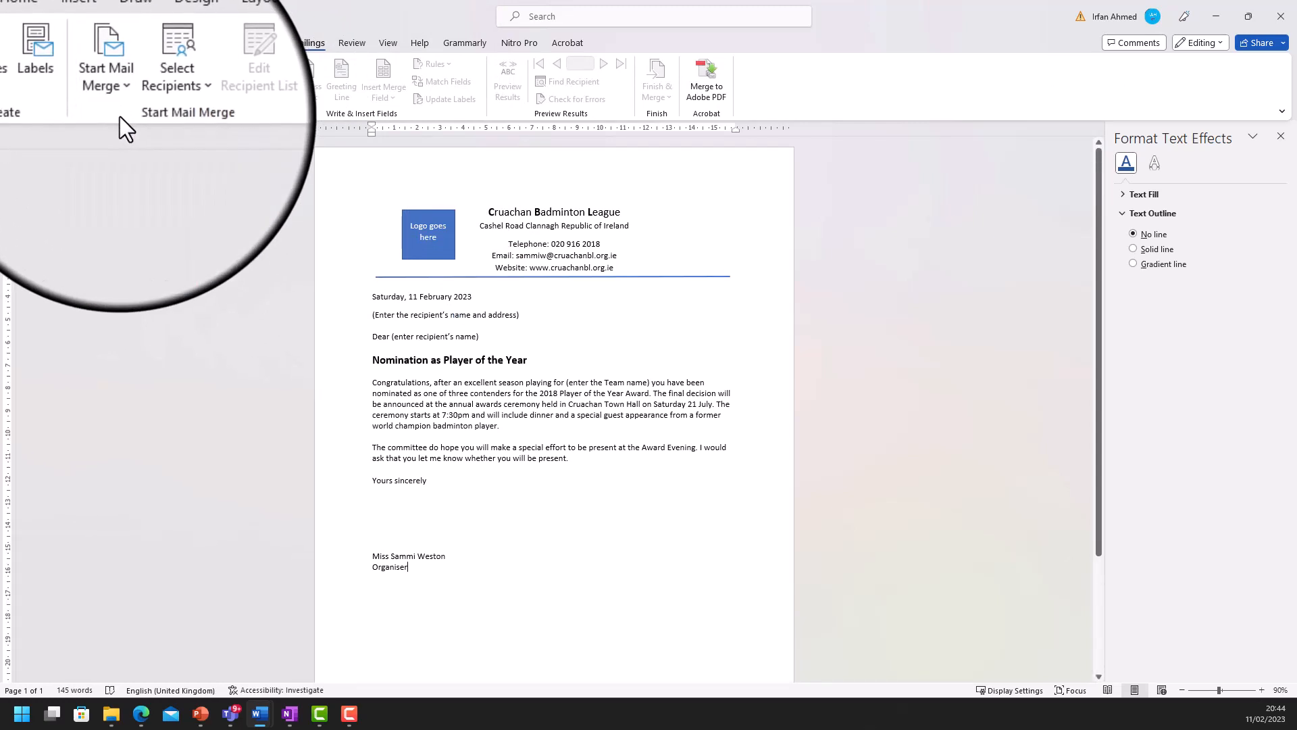
left_click(173, 96)
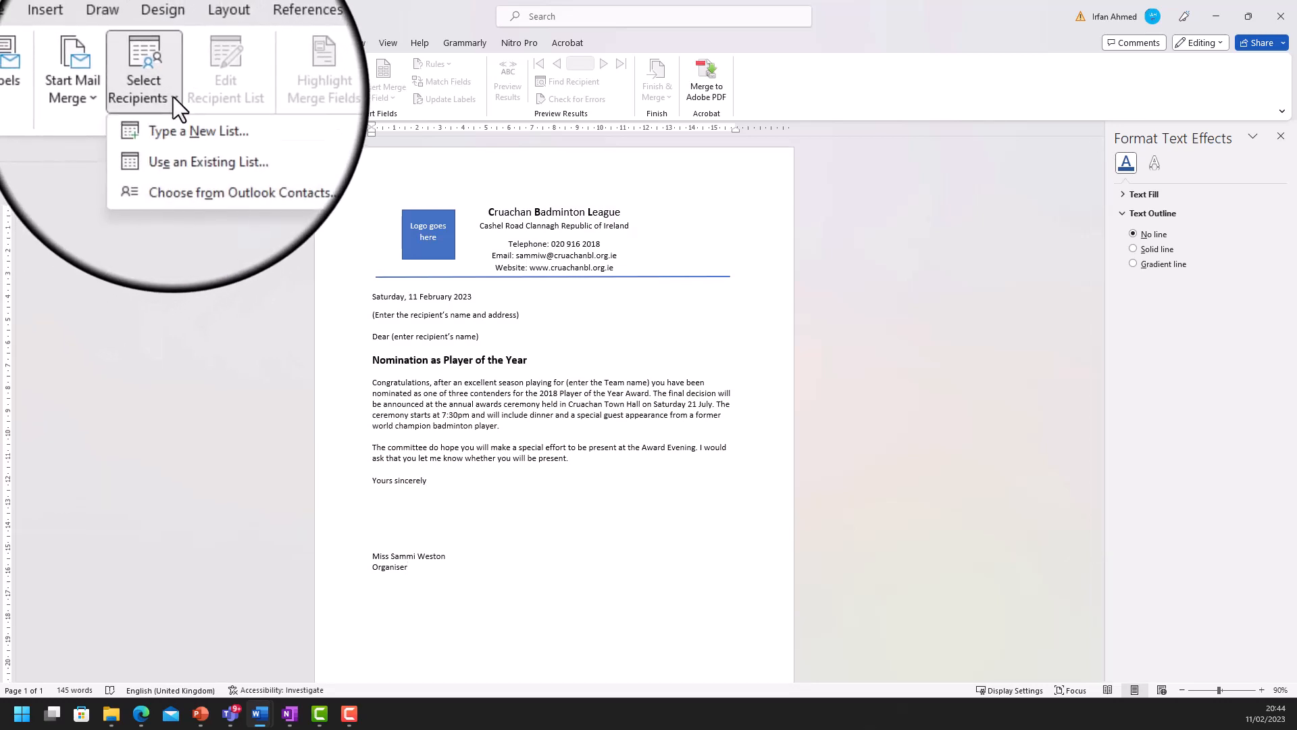
left_click(233, 140)
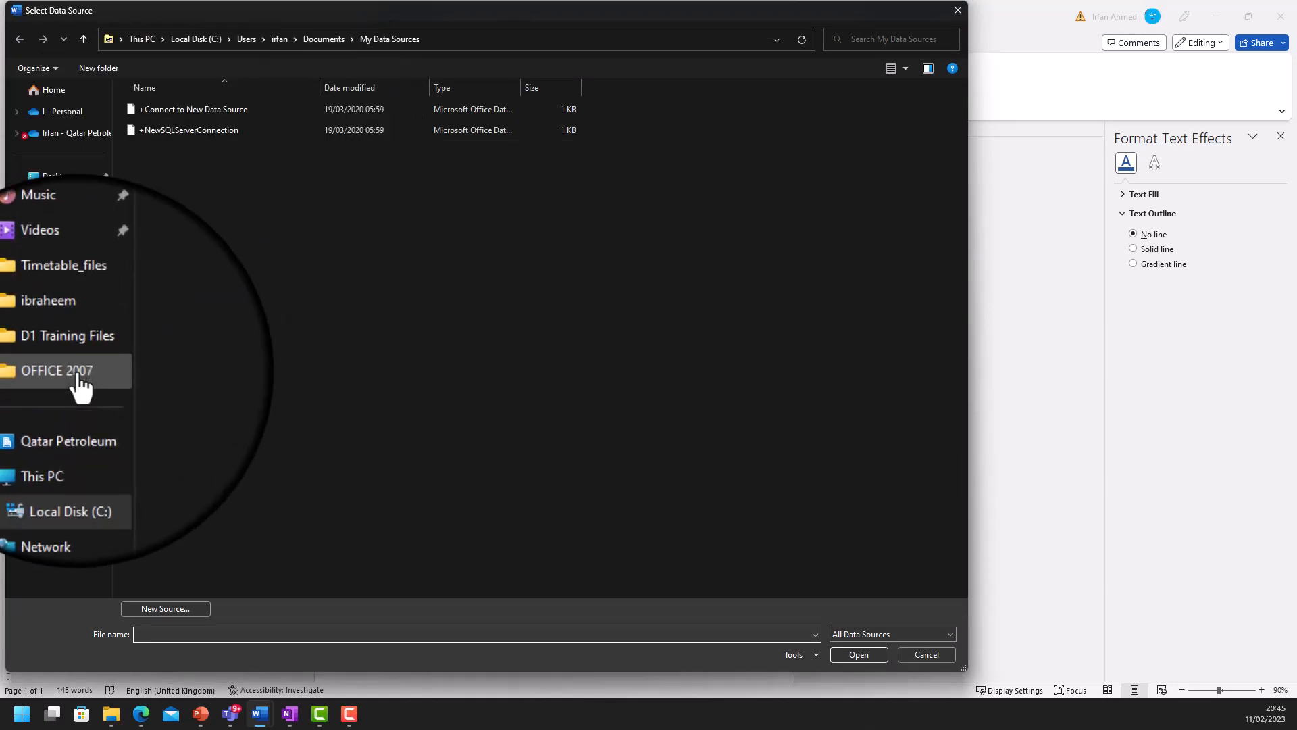
left_click(74, 373)
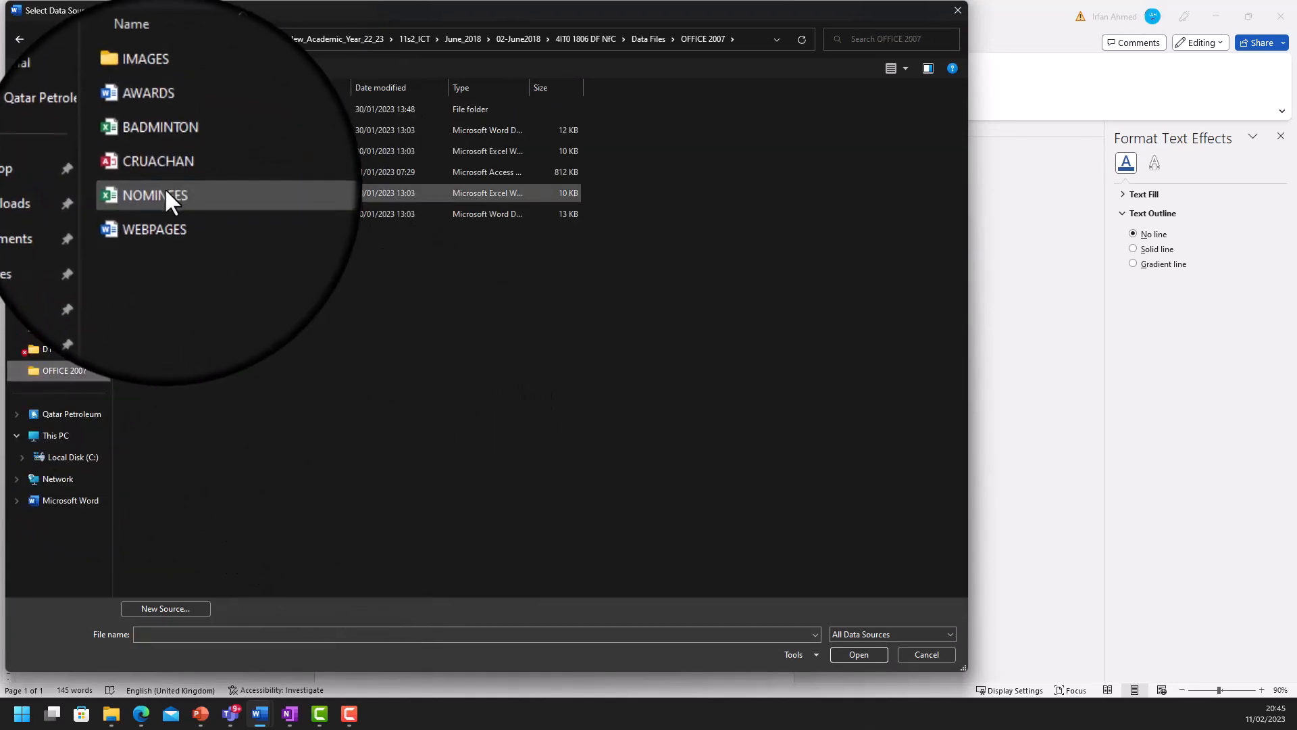
left_click(165, 188)
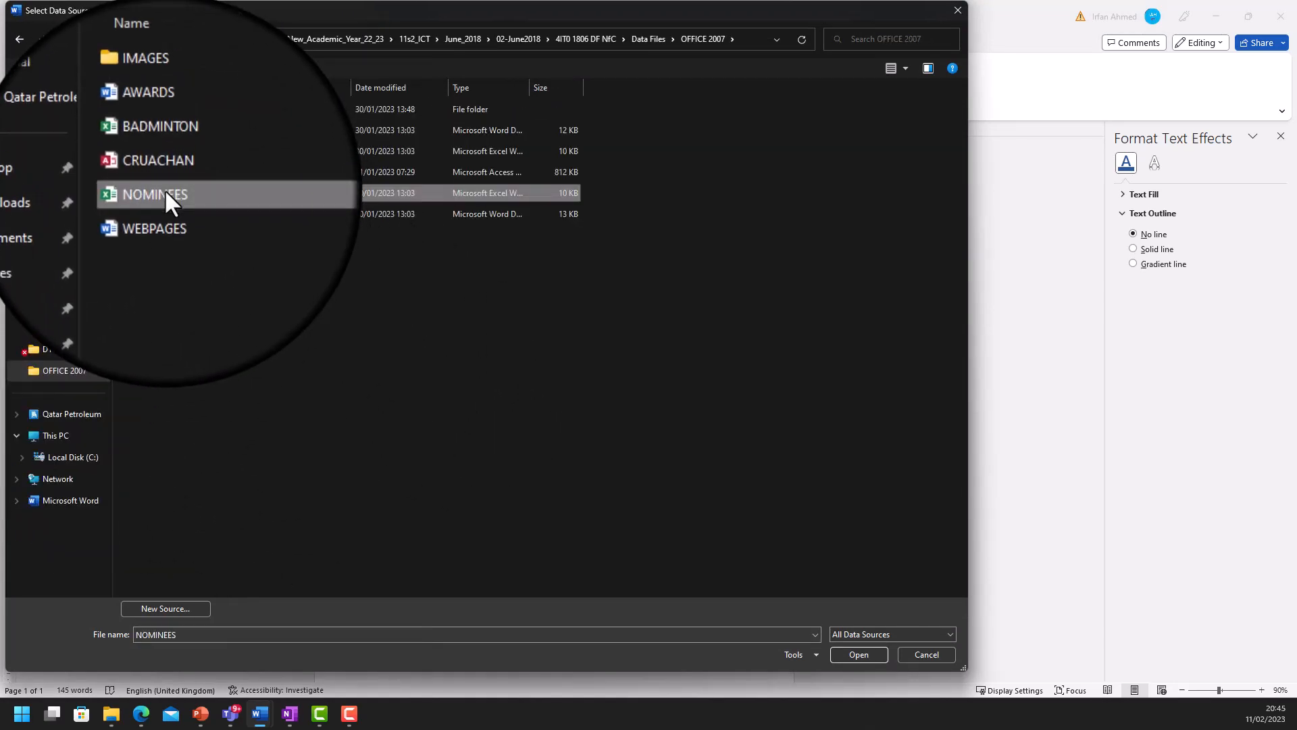
left_click(860, 648)
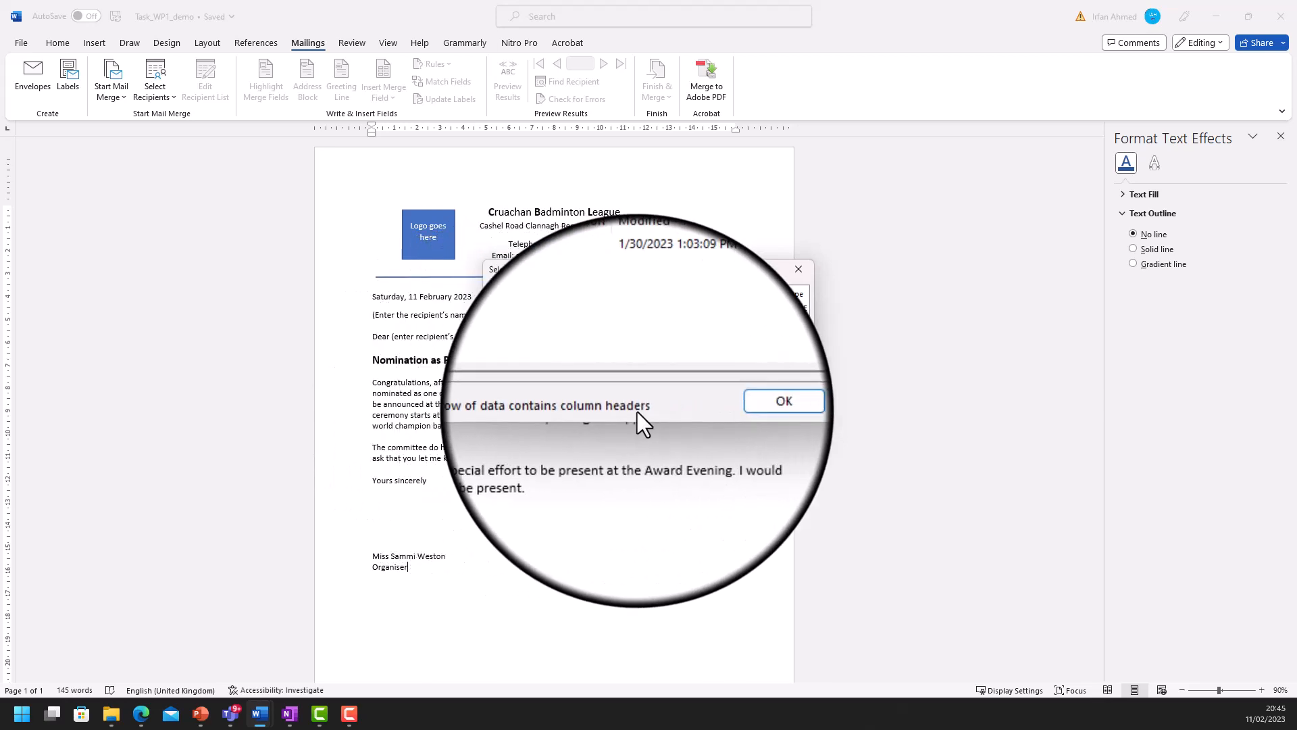
left_click(720, 409)
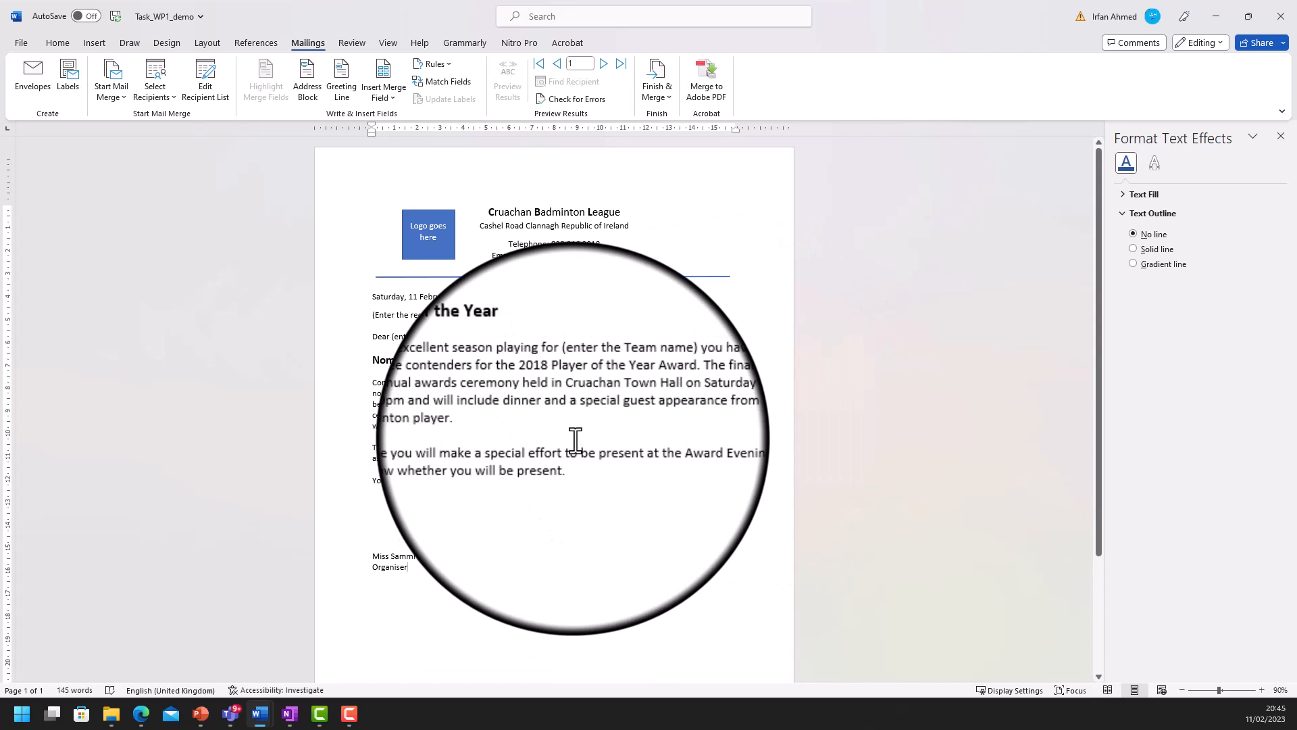
- Delete the '(Enter the recipient's name and address)' placeholder, leaving a blank line under the date
left_click_drag(373, 315, 530, 312)
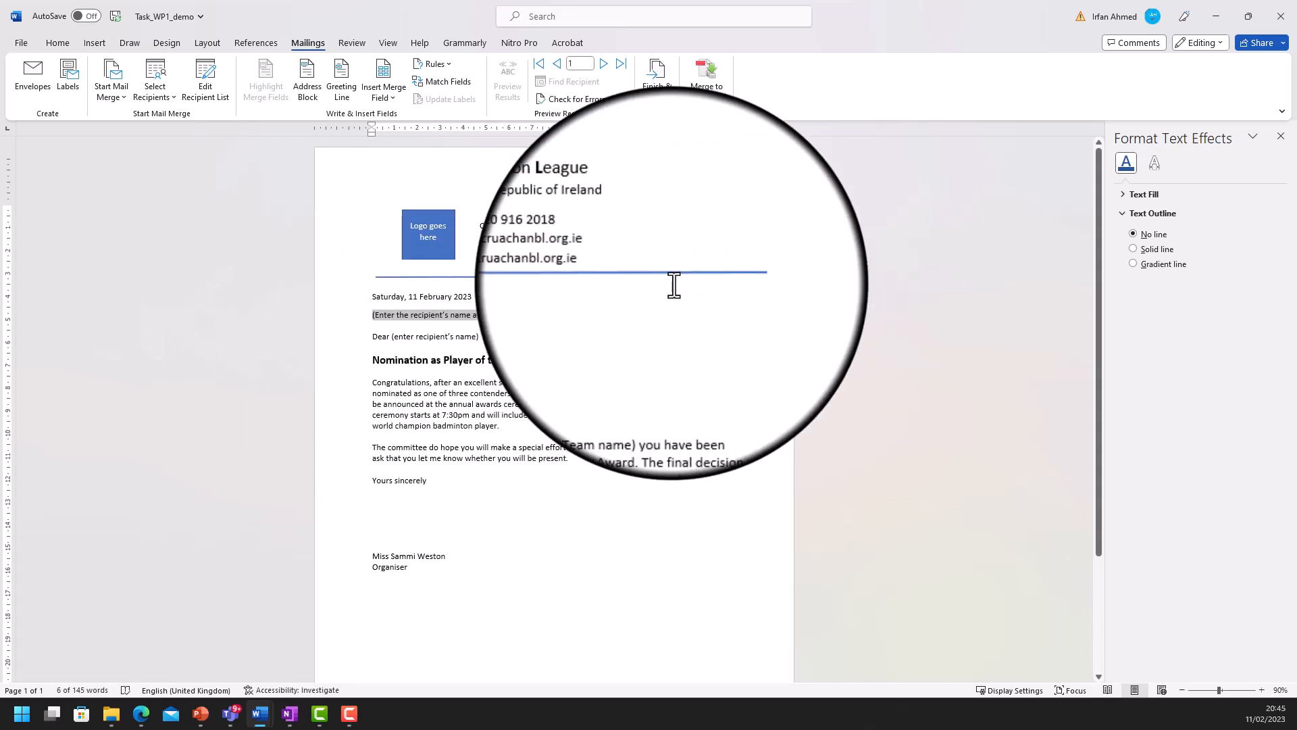
key("Delete")
key("Return")
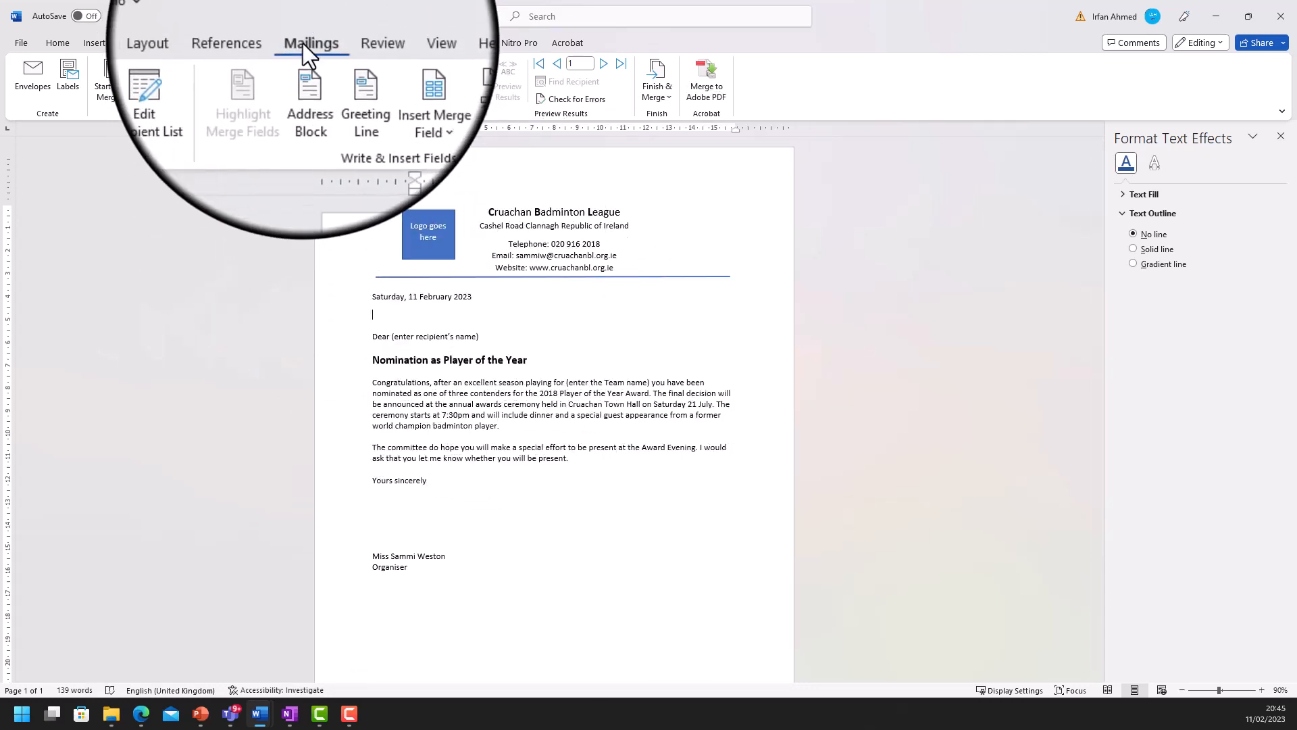
- Insert the «TITLE» «FIRSTNAME» «LASTNAME» merge fields as the address name line
left_click(390, 100)
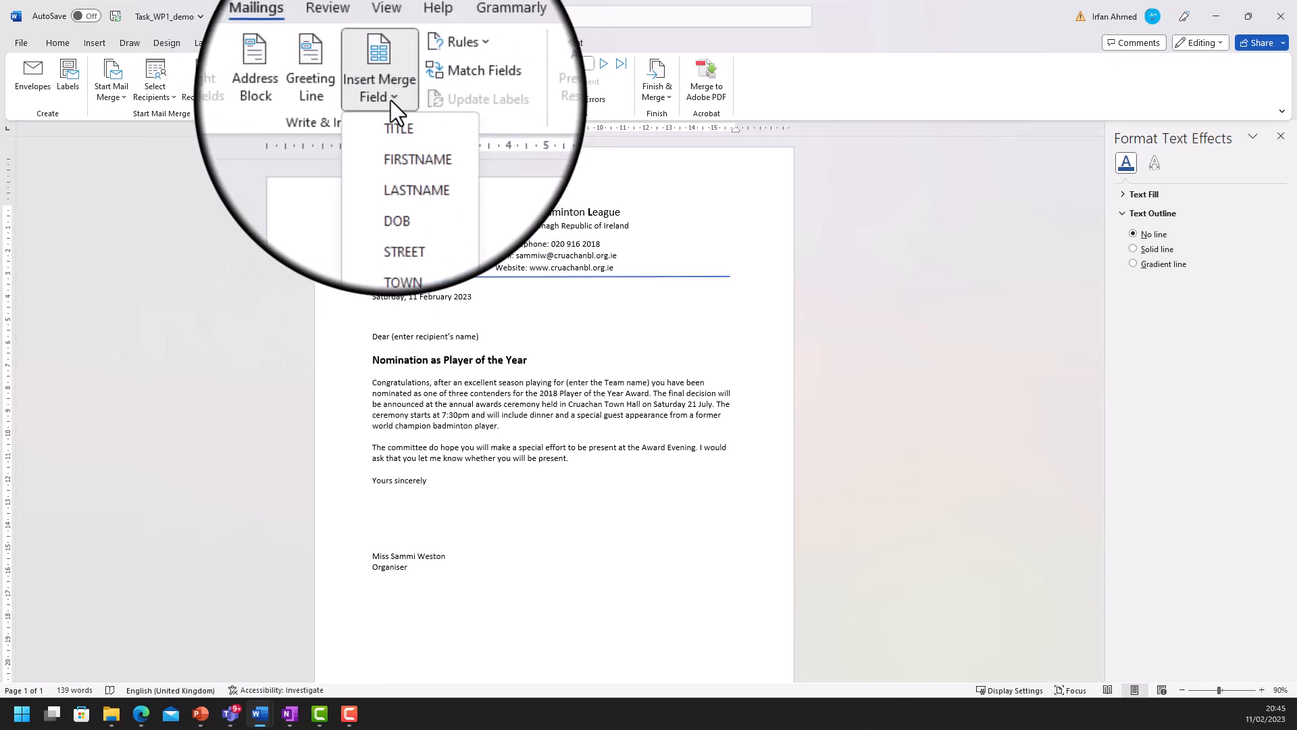
left_click(397, 127)
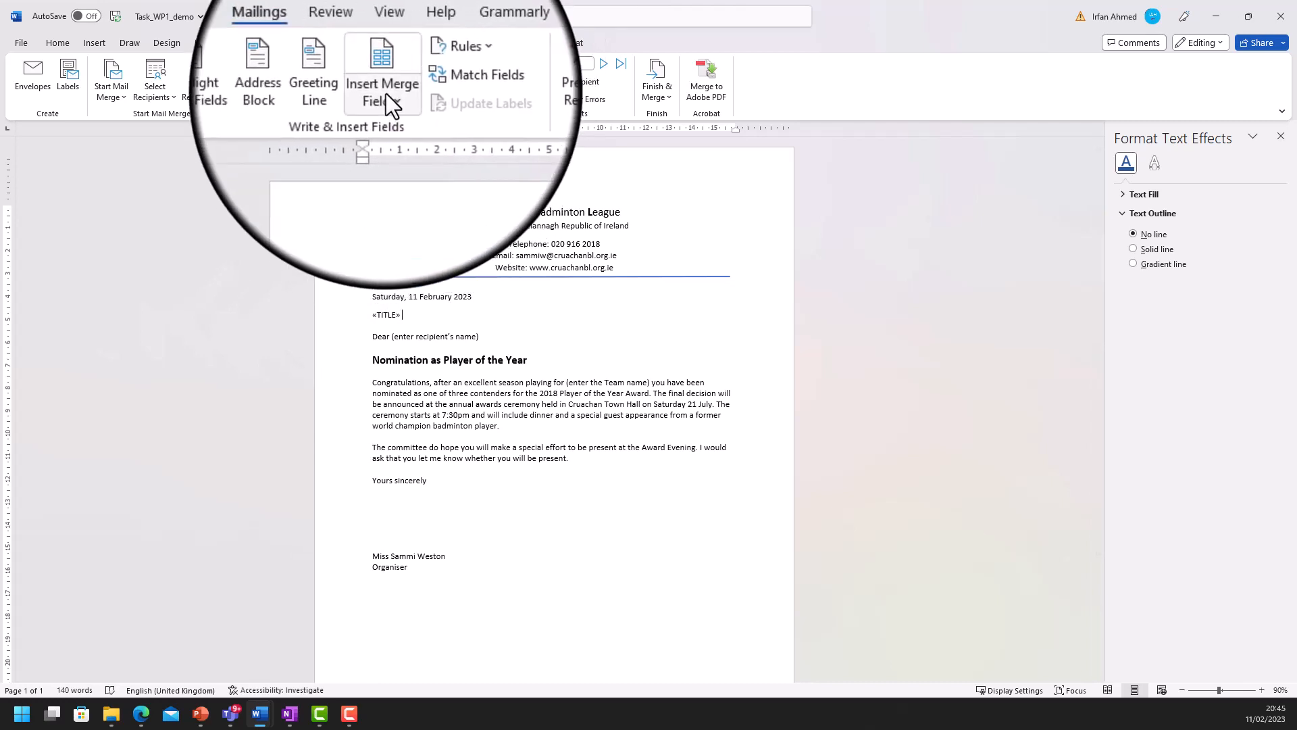
left_click(391, 96)
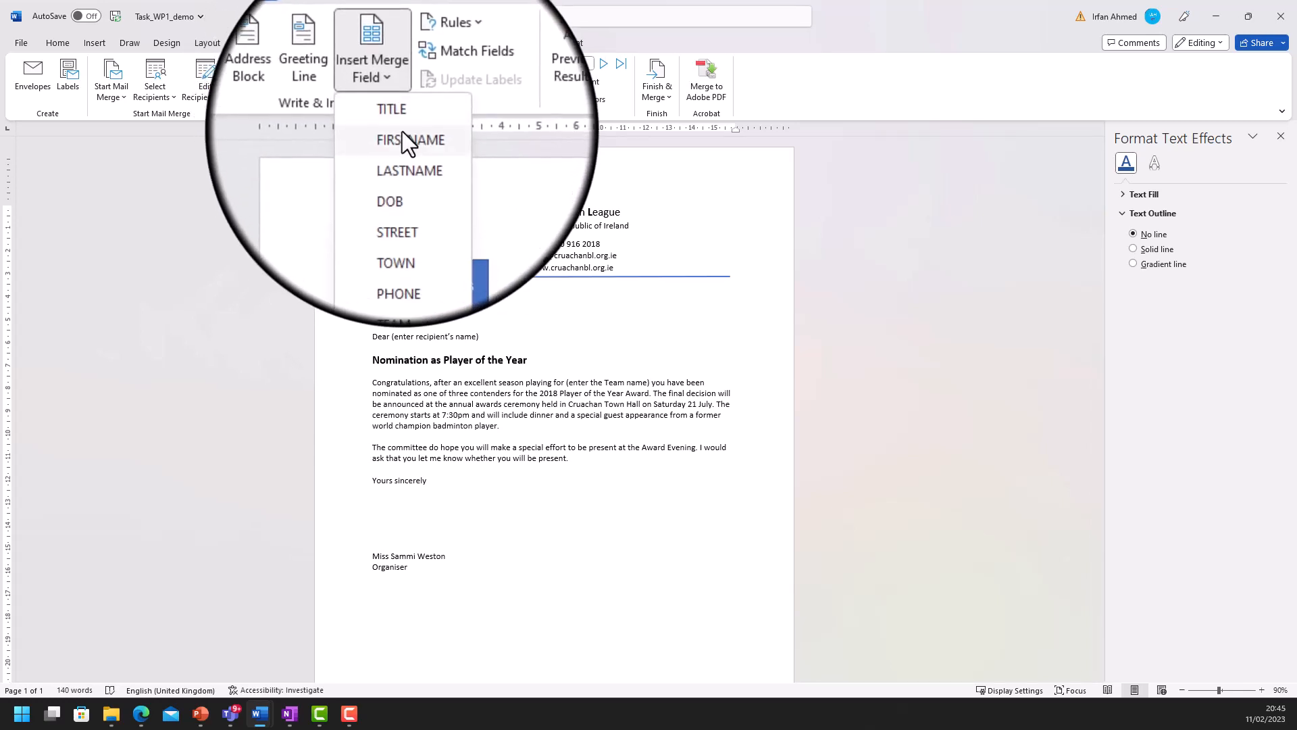
left_click(402, 137)
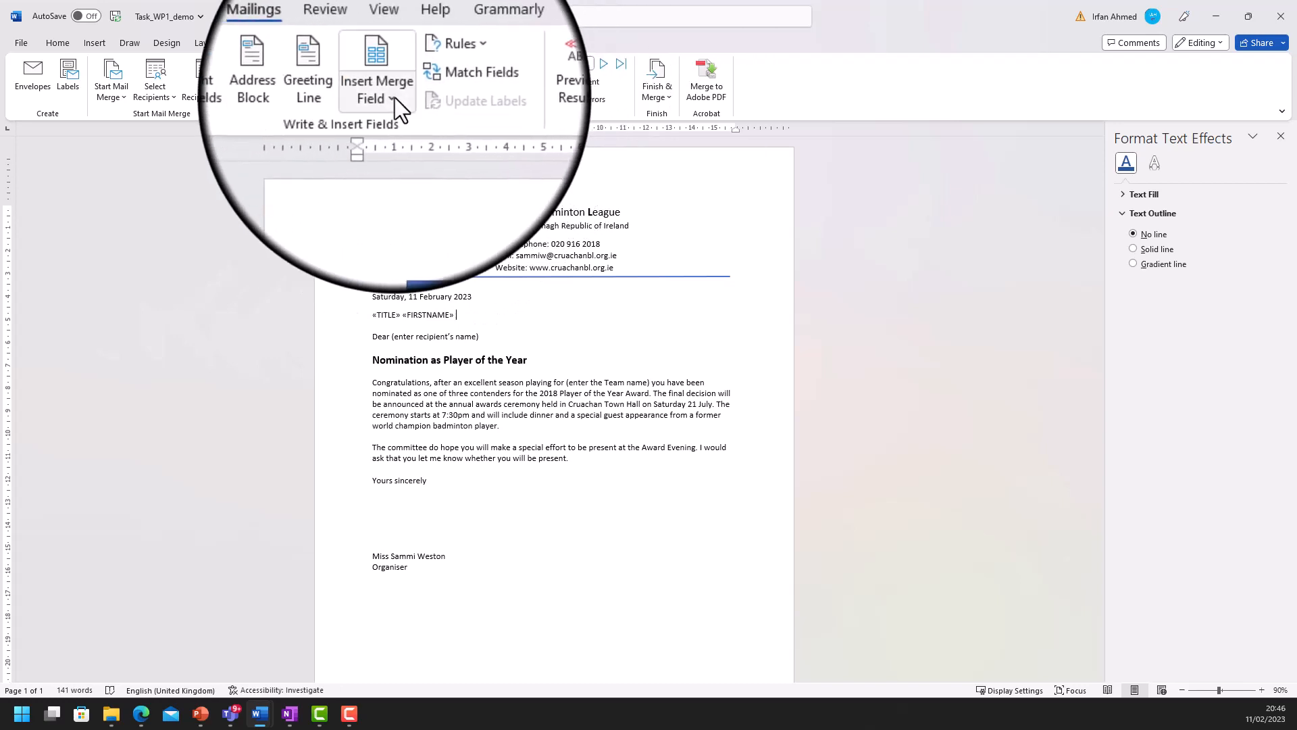
left_click(395, 97)
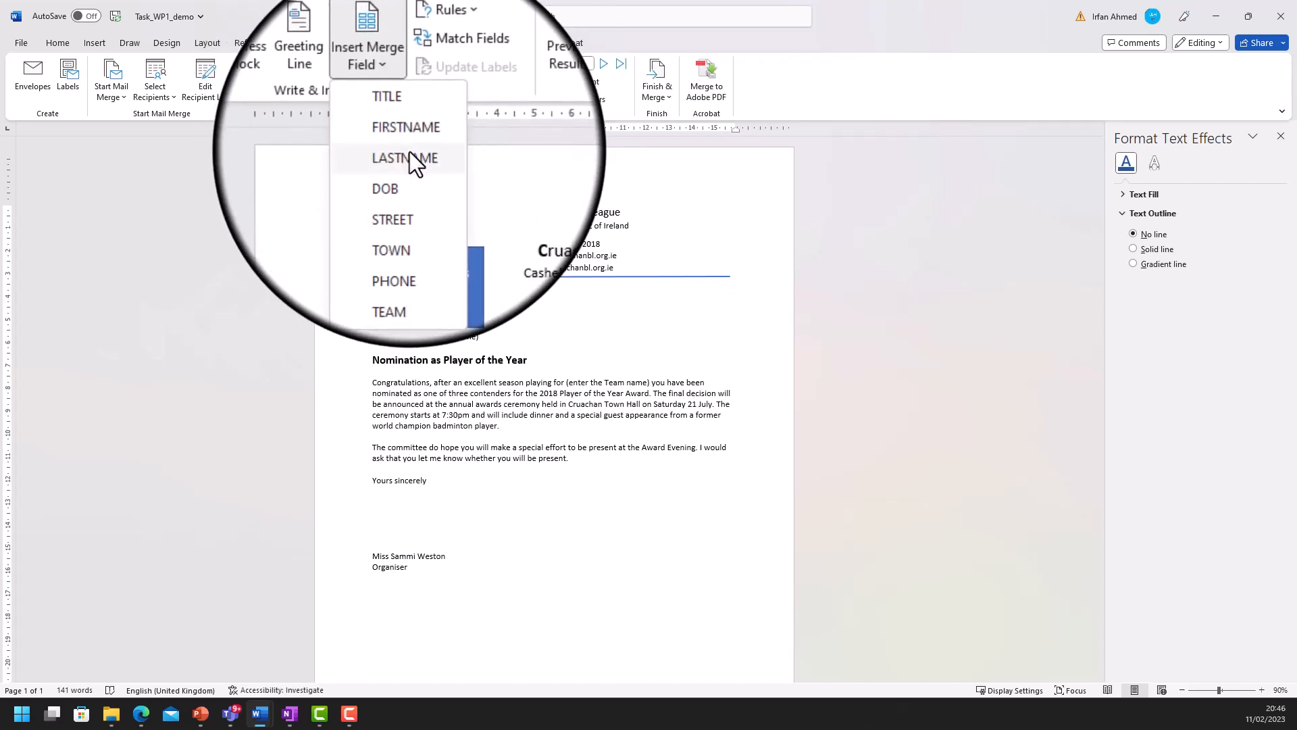
left_click(405, 158)
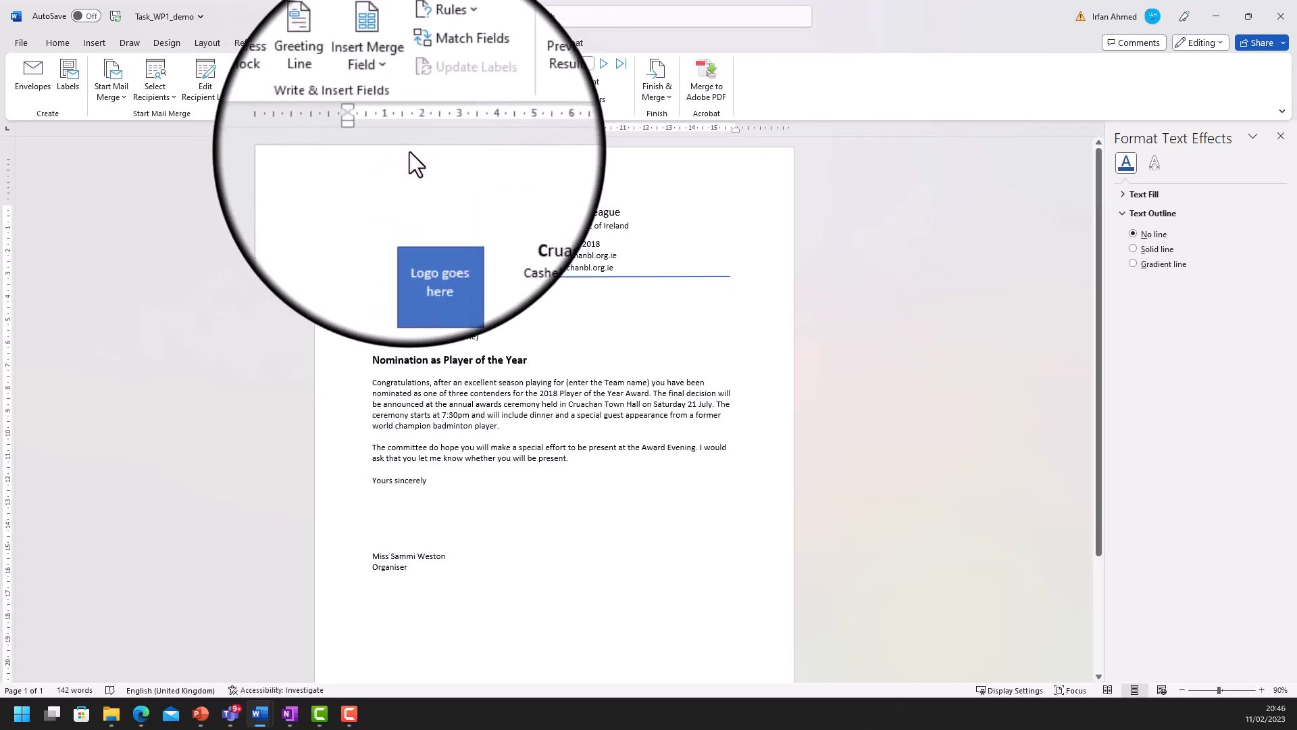
- Add «STREET» and «TOWN» merge fields on their own lines below the name
key("Return")
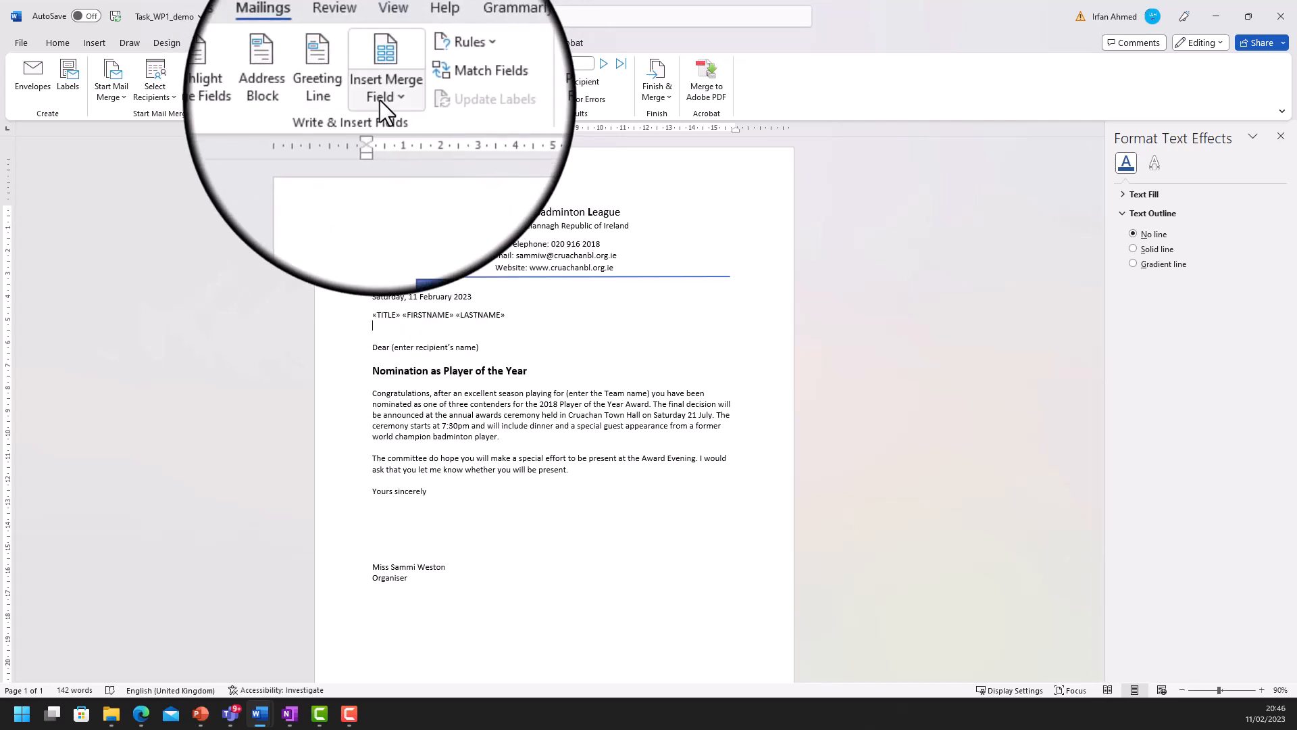
left_click(400, 99)
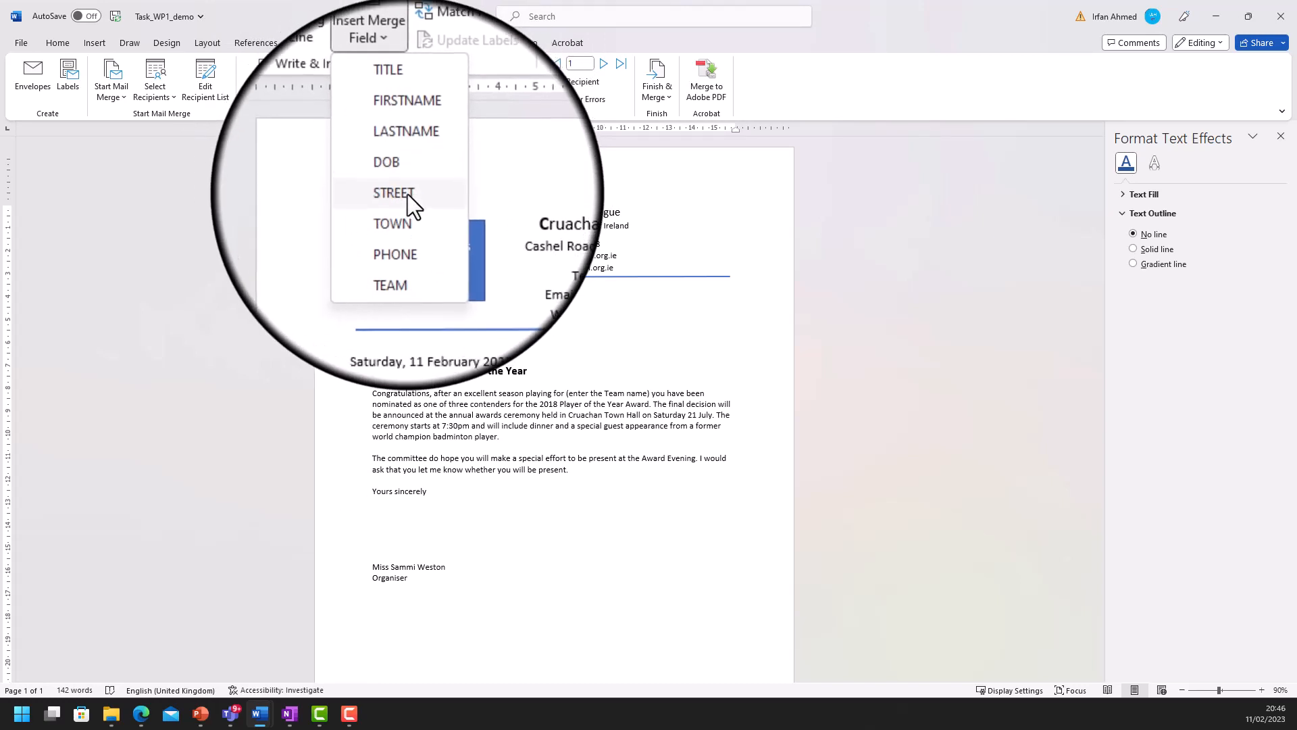
left_click(407, 193)
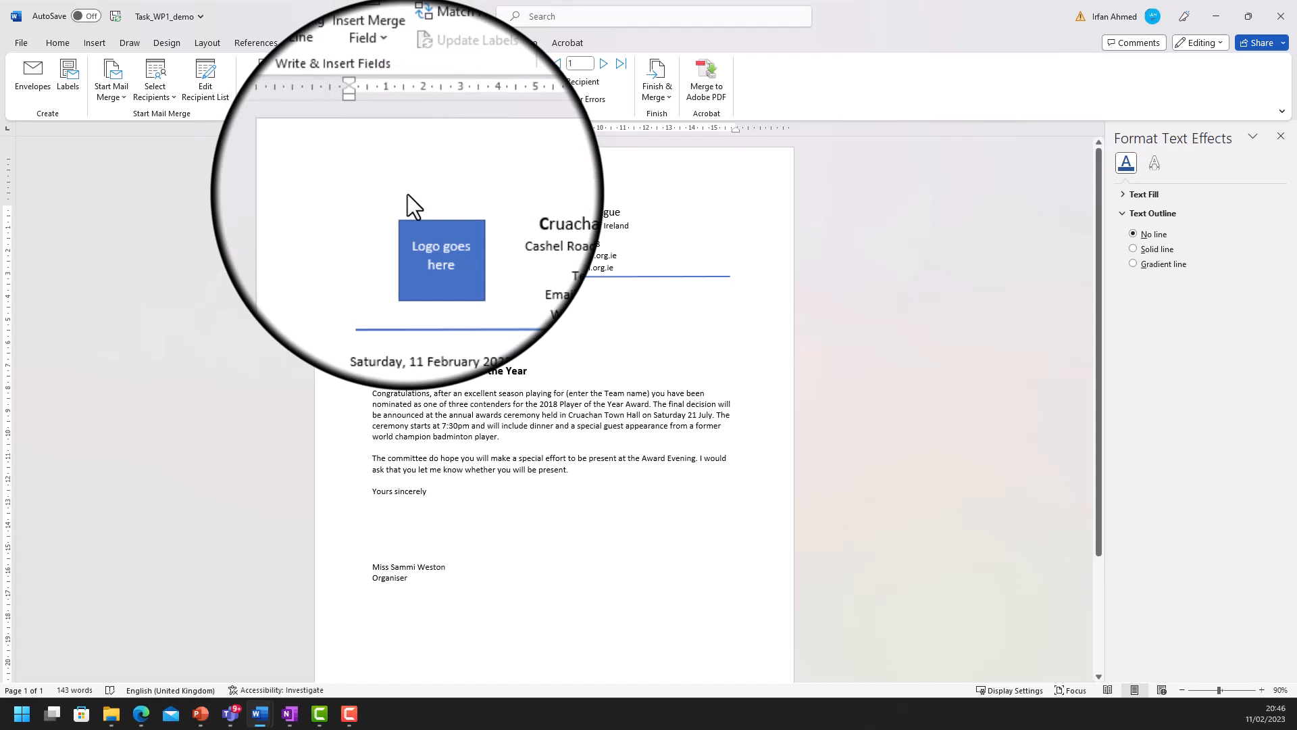
key("Return")
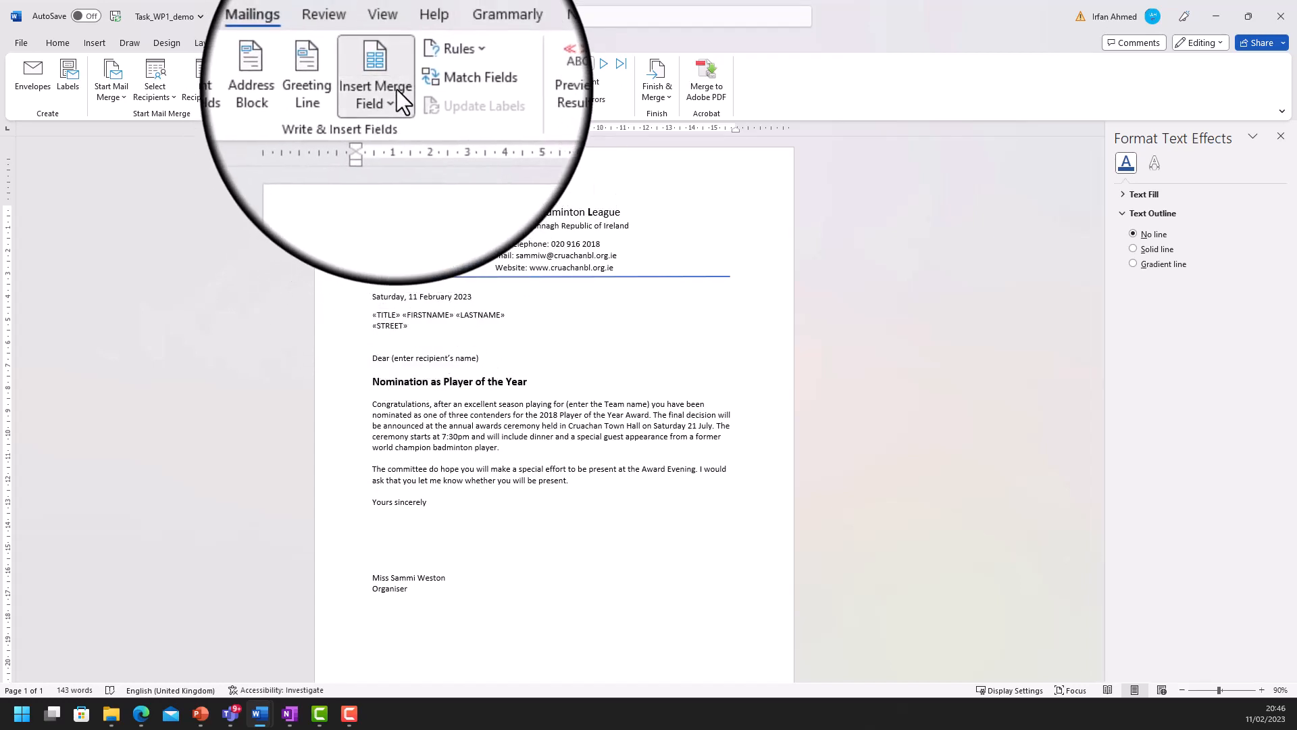
left_click(390, 95)
left_click(423, 210)
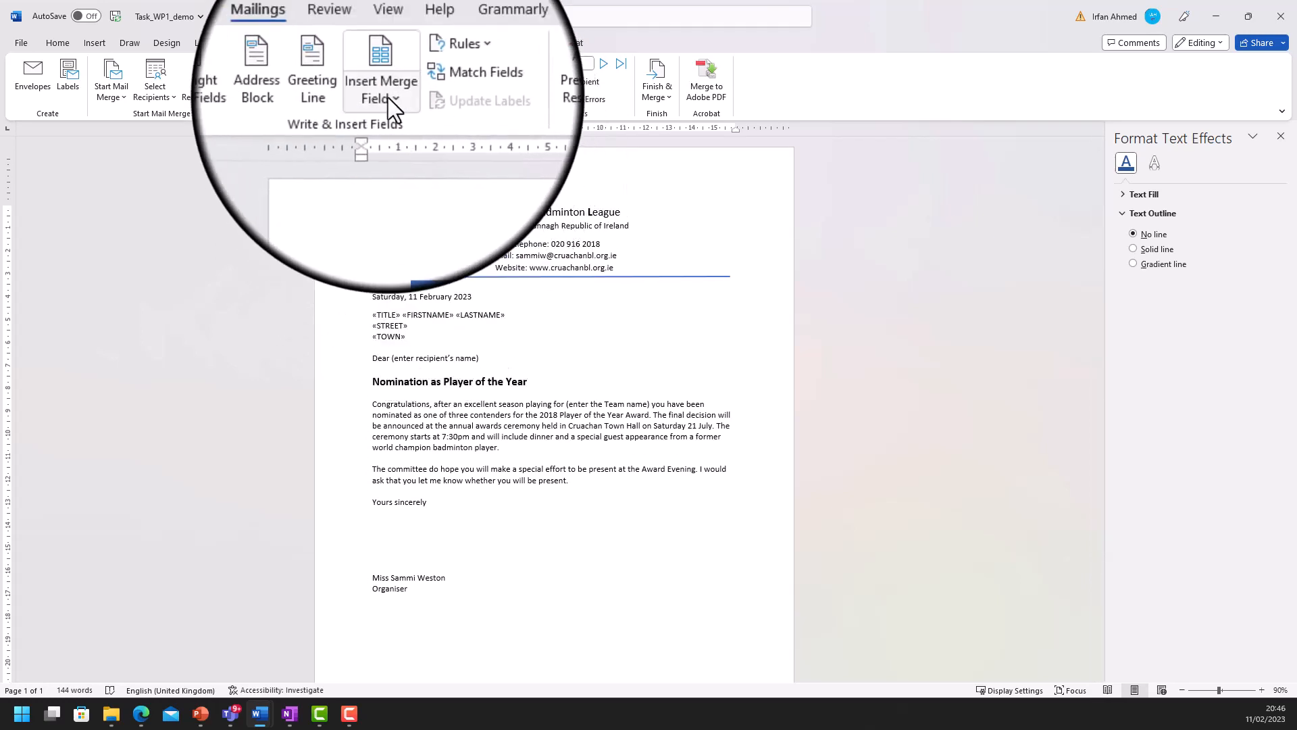
left_click(387, 97)
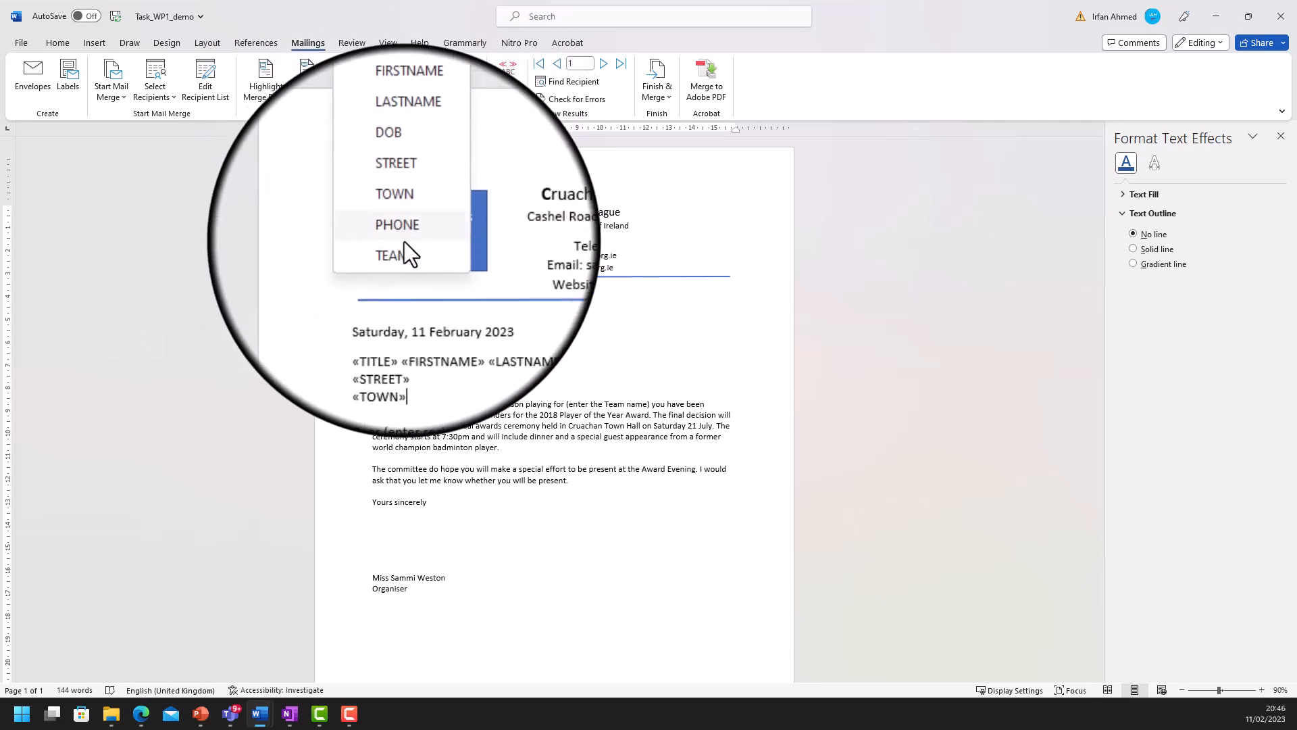
left_click(422, 337)
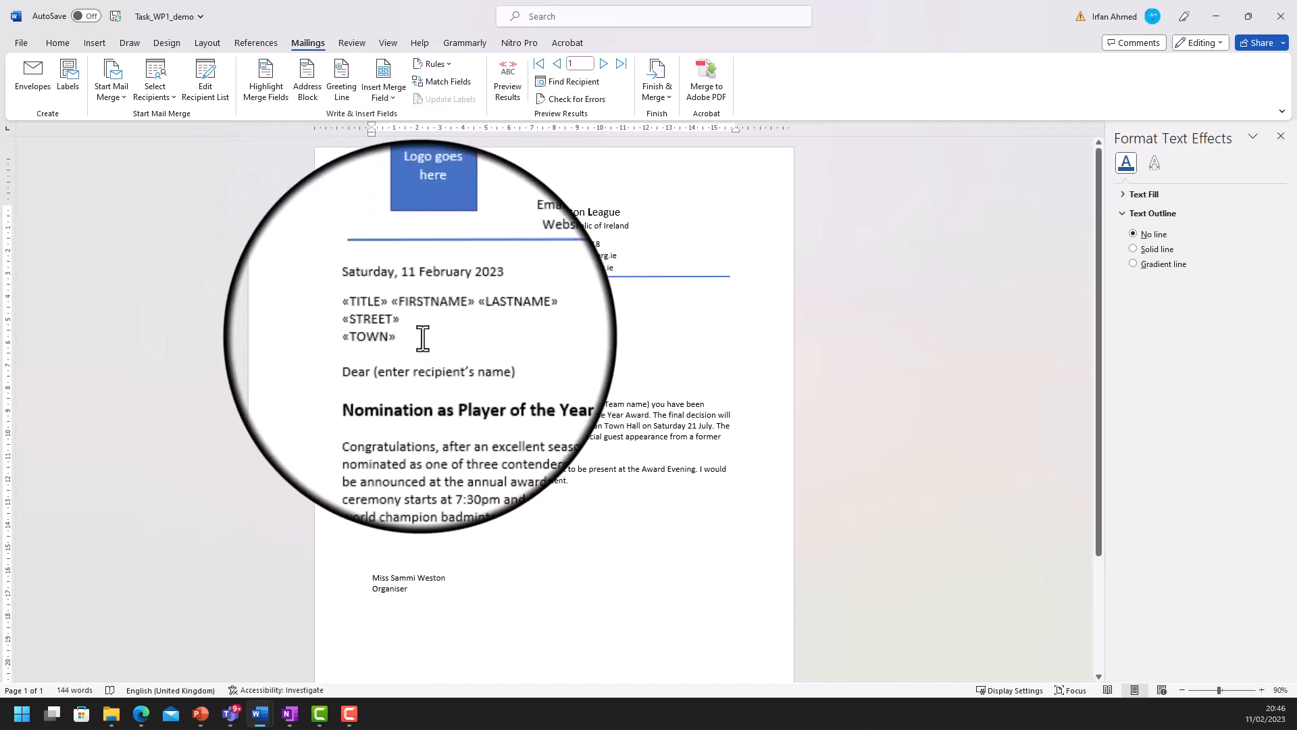
- Change the greeting to 'Dear «TITLE» «FIRSTNAME» «LASTNAME»' by replacing the bracketed name placeholder
left_click(395, 362)
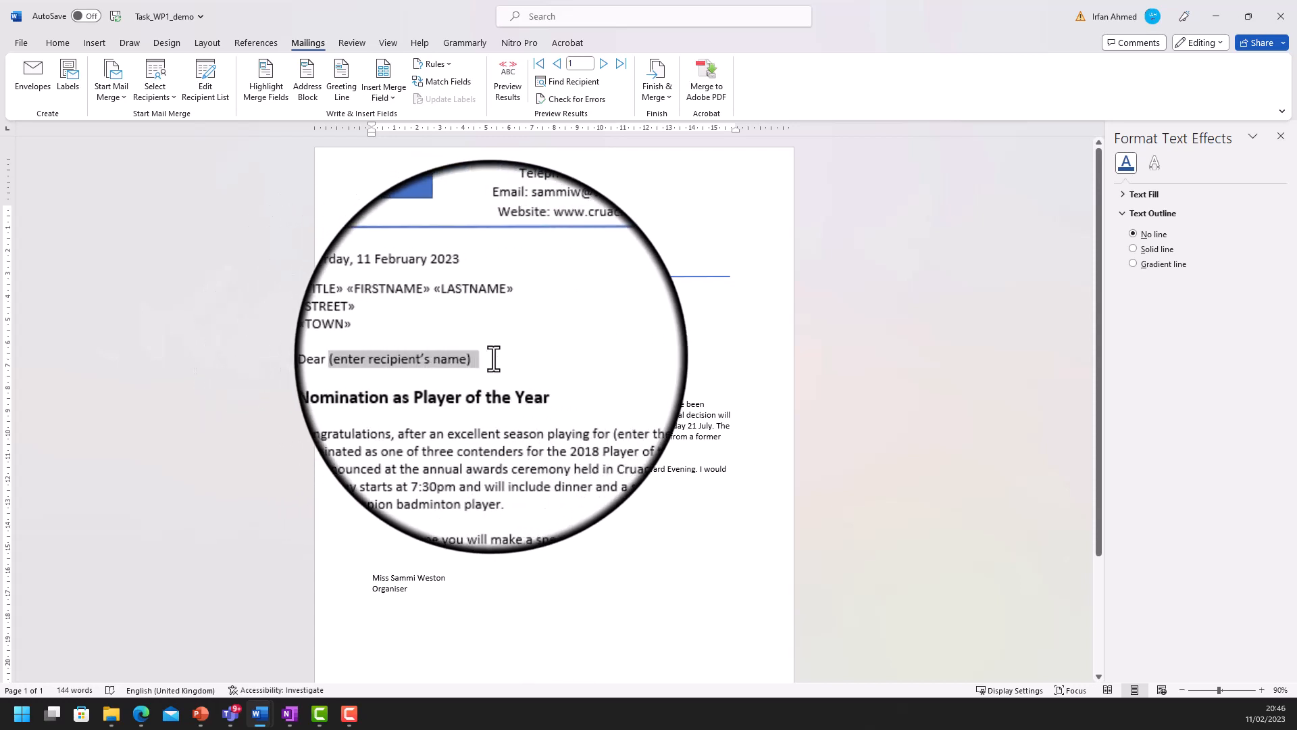
key("BackSpace")
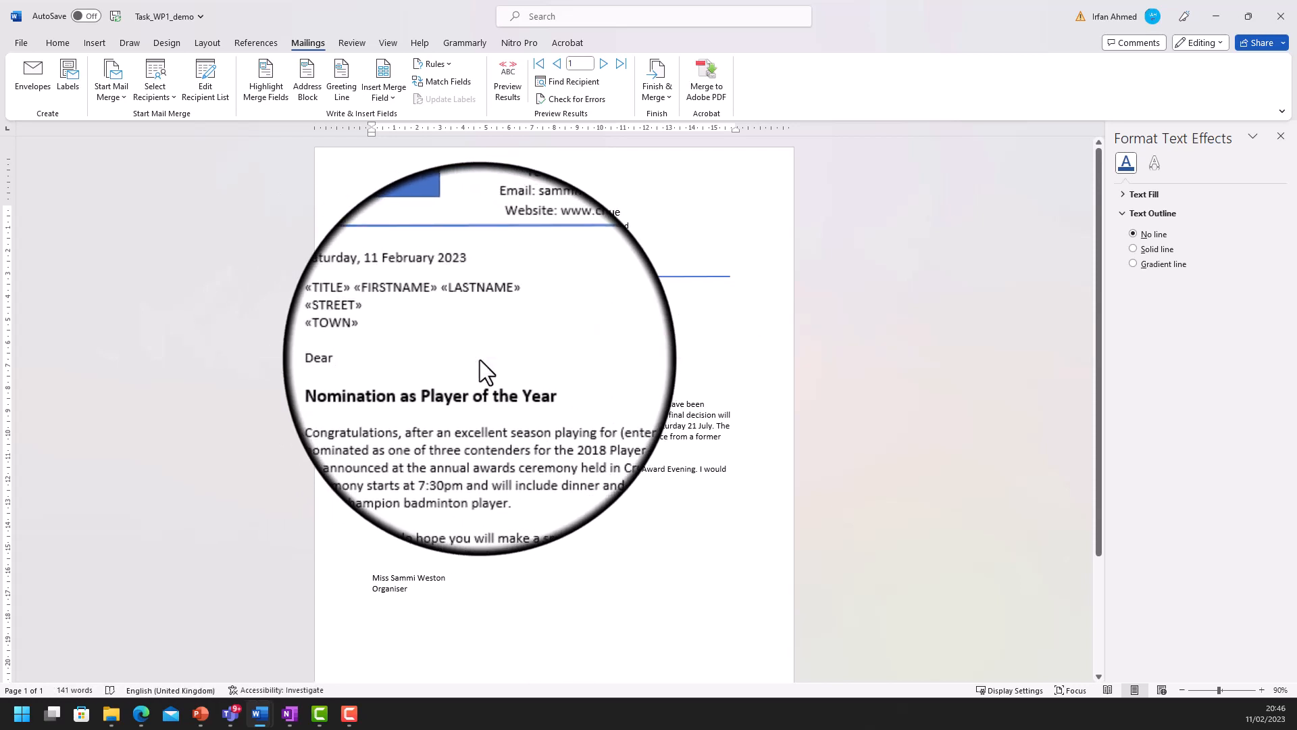
left_click(389, 102)
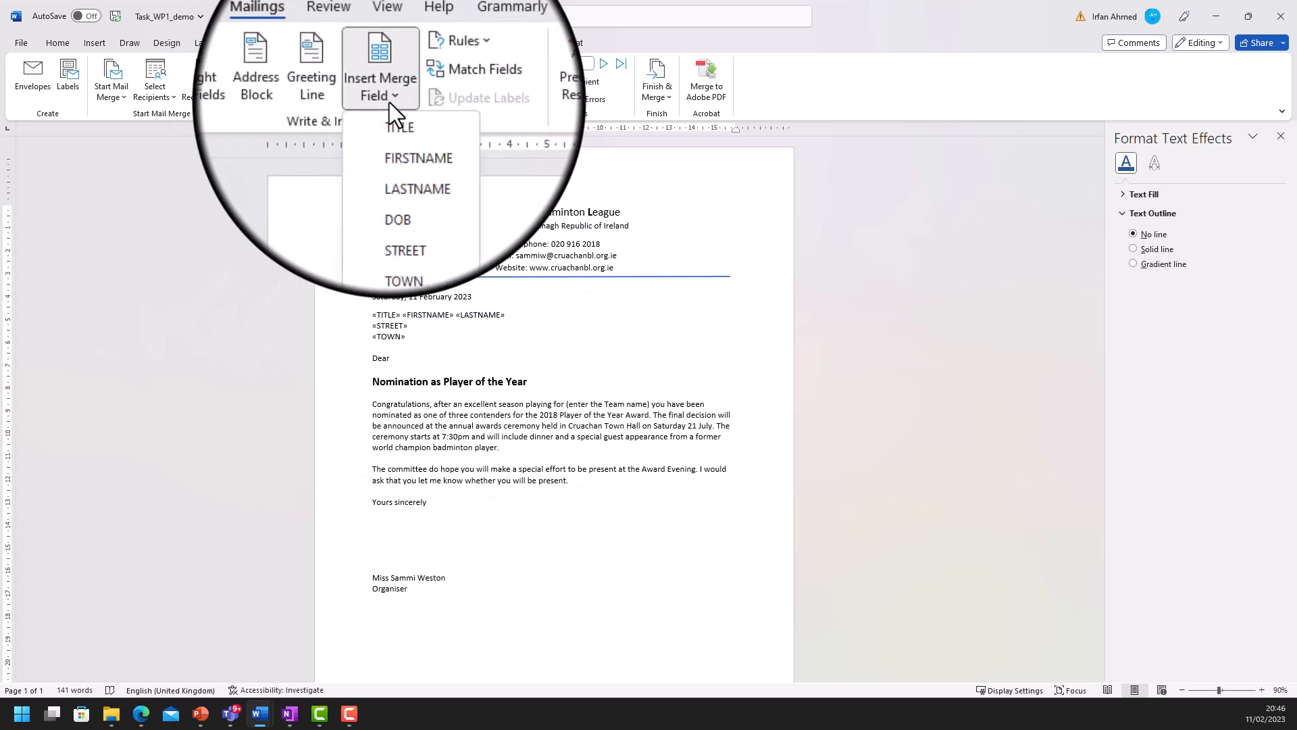
left_click(395, 116)
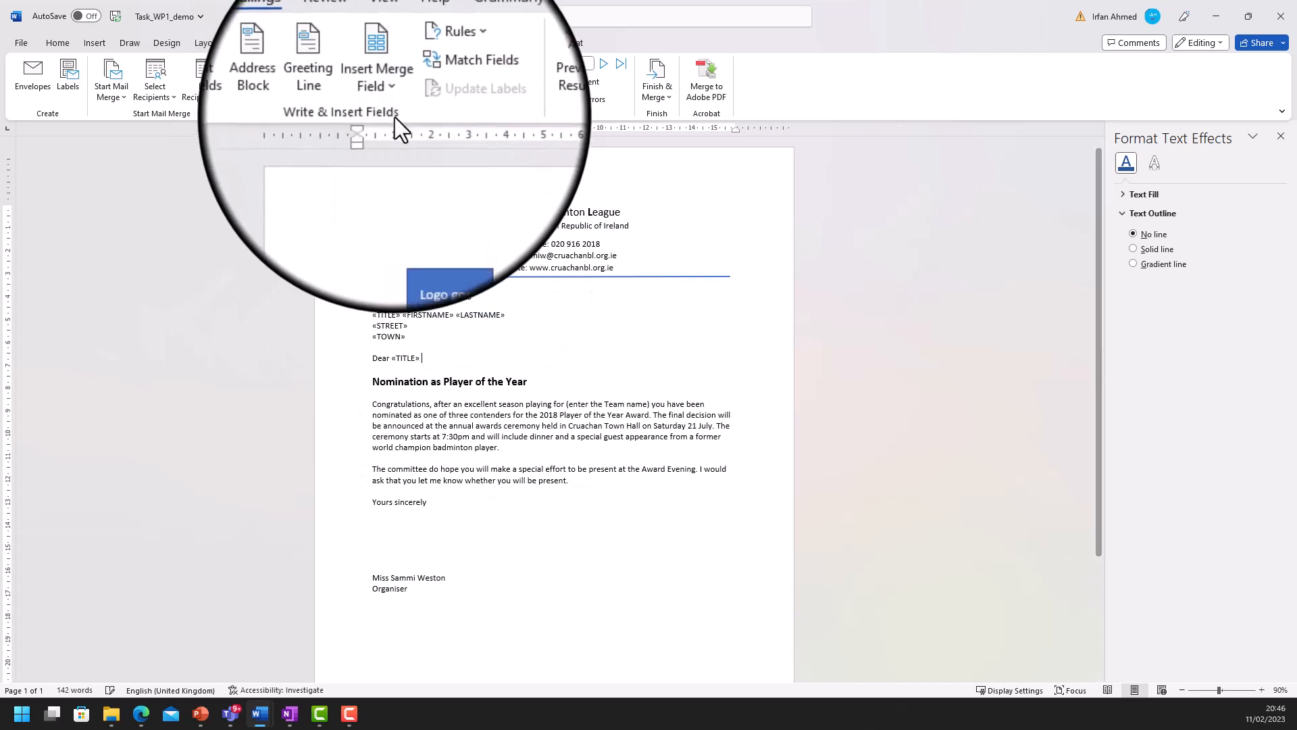
left_click(393, 91)
left_click(406, 138)
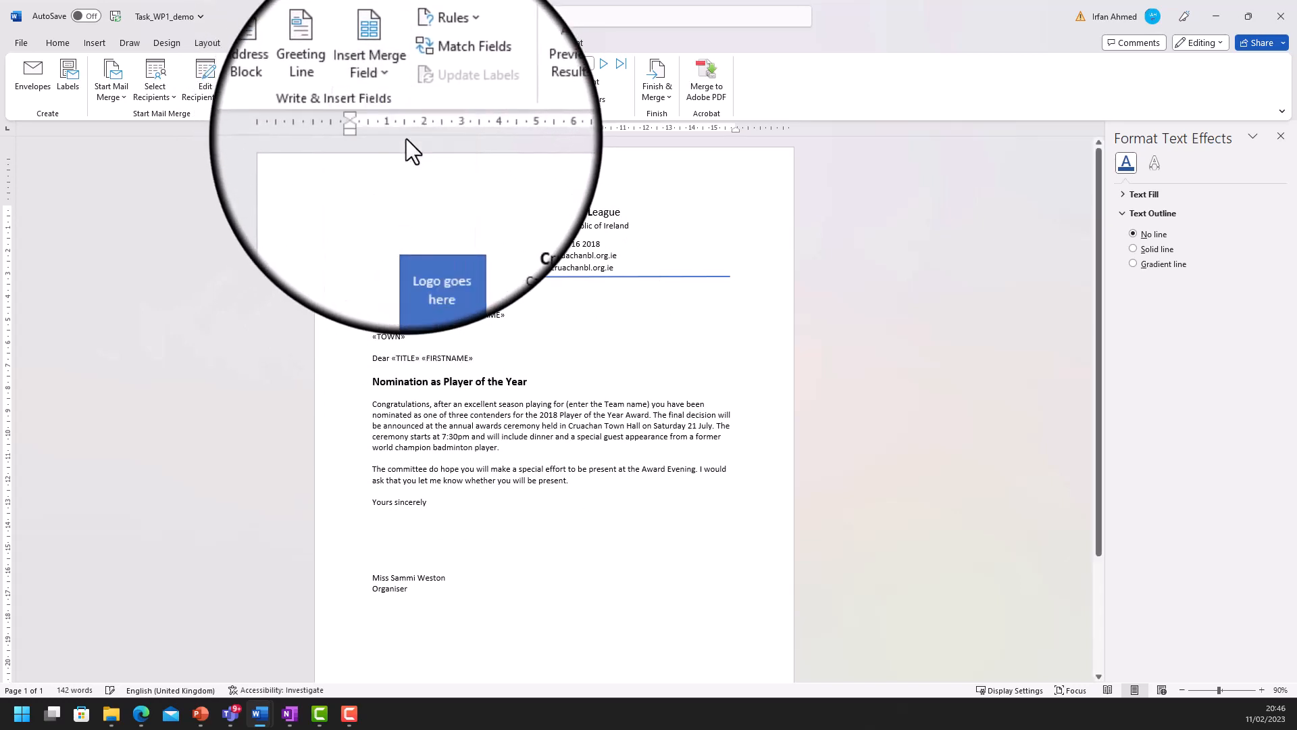
left_click(392, 94)
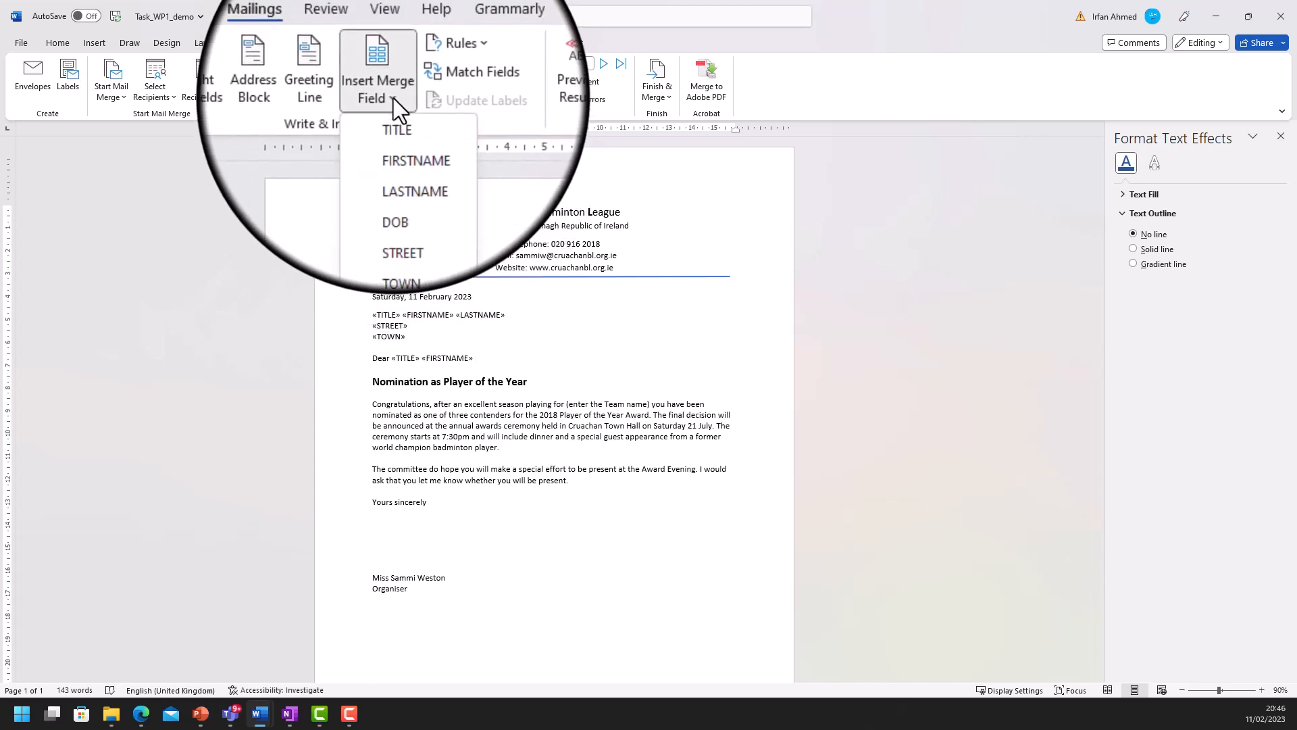
left_click(410, 155)
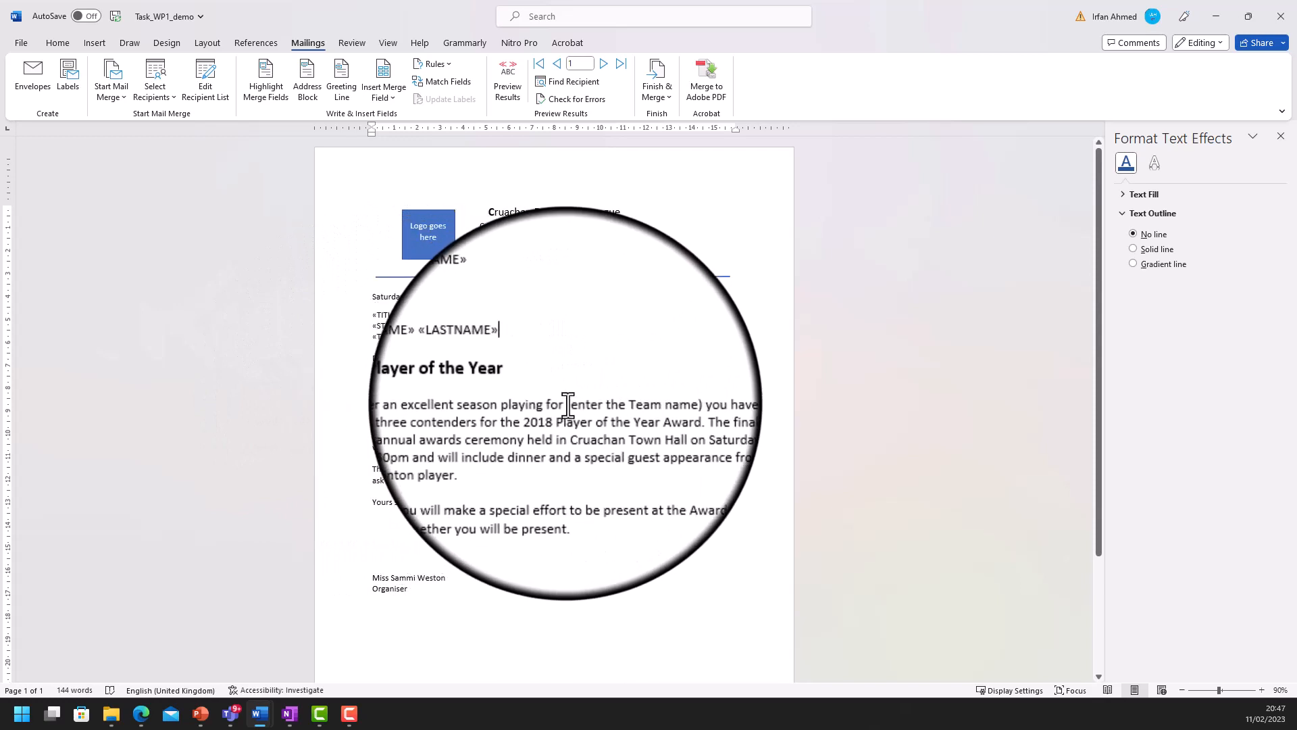
- Swap '(enter the Team name)' for the «TEAM» merge field after 'playing for'
left_click_drag(566, 405, 652, 402)
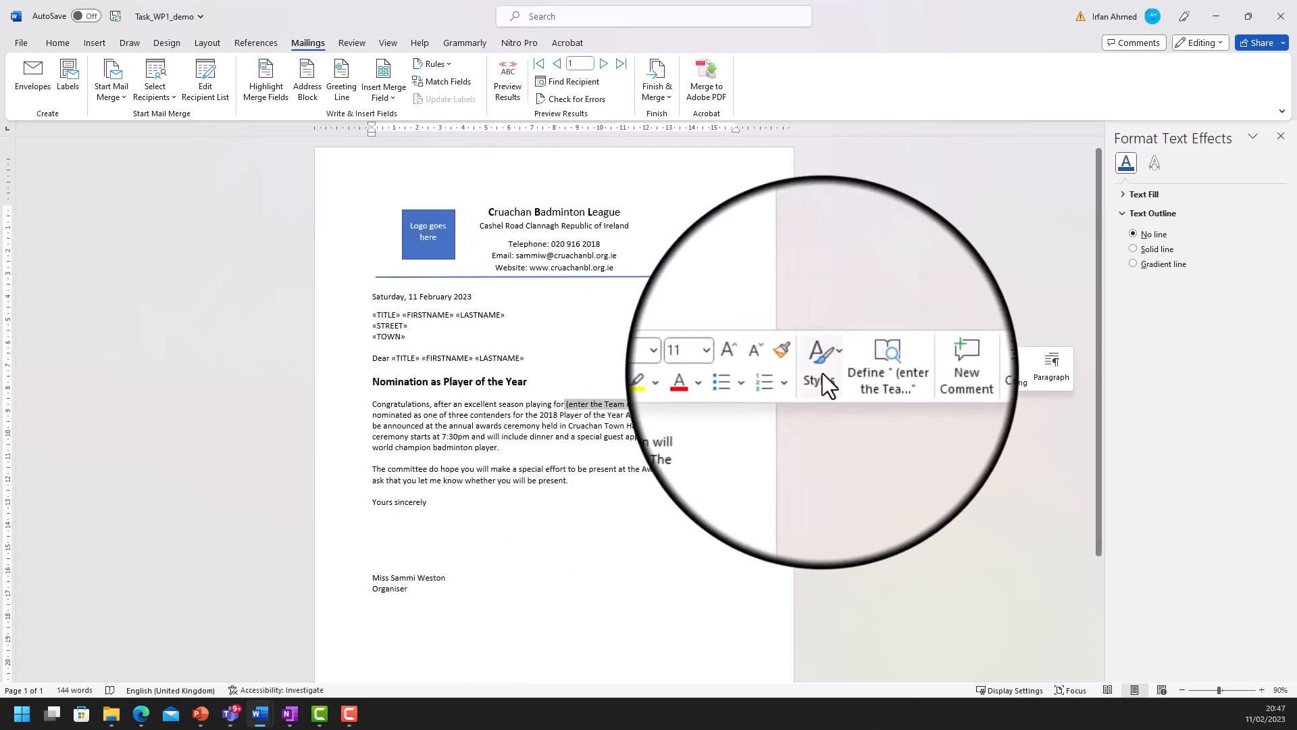
key("Delete")
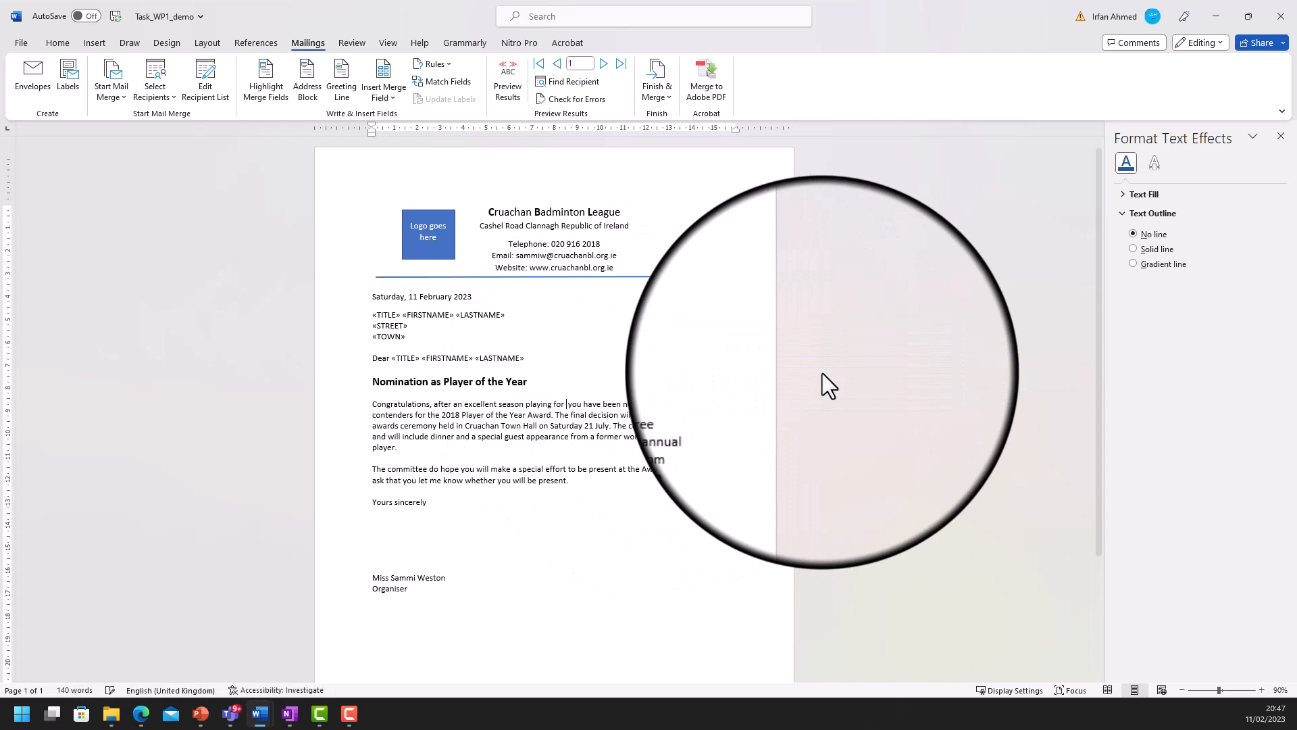
left_click(390, 98)
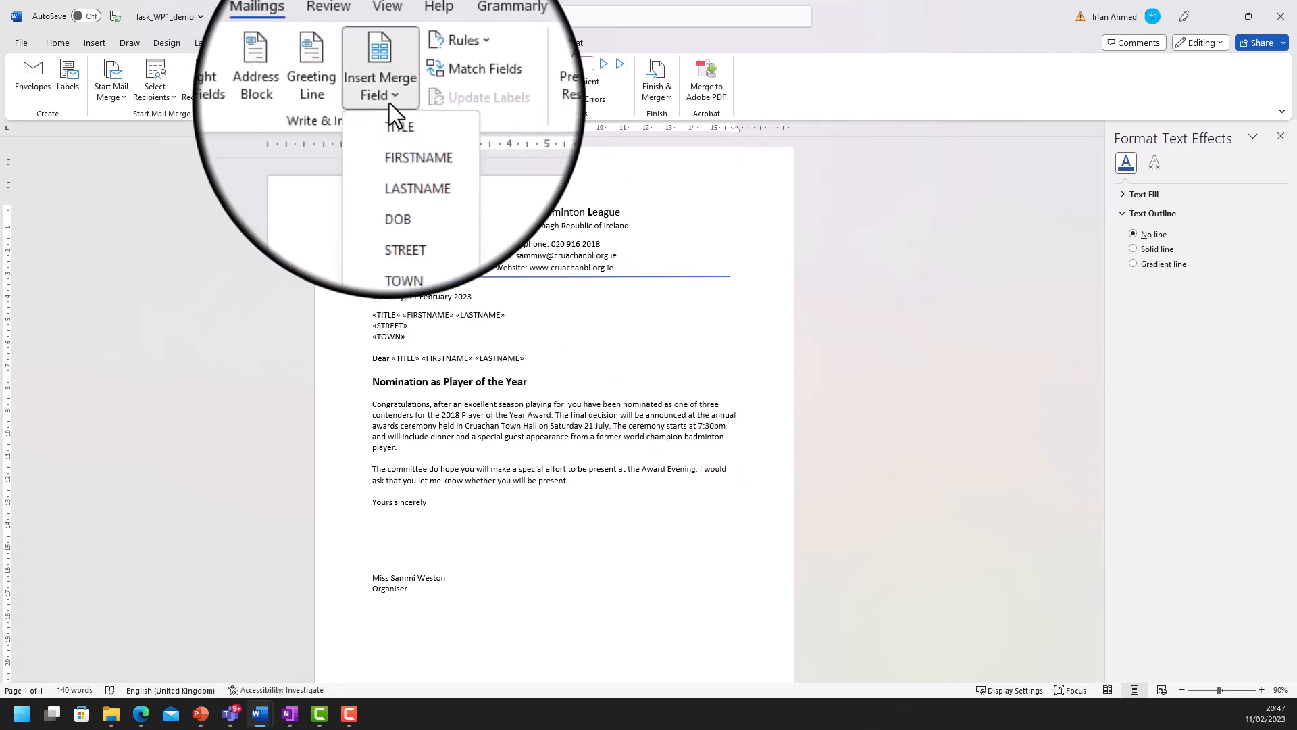
left_click(406, 251)
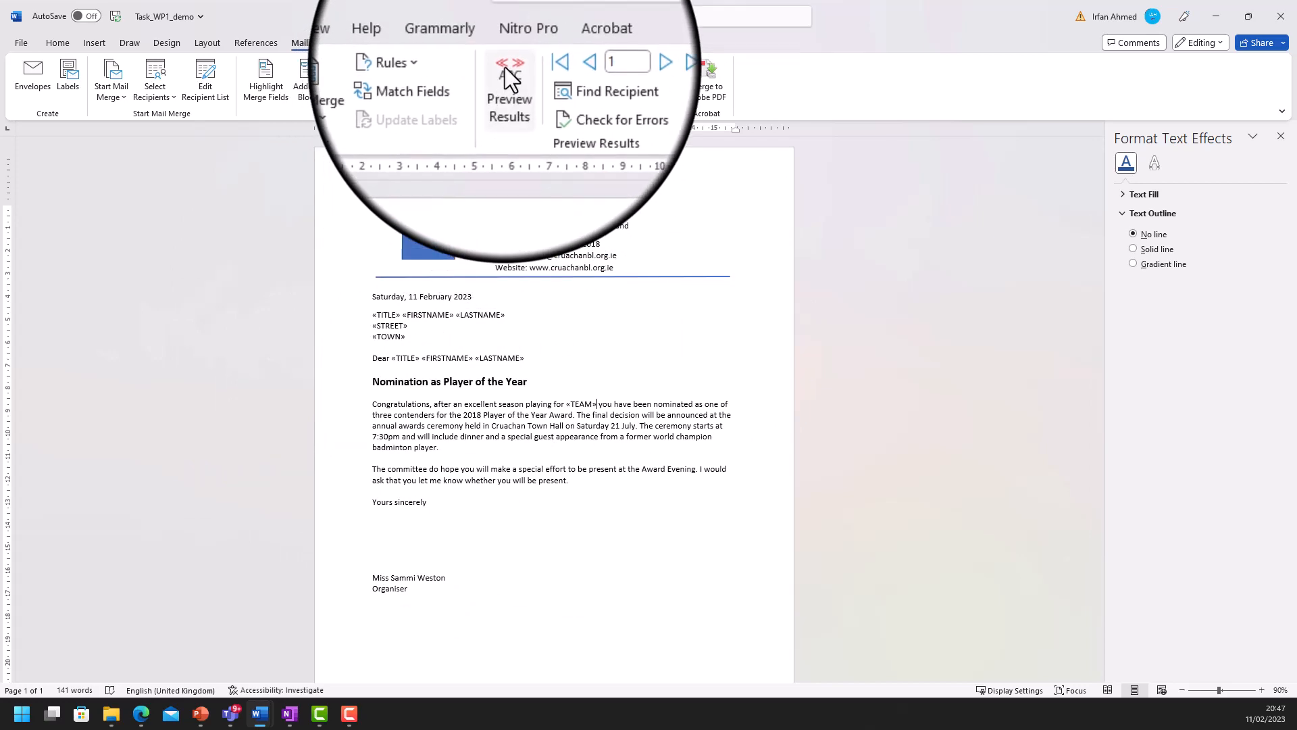
left_click(504, 75)
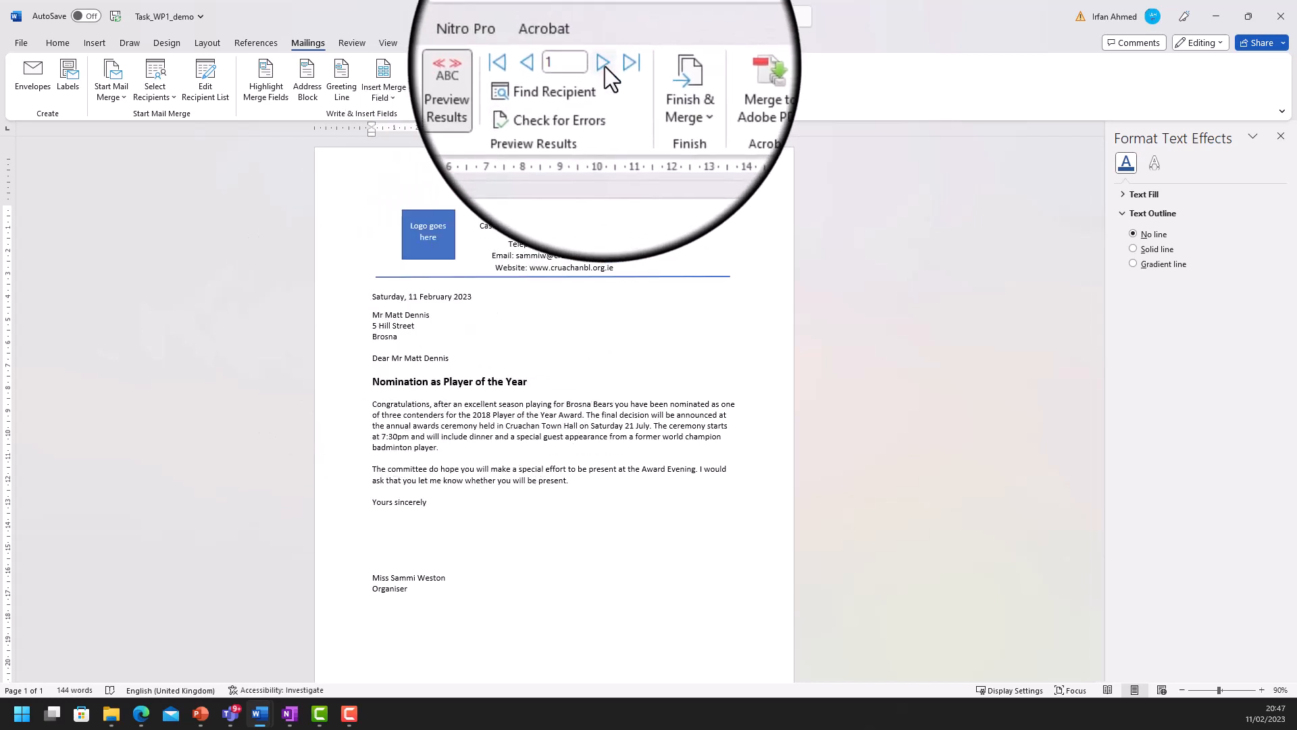
left_click(604, 63)
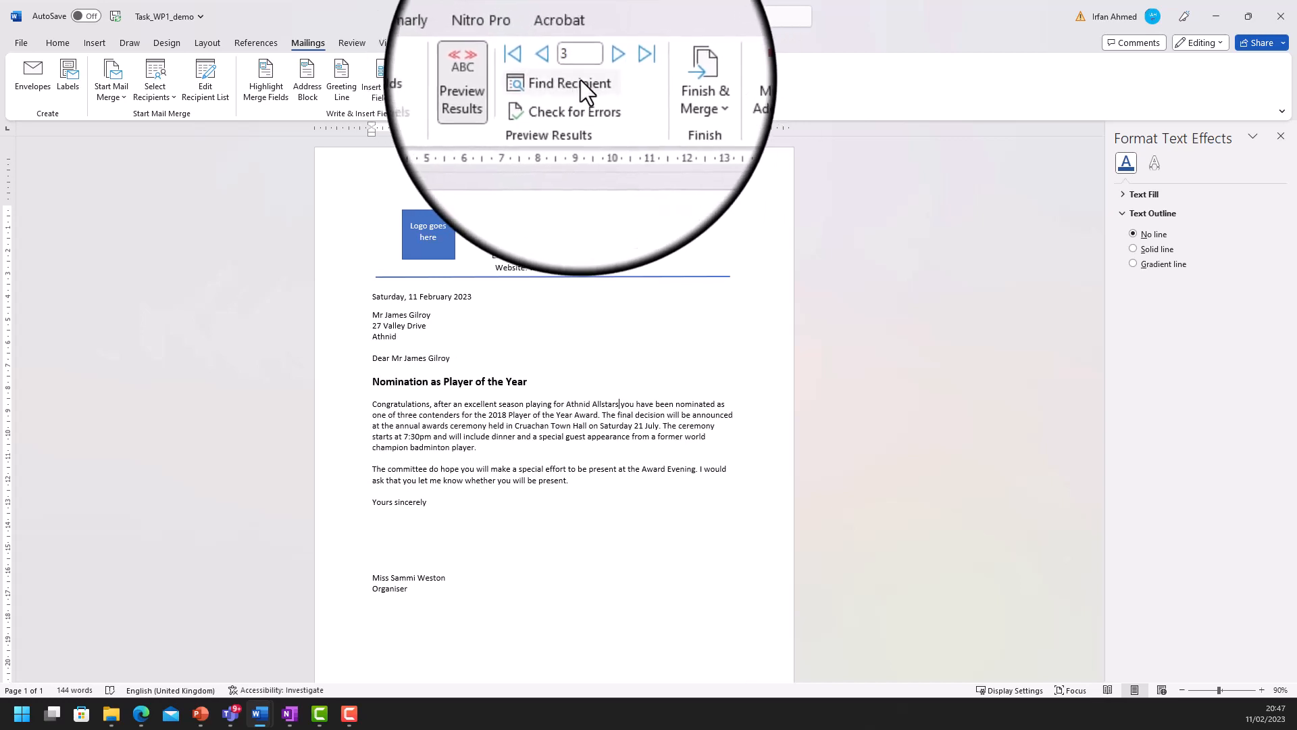
left_click(539, 64)
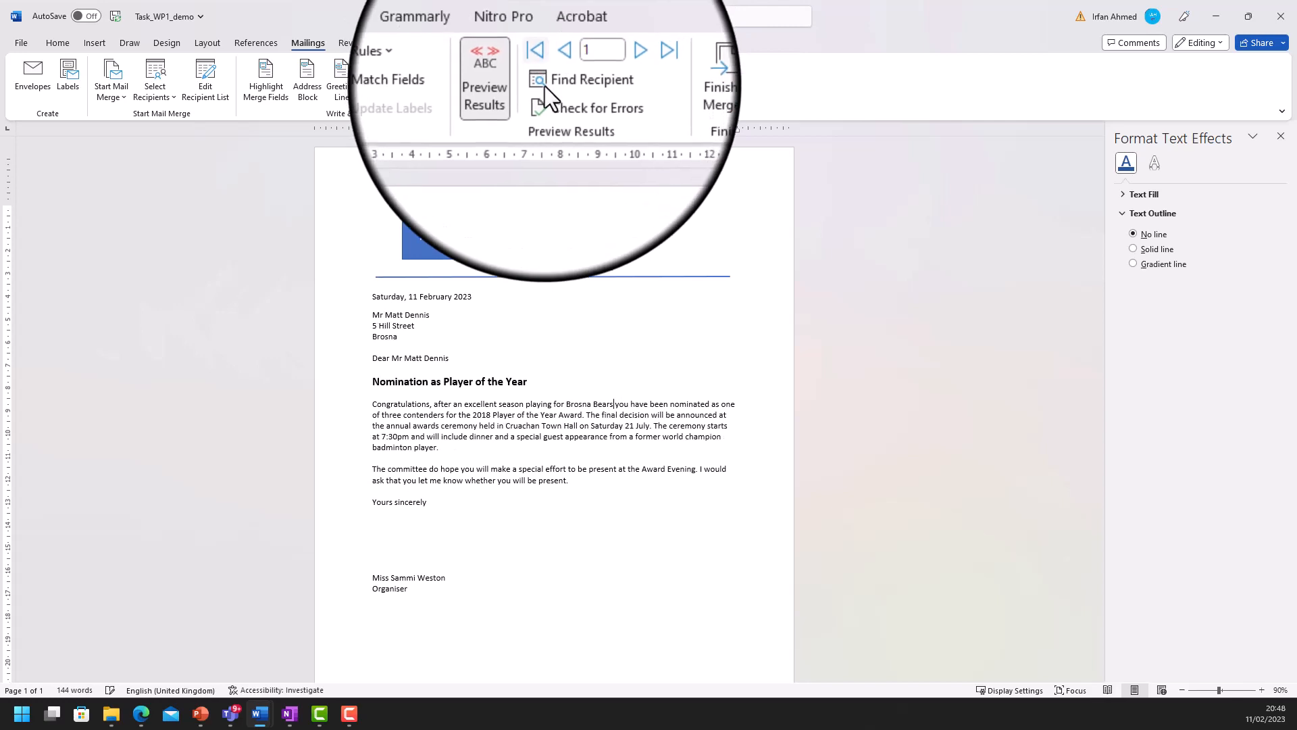
left_click(510, 68)
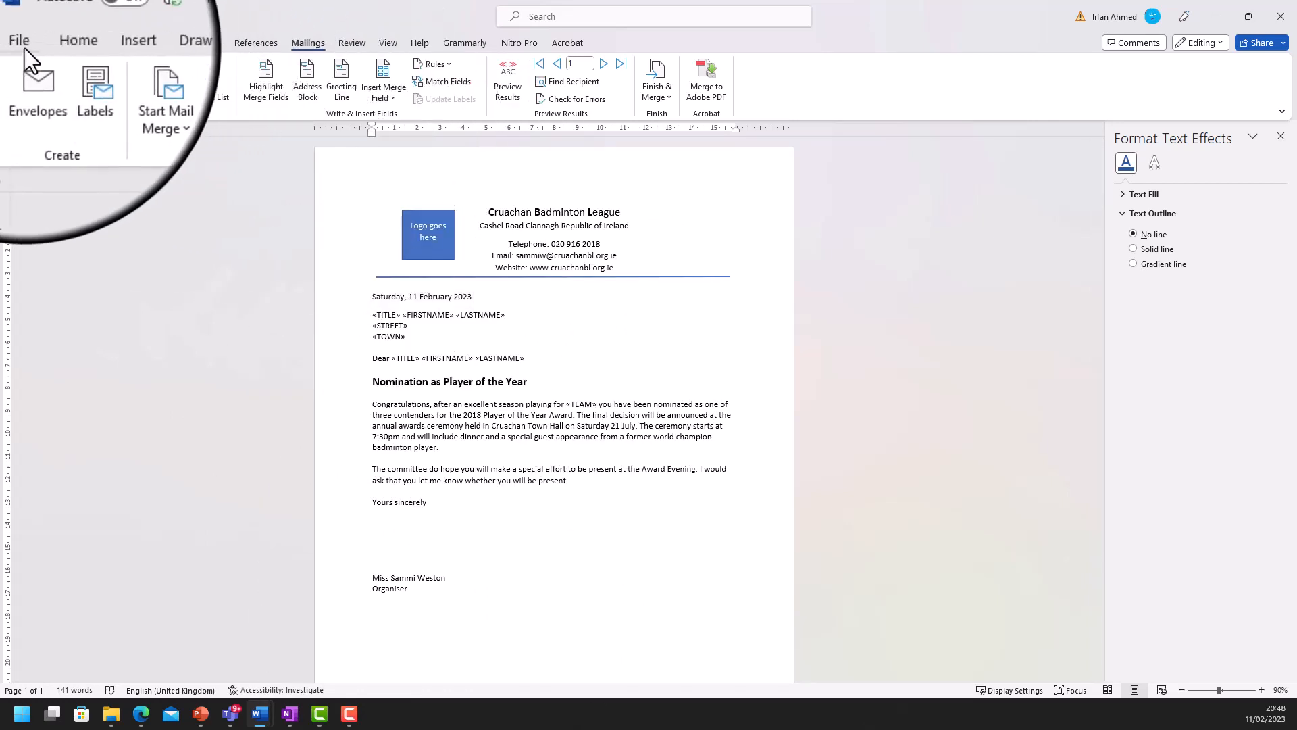
- View the letter's print preview, then open Word Options
left_click(25, 47)
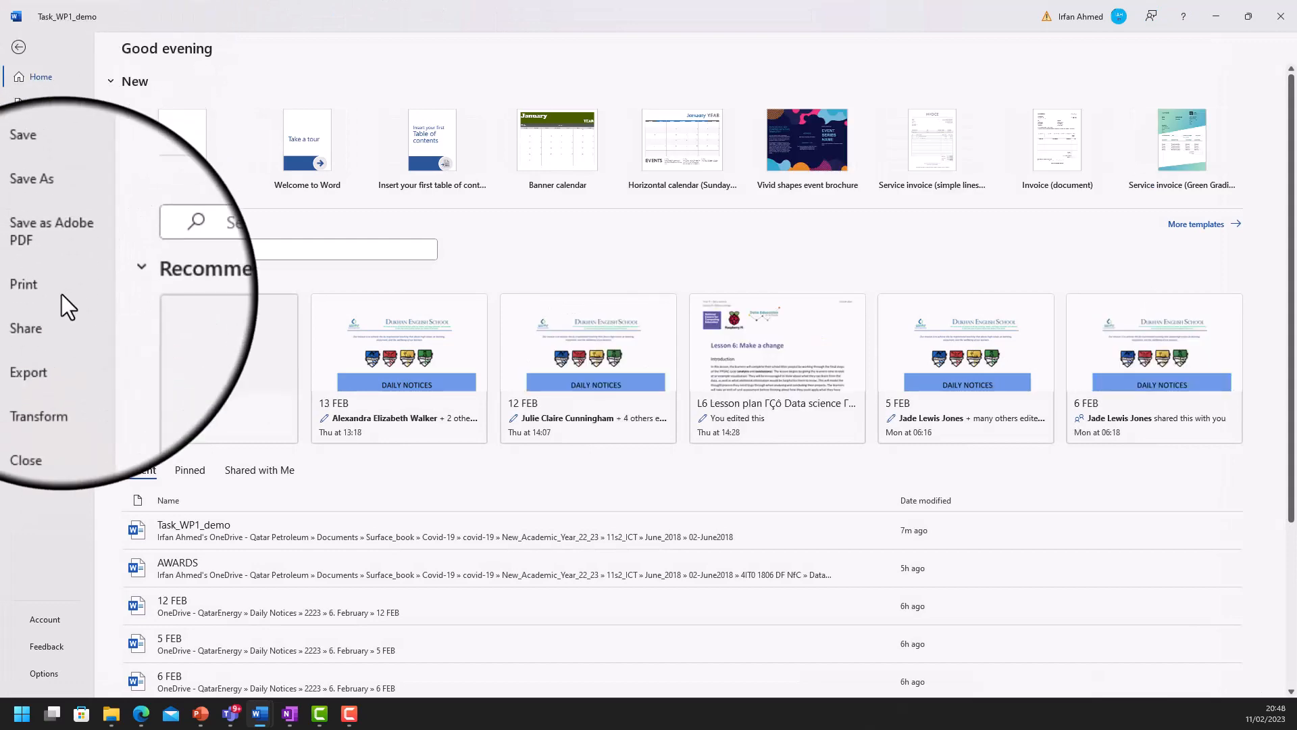
left_click(63, 294)
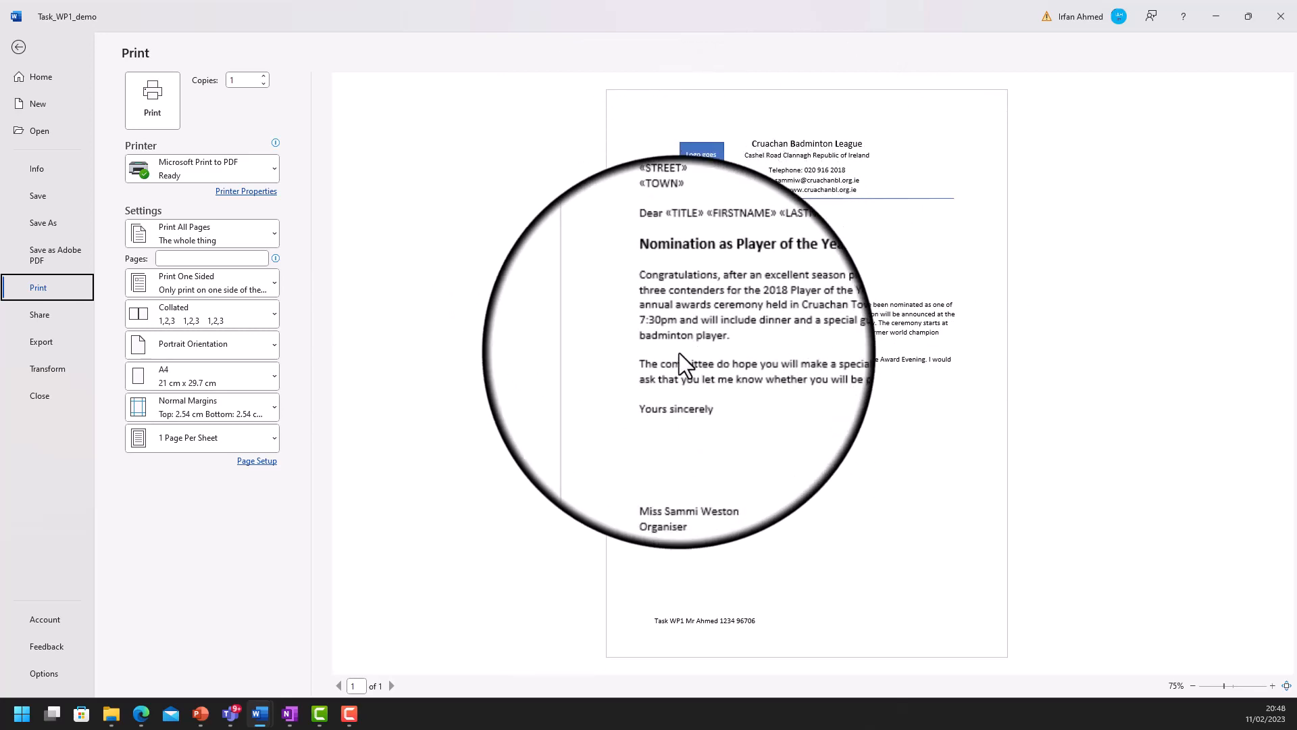
left_click(48, 674)
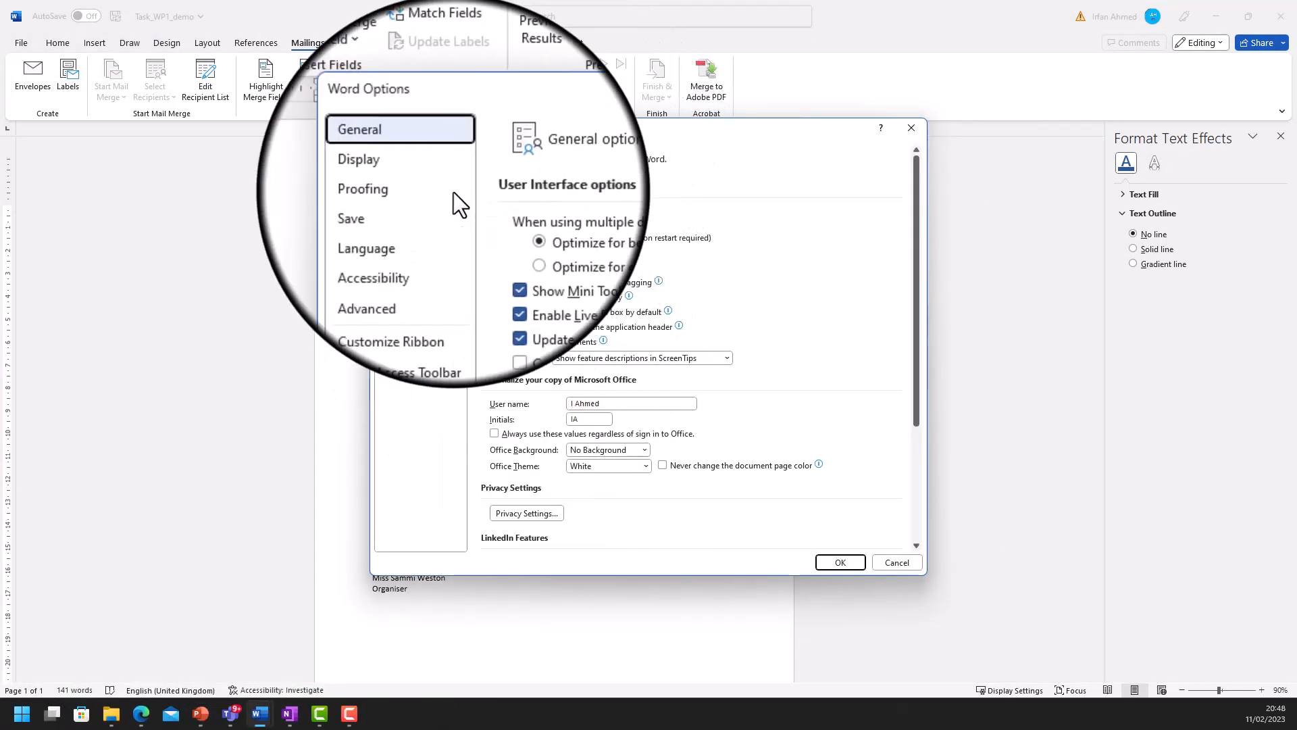
- Turn on 'Print field codes instead of their values' in Advanced options and confirm
left_click(403, 263)
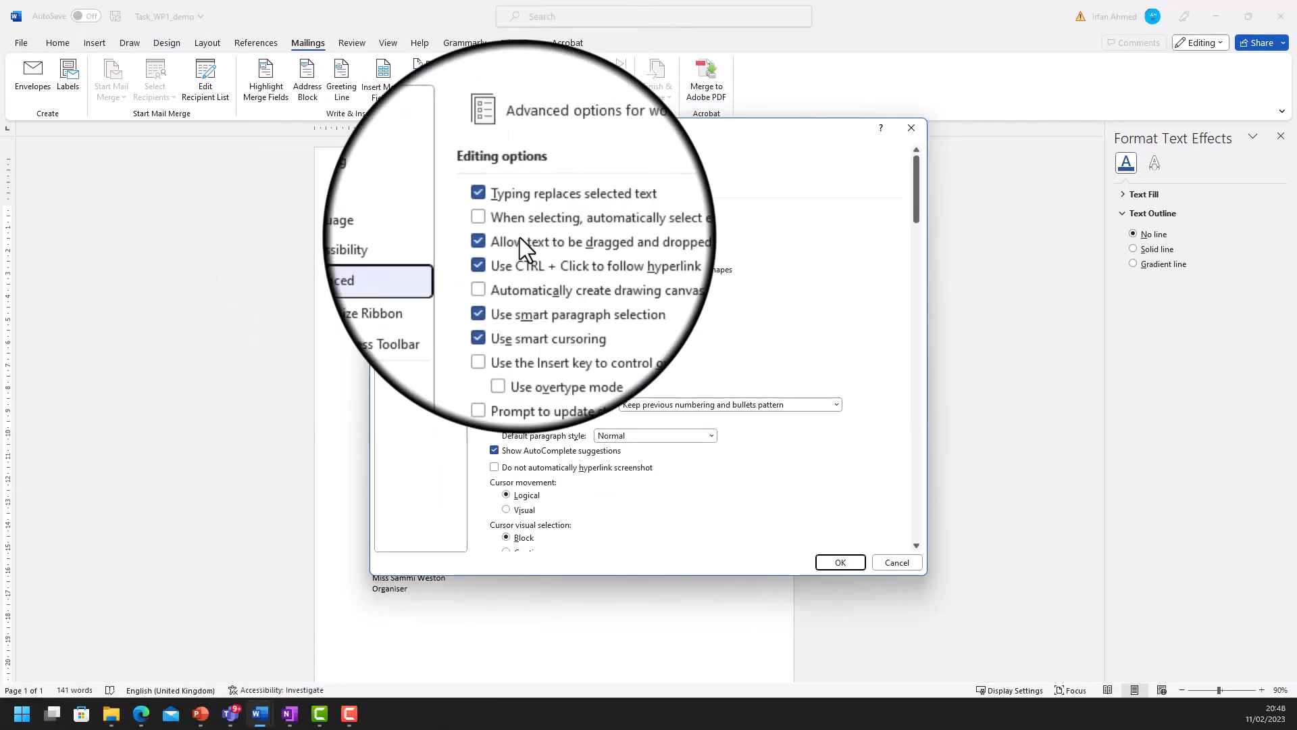
left_click_drag(918, 163, 878, 376)
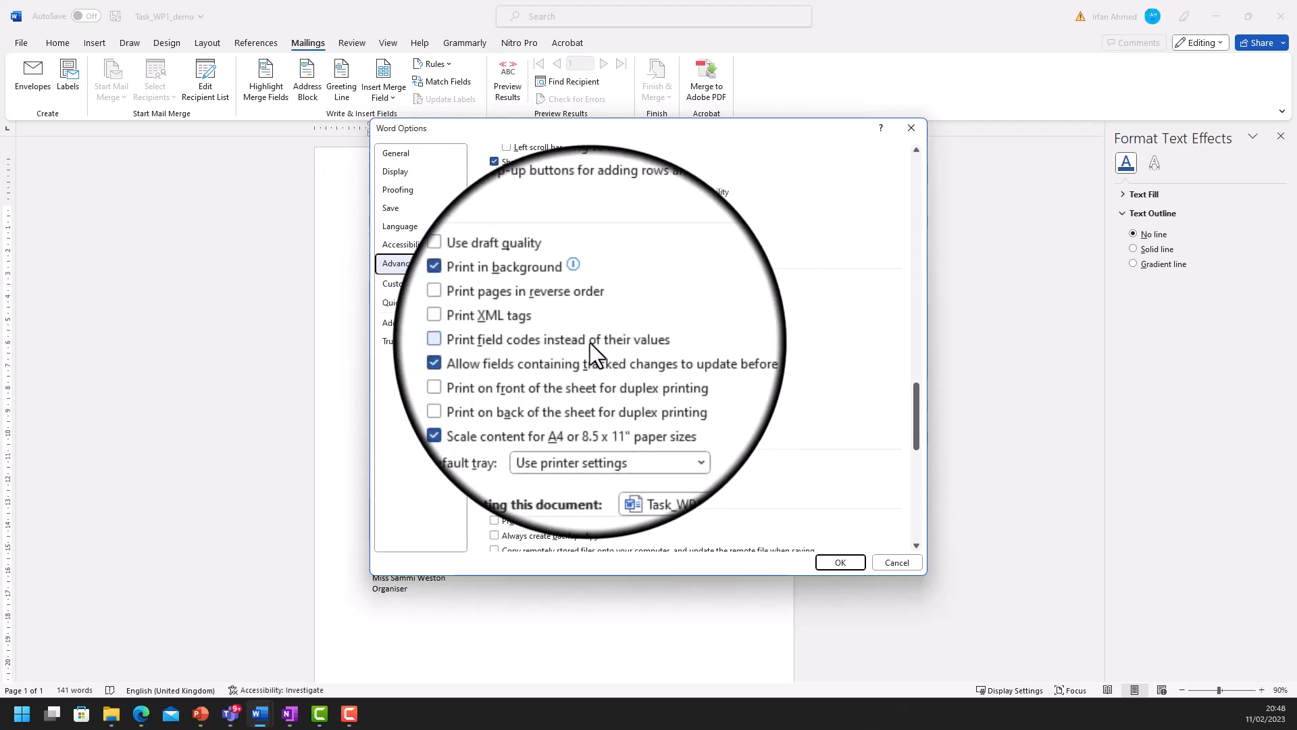
left_click(496, 342)
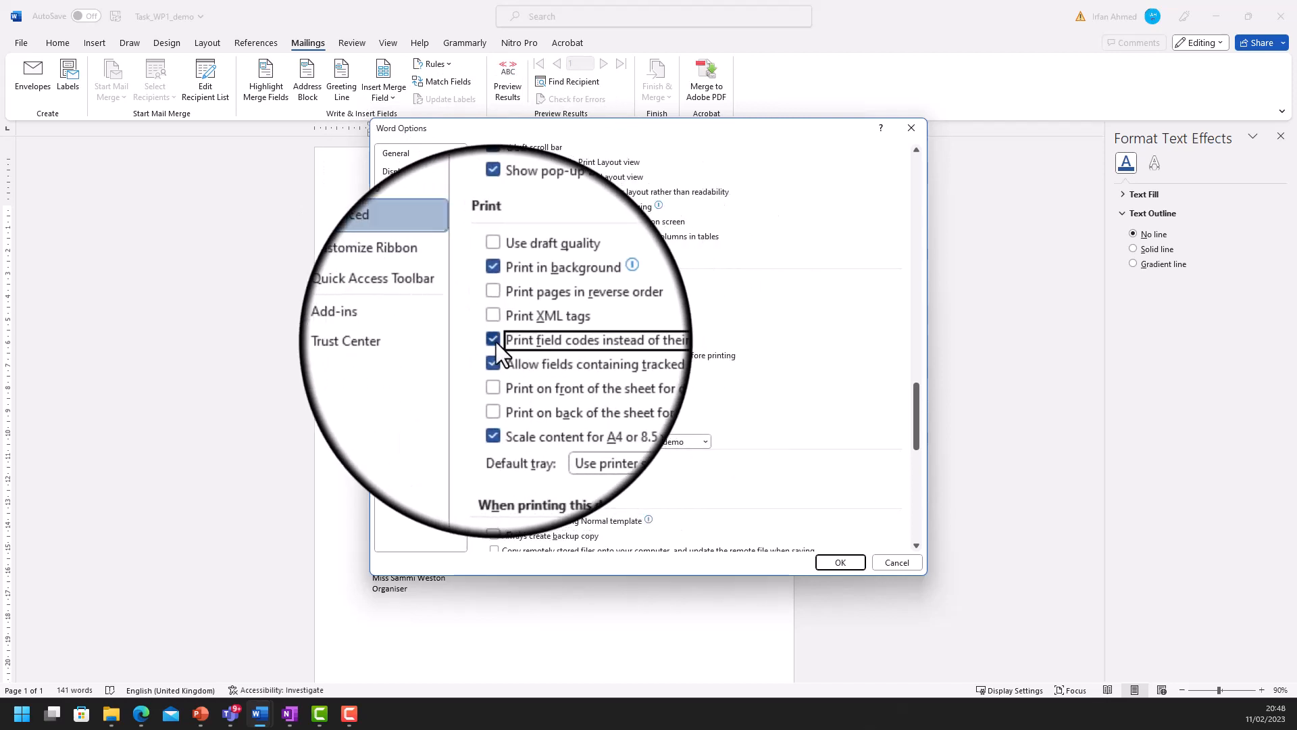
left_click(859, 561)
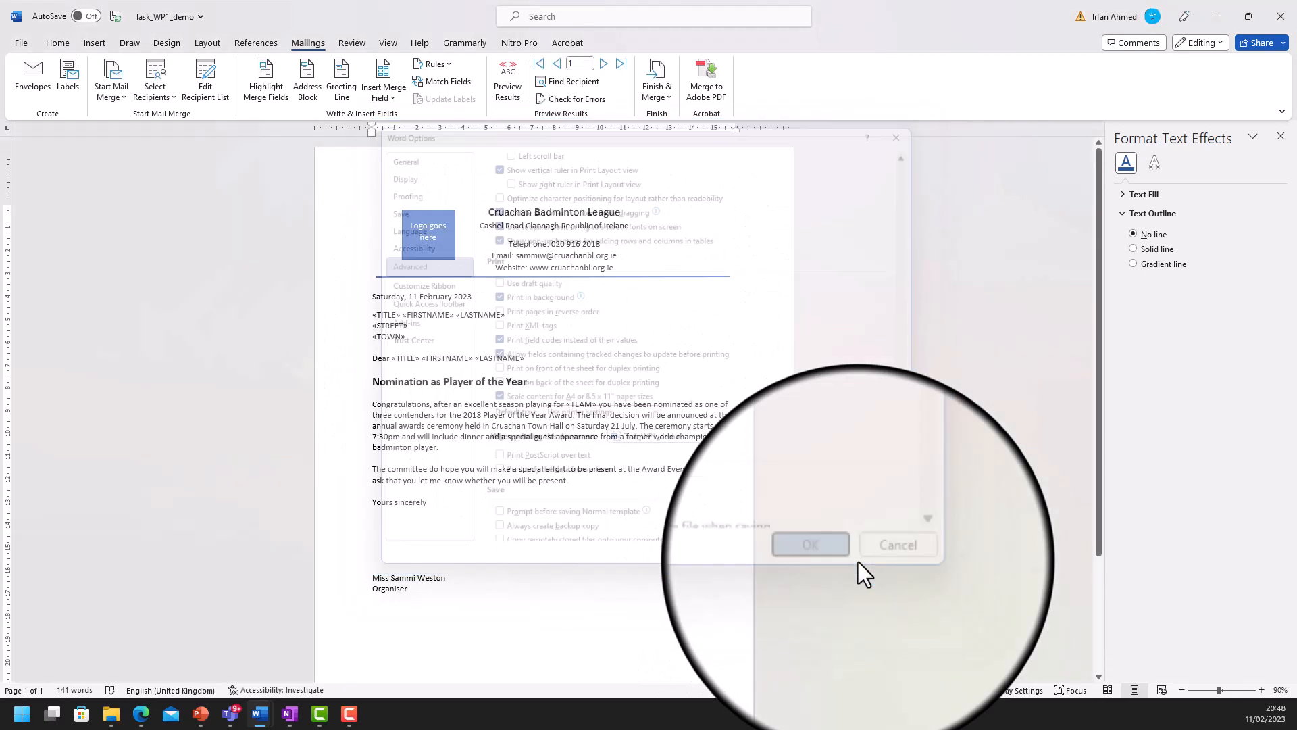
- Check that the print preview shows codes like { MERGEFIELD TITLE }, then reopen Word Options
left_click(27, 44)
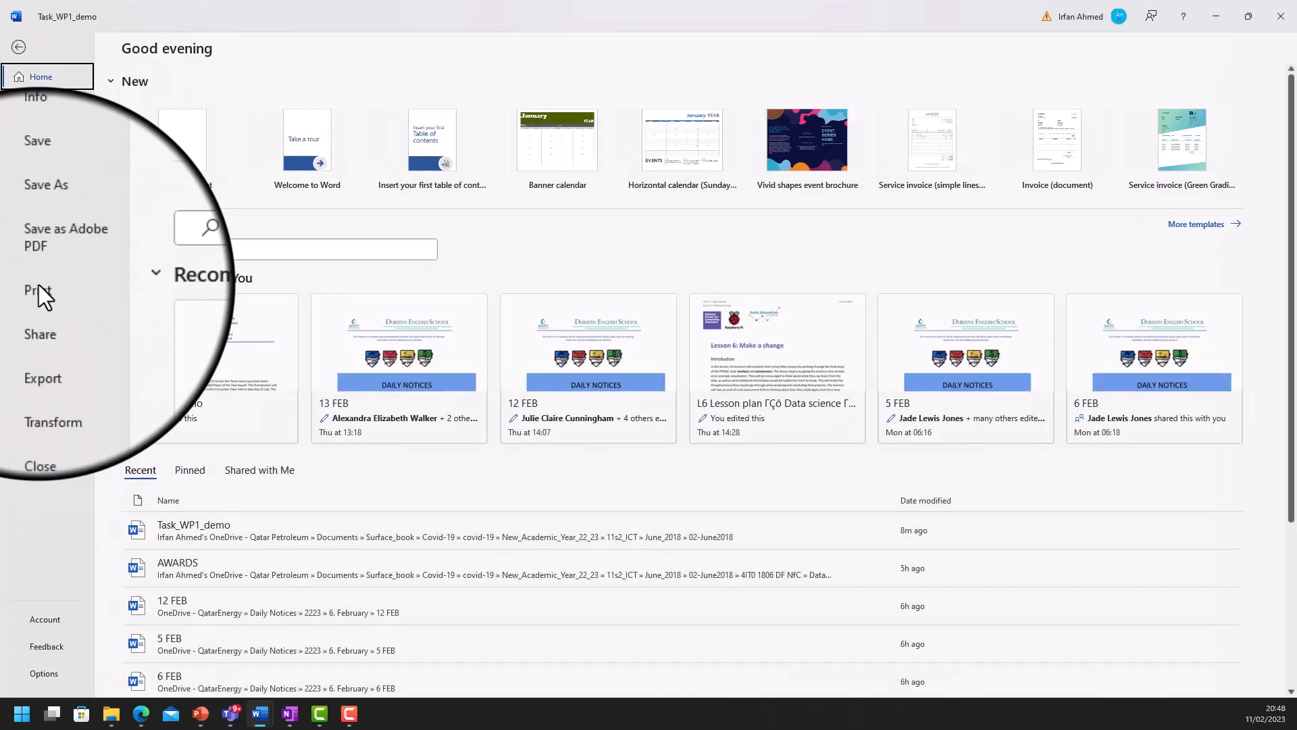
left_click(39, 287)
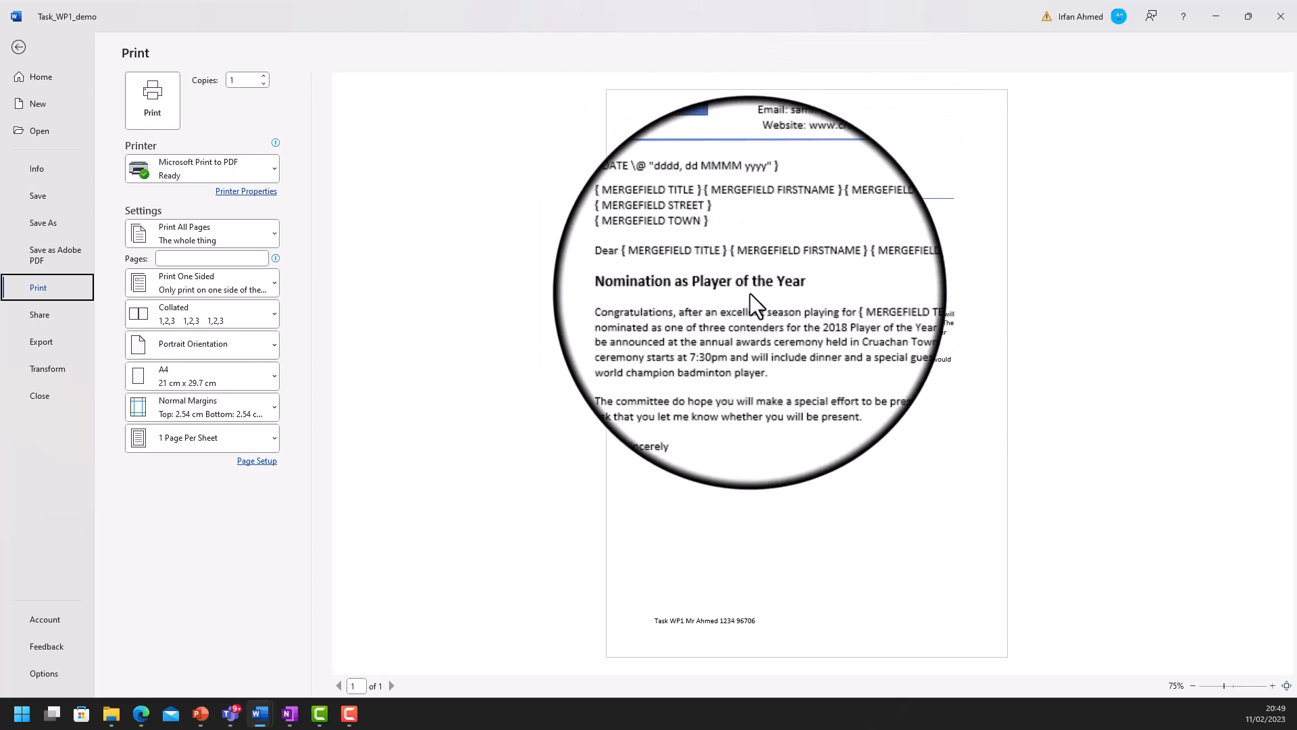
left_click(38, 674)
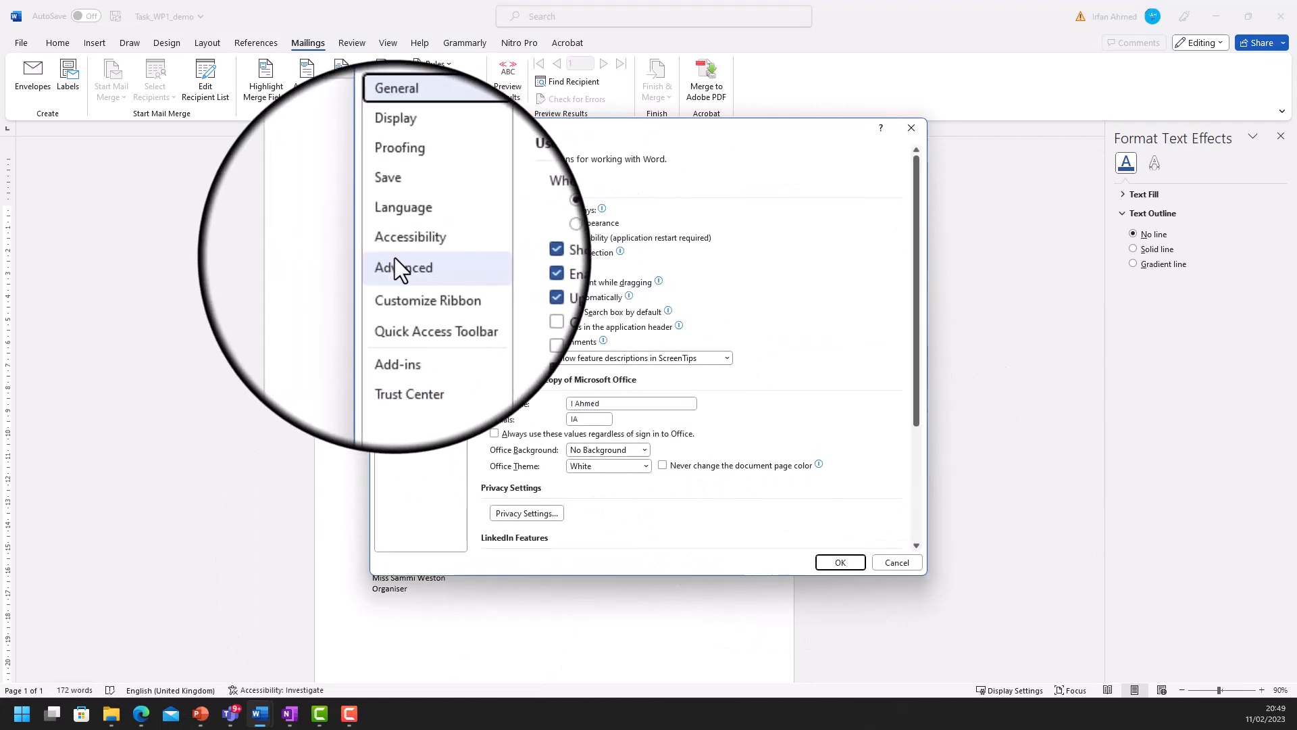
- Untick 'Print field codes instead of their values' in Advanced options and confirm
left_click(393, 262)
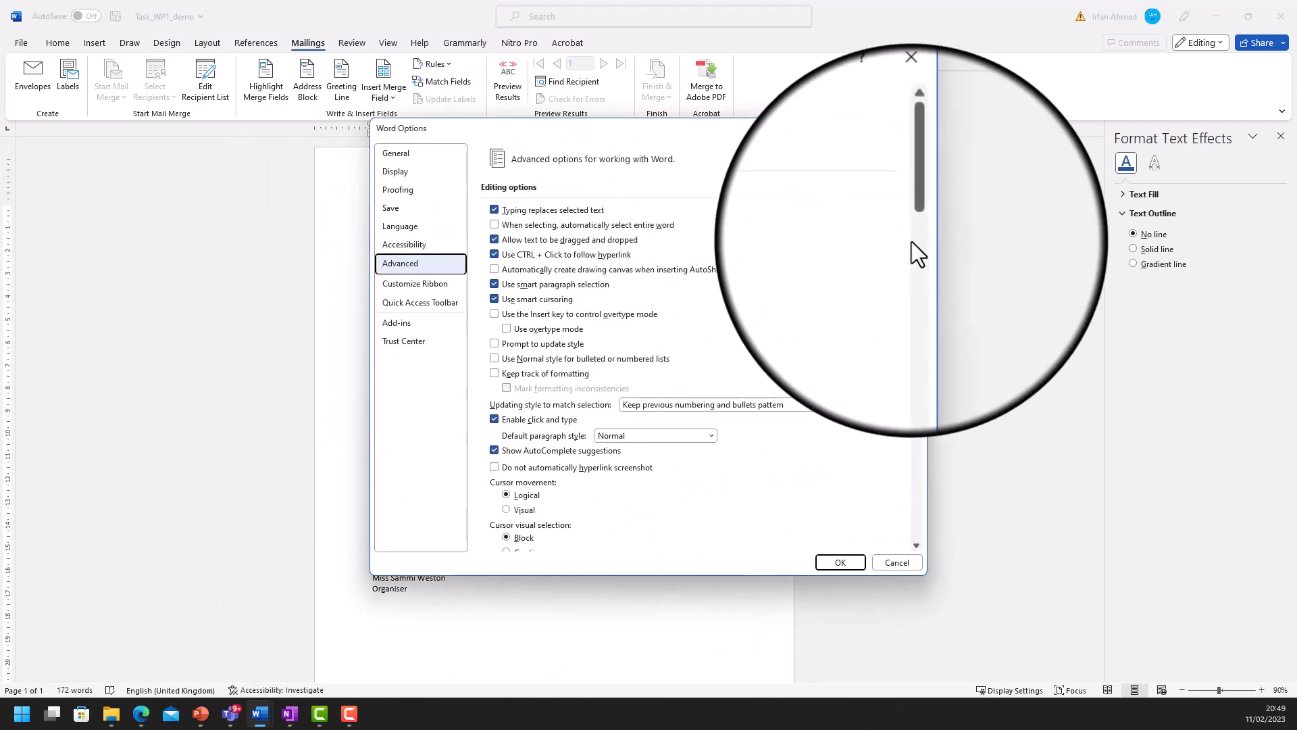
left_click_drag(917, 196, 916, 426)
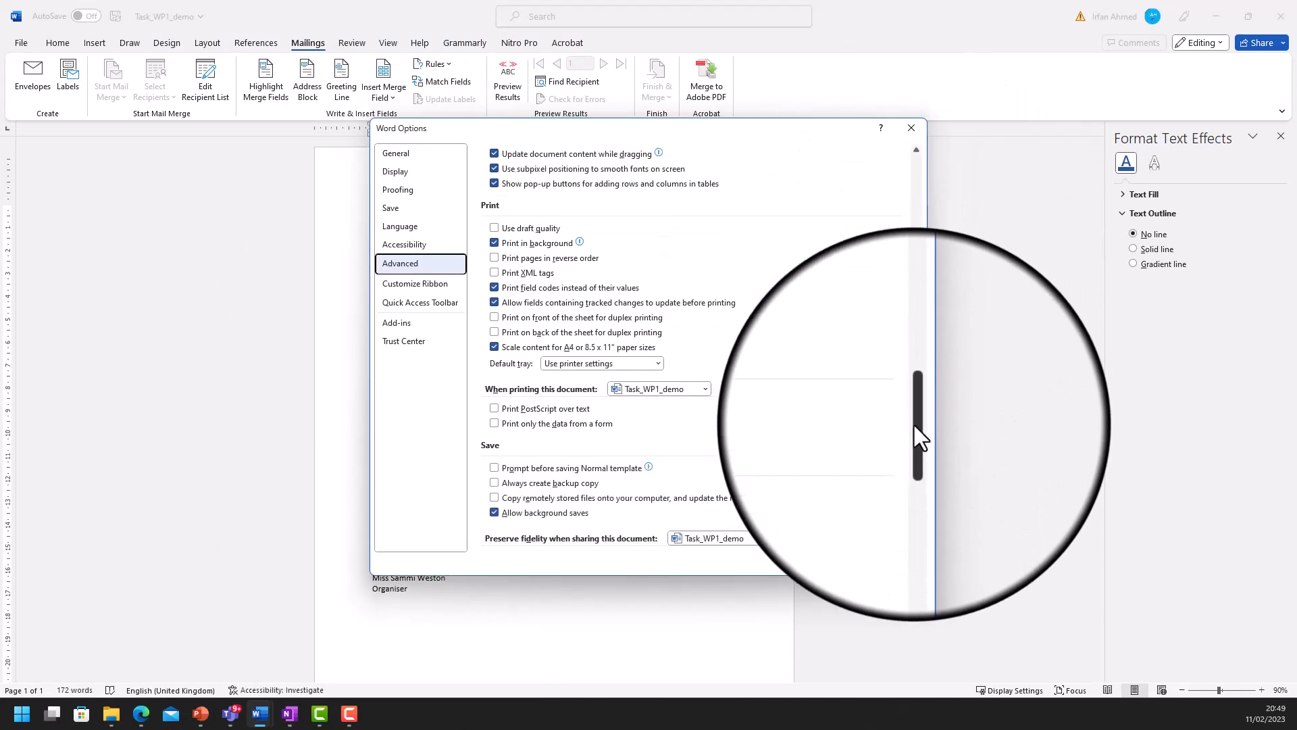
left_click(565, 288)
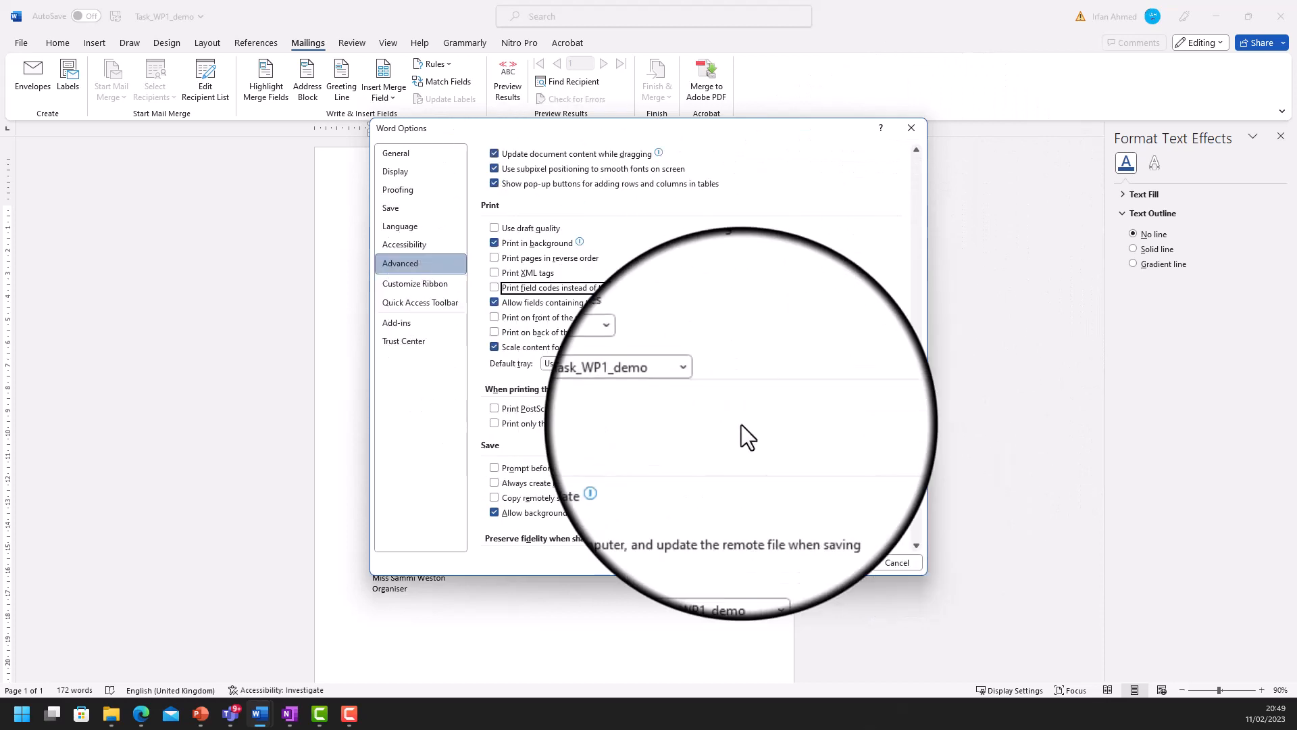
left_click(835, 562)
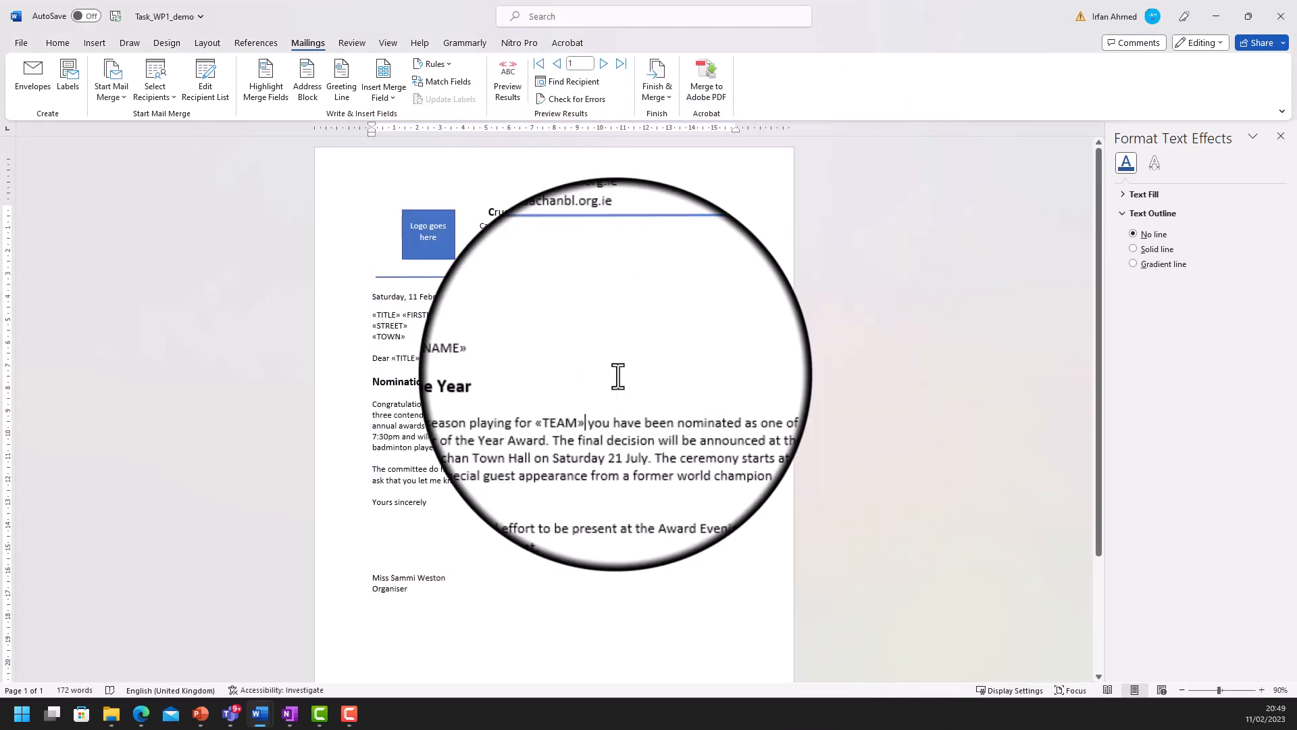
- Bring up the OneNote task sheet and scroll to part (d), merging and saving as TASK WP1D
left_click(294, 714)
scroll(1082, 464, "down", 4)
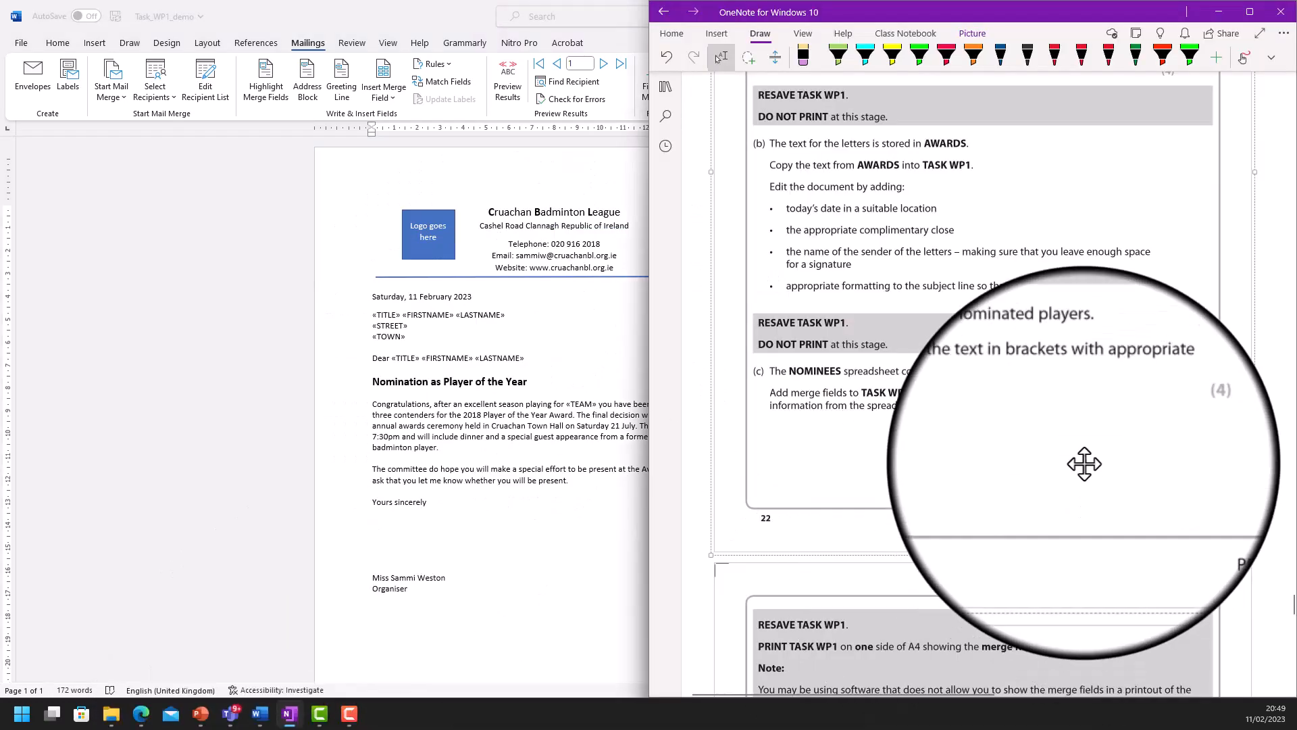
scroll(1085, 464, "down", 3)
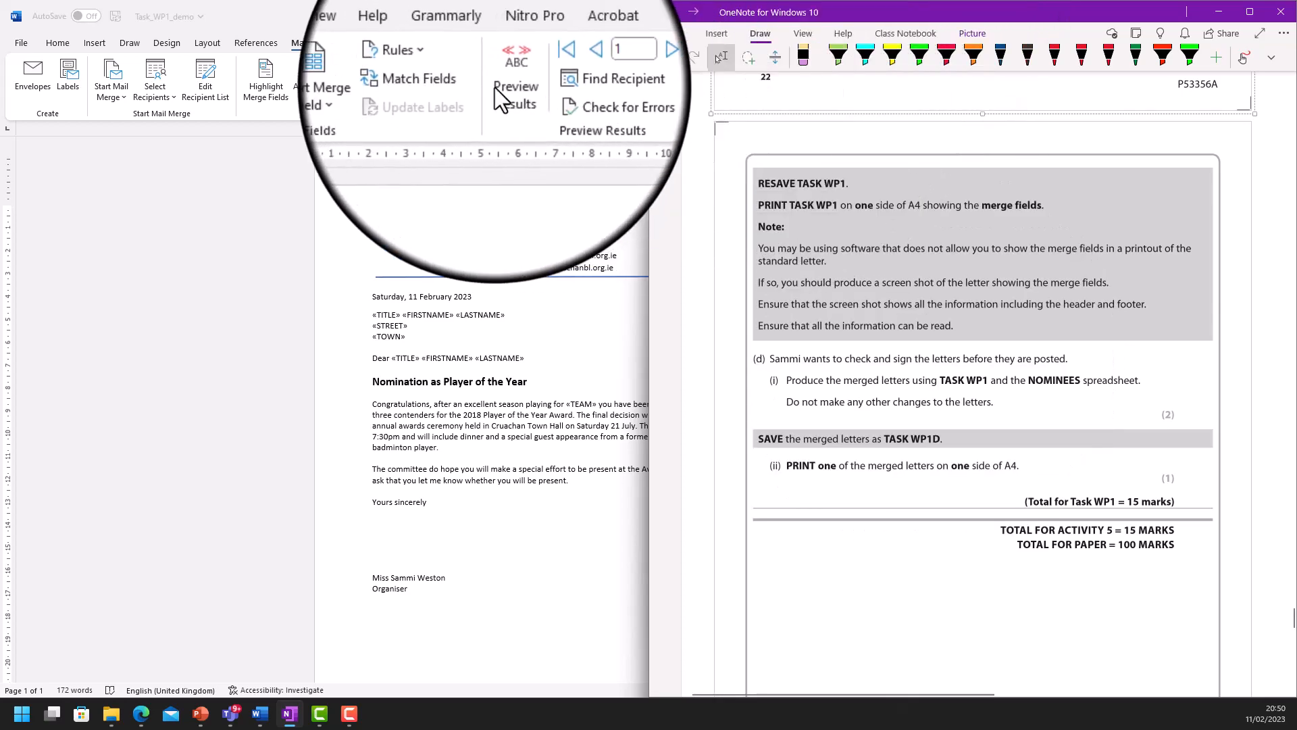
- Preview merge results showing the first nominee's details and team Brosna Bears, checking the task sheet
left_click(495, 87)
left_click(498, 84)
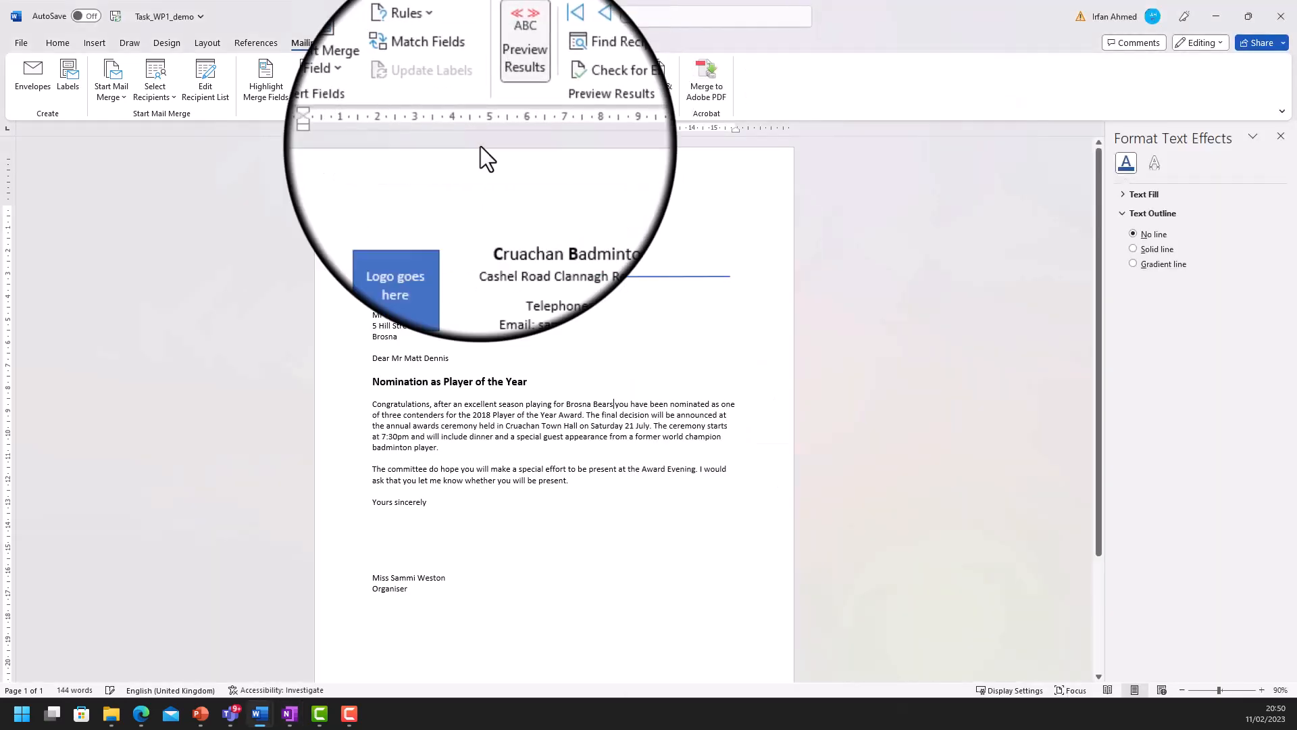
left_click(289, 713)
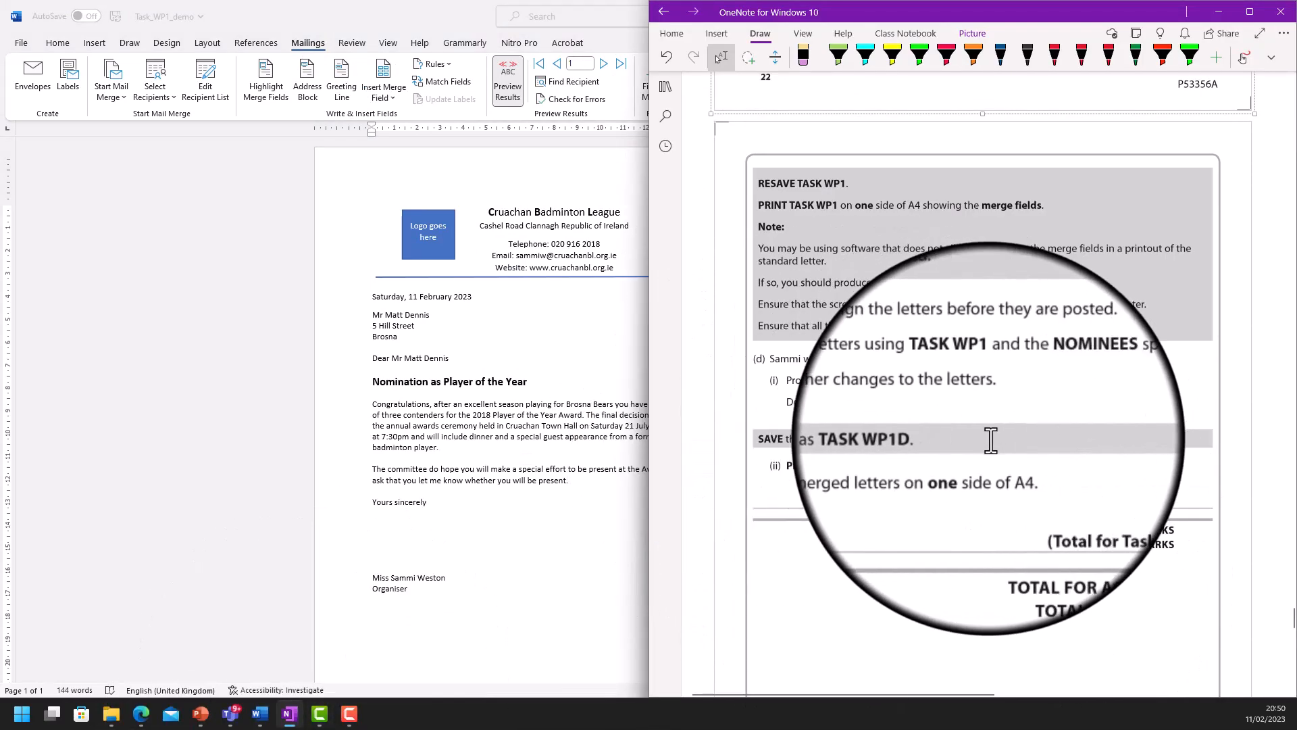
left_click(27, 45)
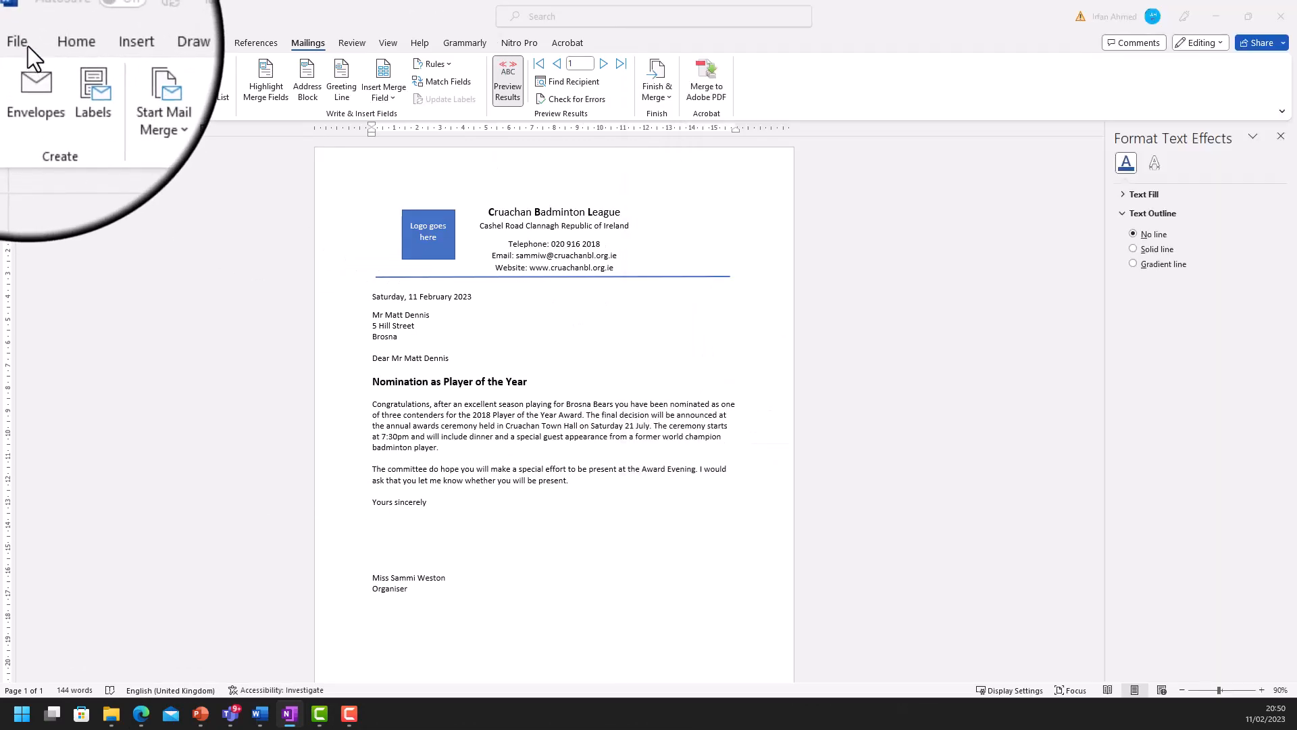
- Save a copy of the merged letter as Task_WP1D_demo, with the OneNote task sheet beside it
left_click(27, 46)
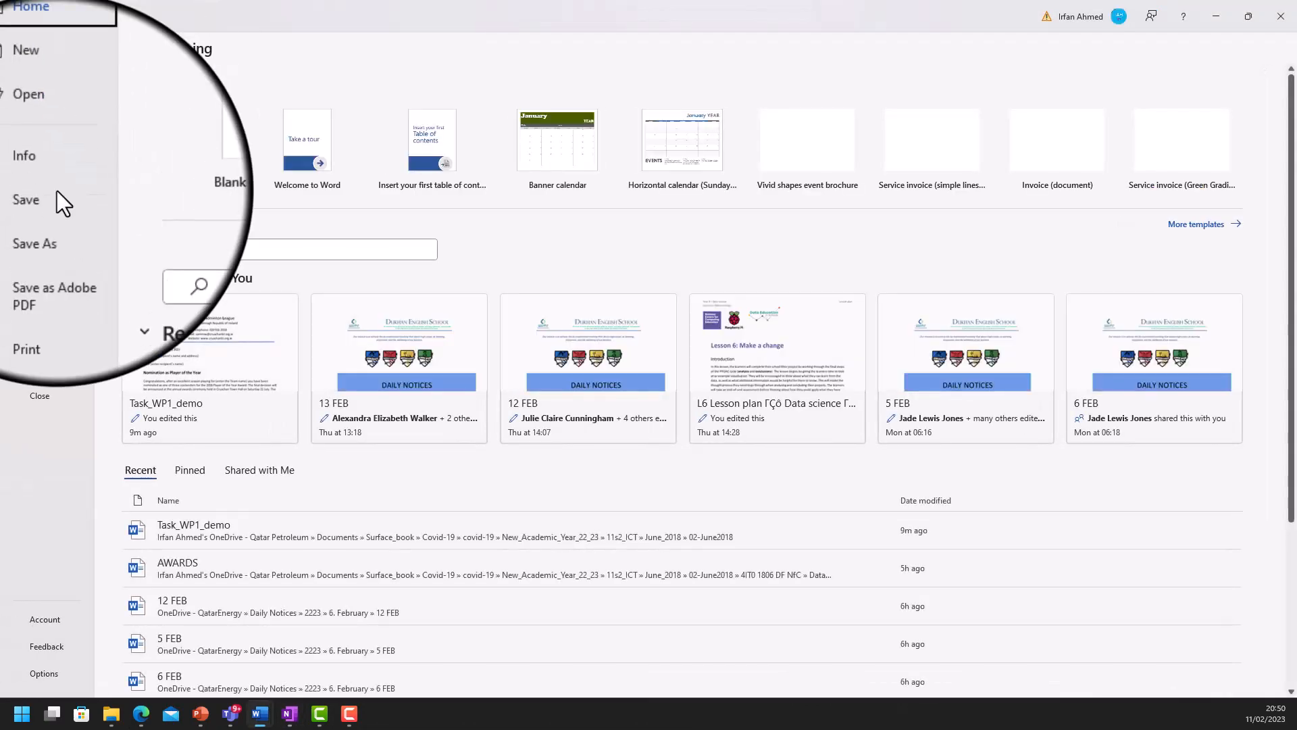
left_click(43, 221)
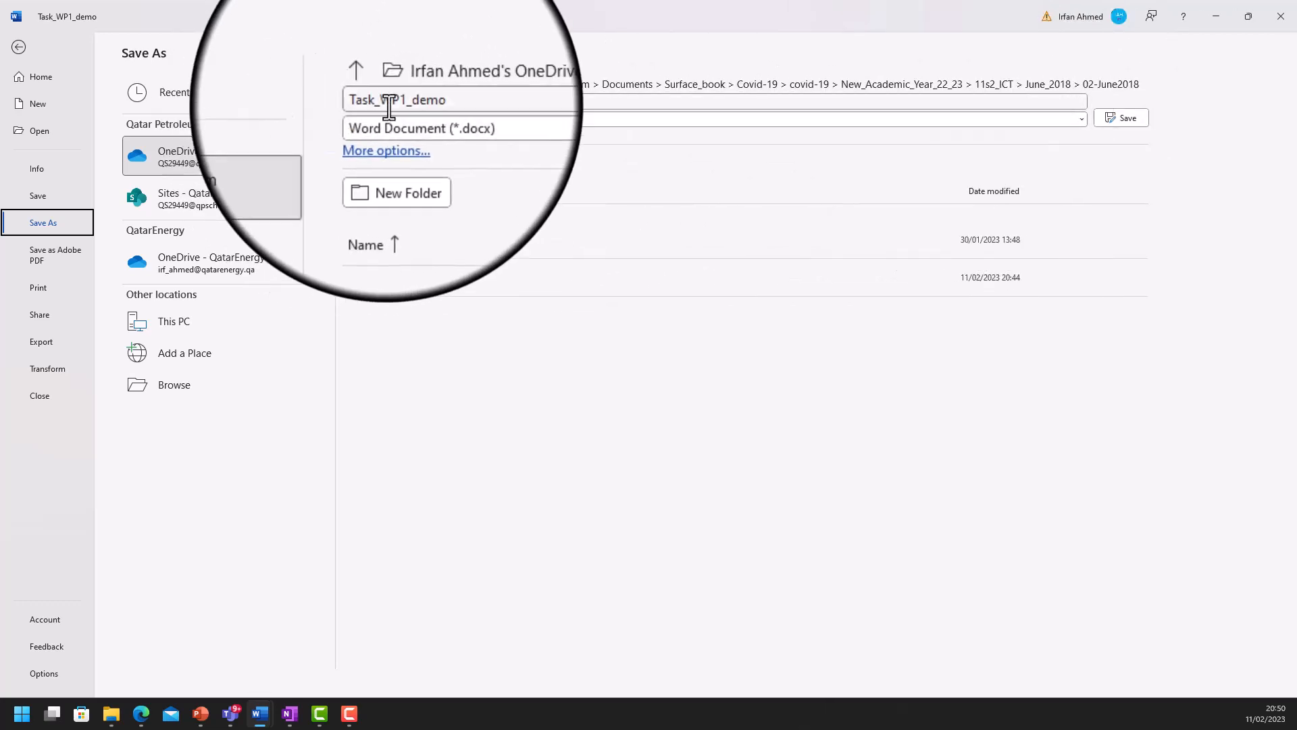
left_click(388, 103)
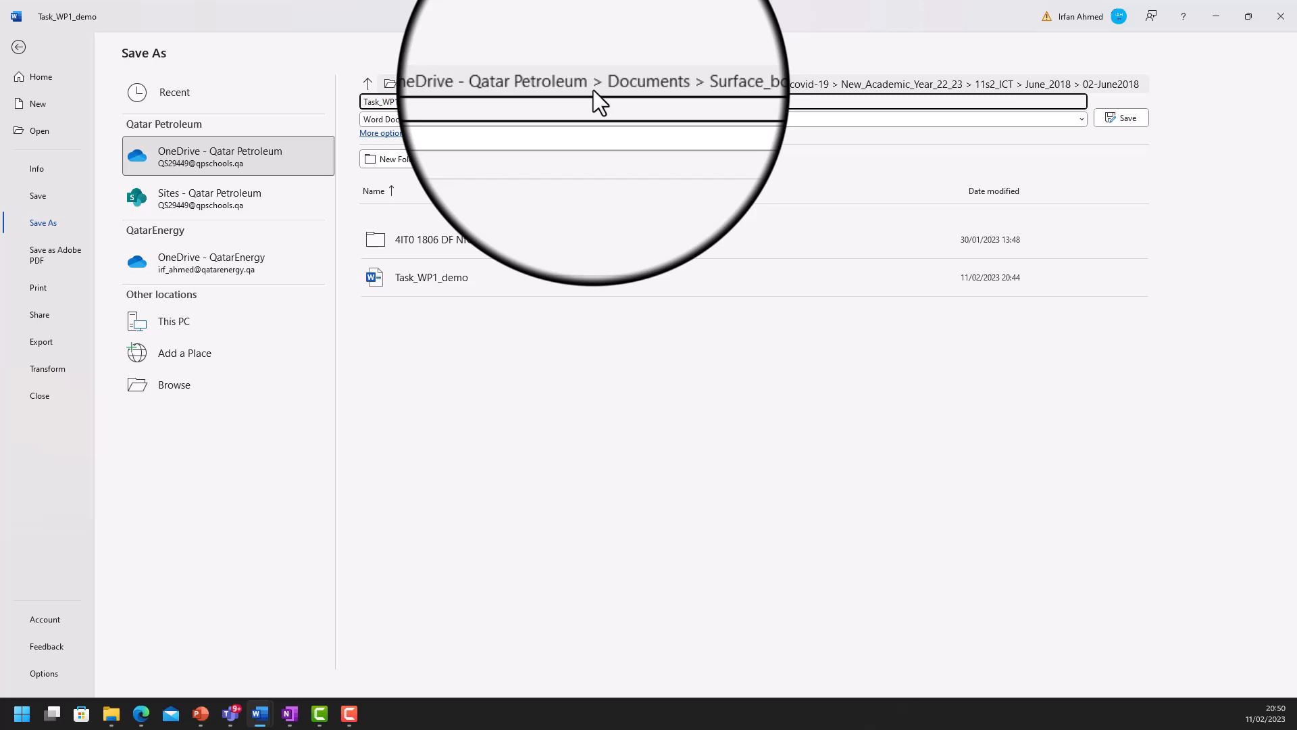
left_click(1135, 119)
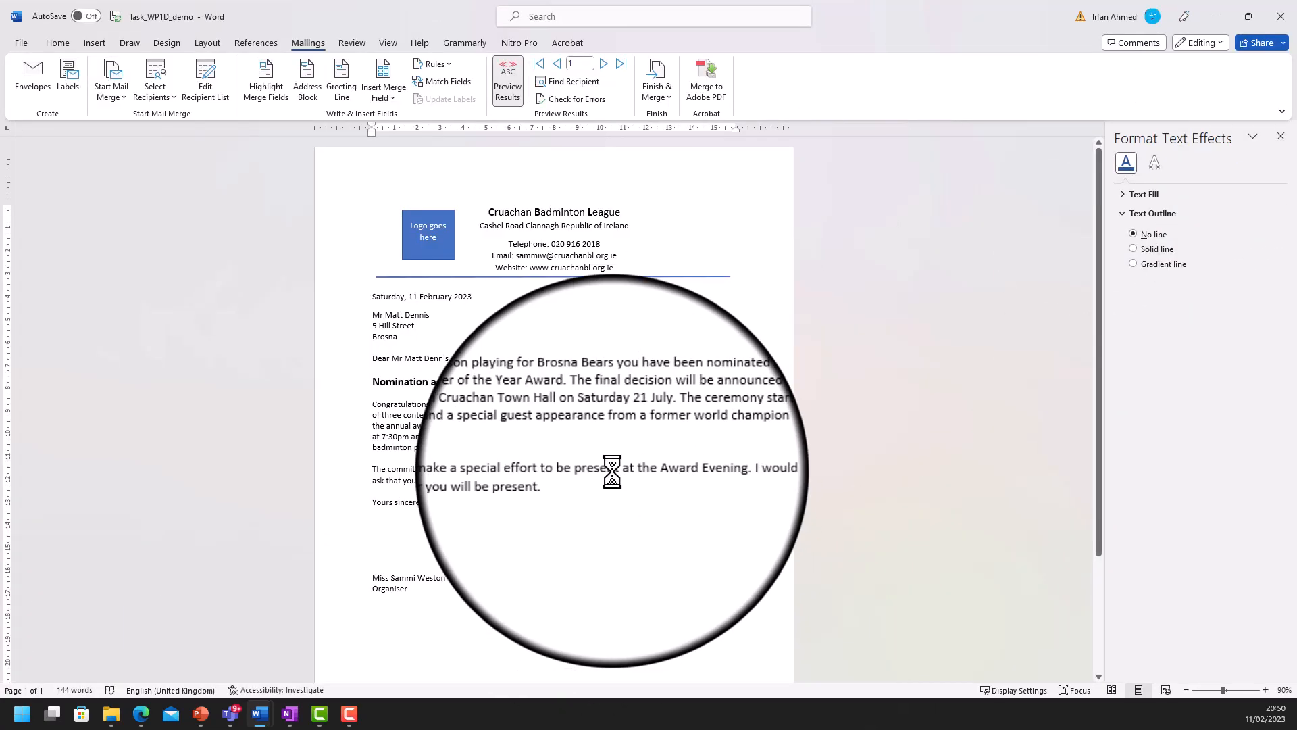
left_click(290, 714)
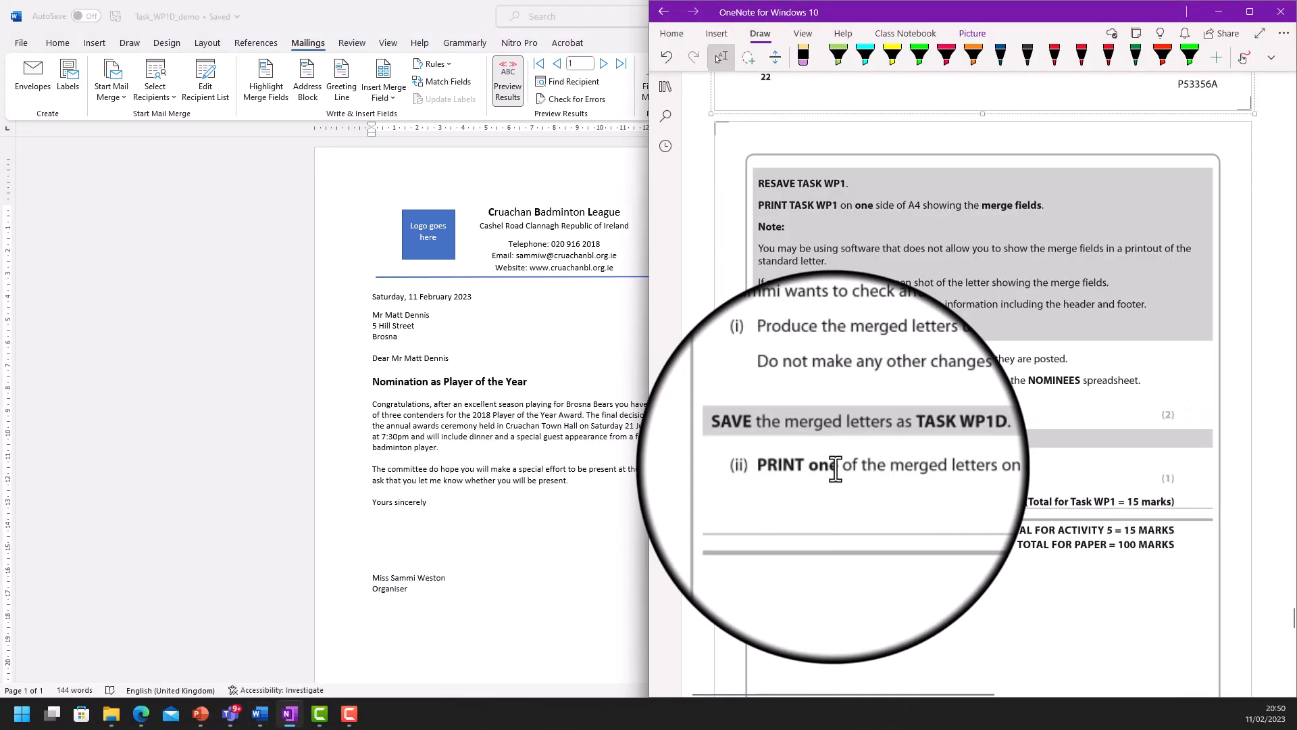
- Bring the saved Task_WP1D_demo Word letter back in front of OneNote
left_click(476, 460)
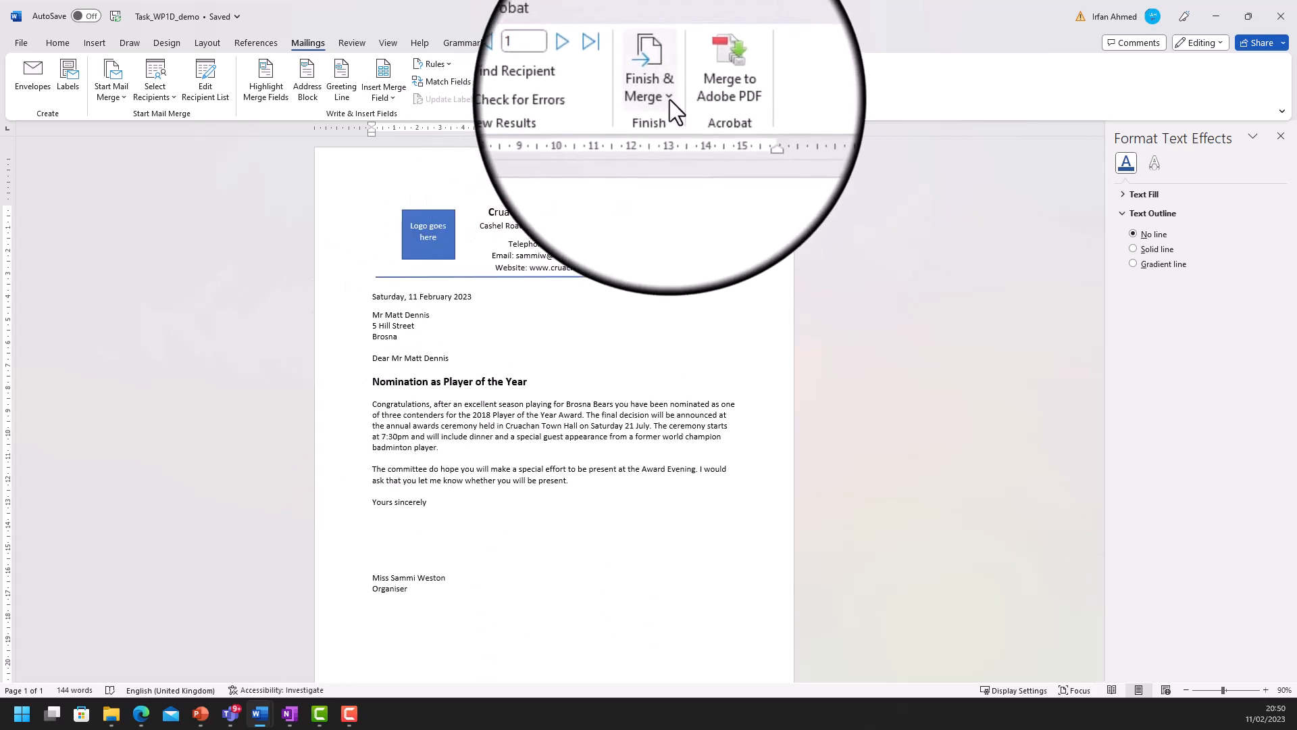
- Finish the merge by printing documents for the current record only
left_click(668, 98)
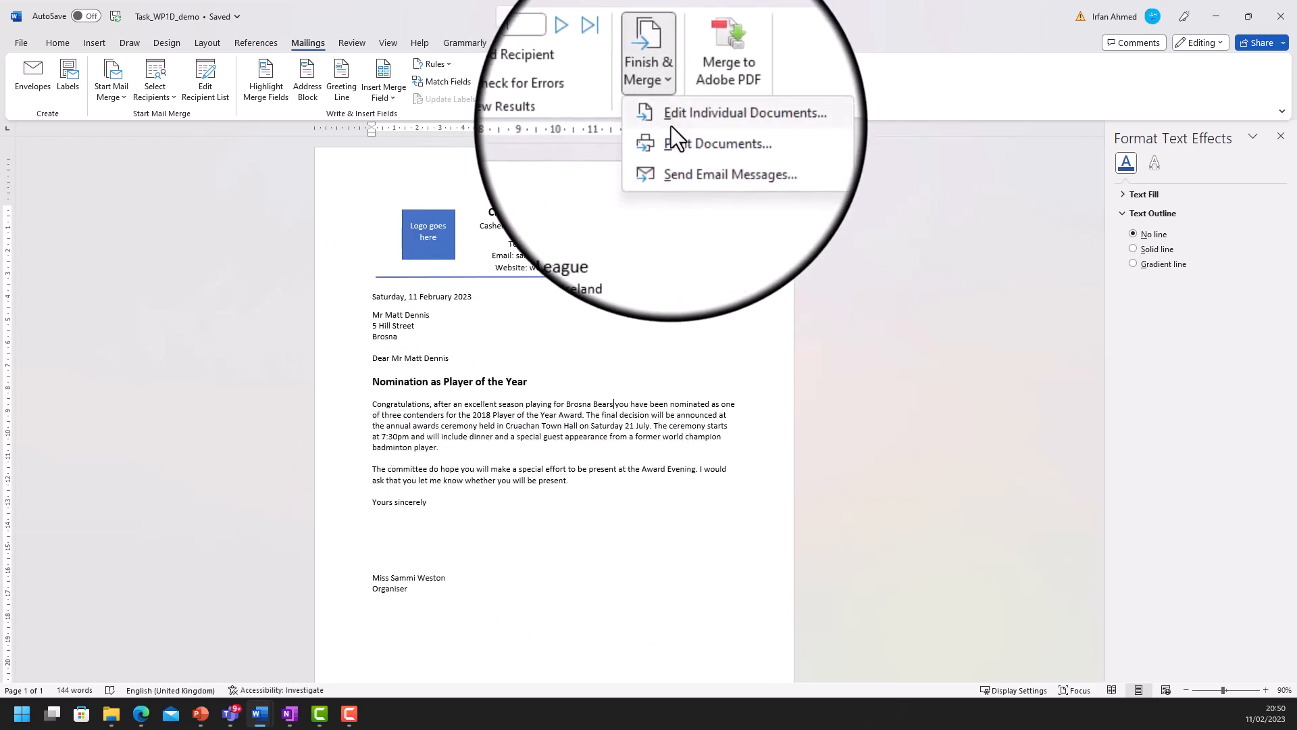
left_click(671, 140)
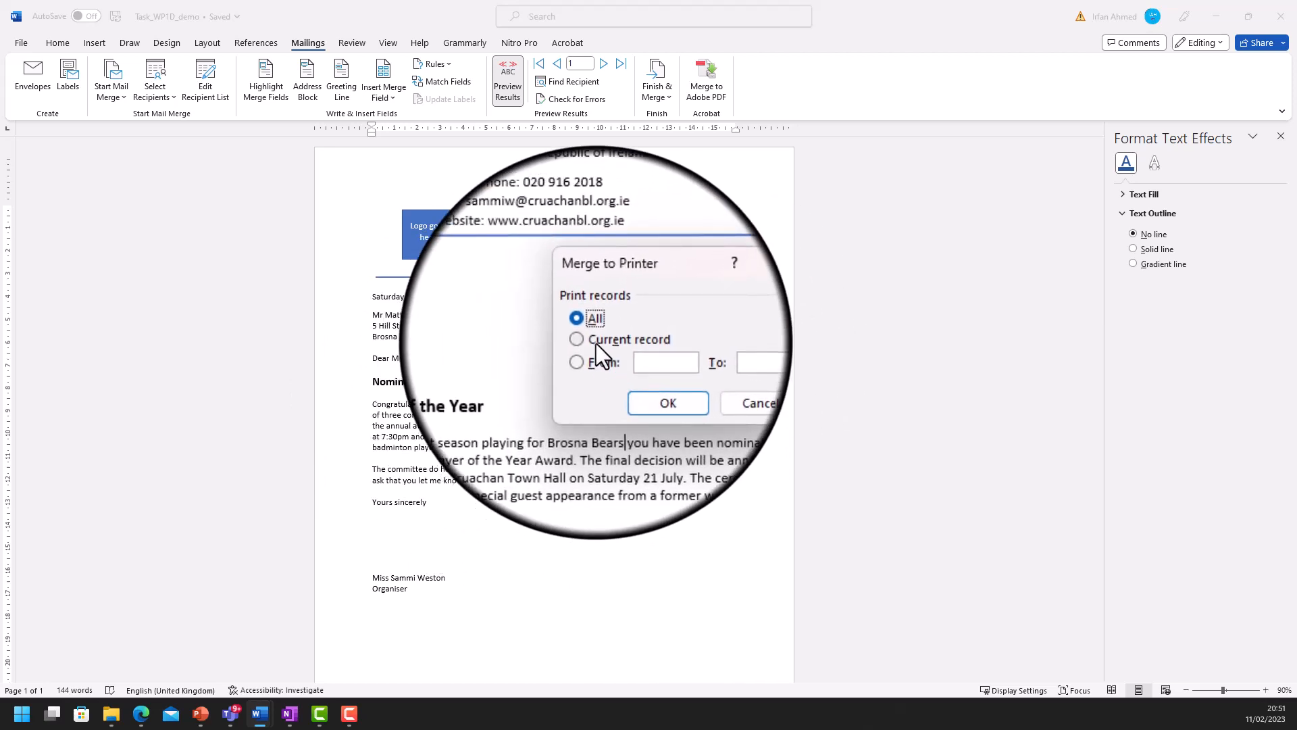
left_click(596, 343)
left_click(650, 378)
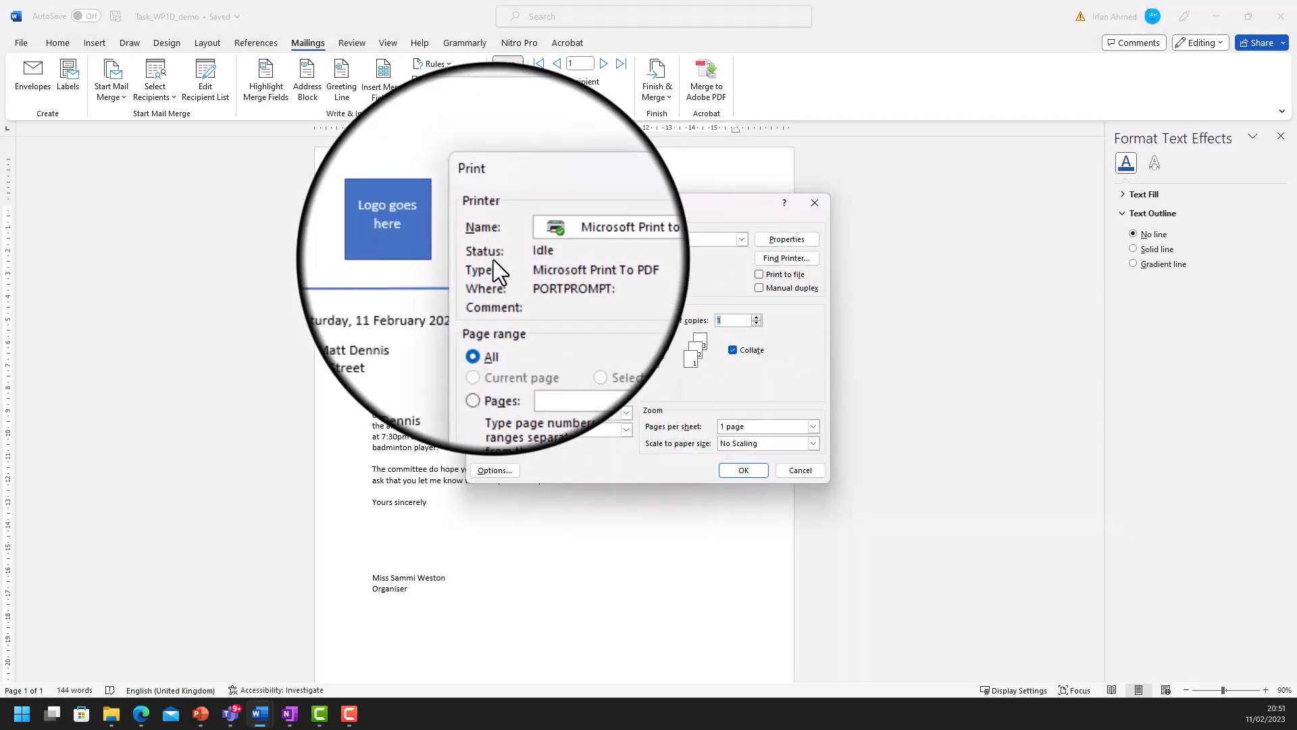
- Print to Microsoft Print to PDF, replacing the existing TaskWp1_June2018_demo file
left_click(642, 242)
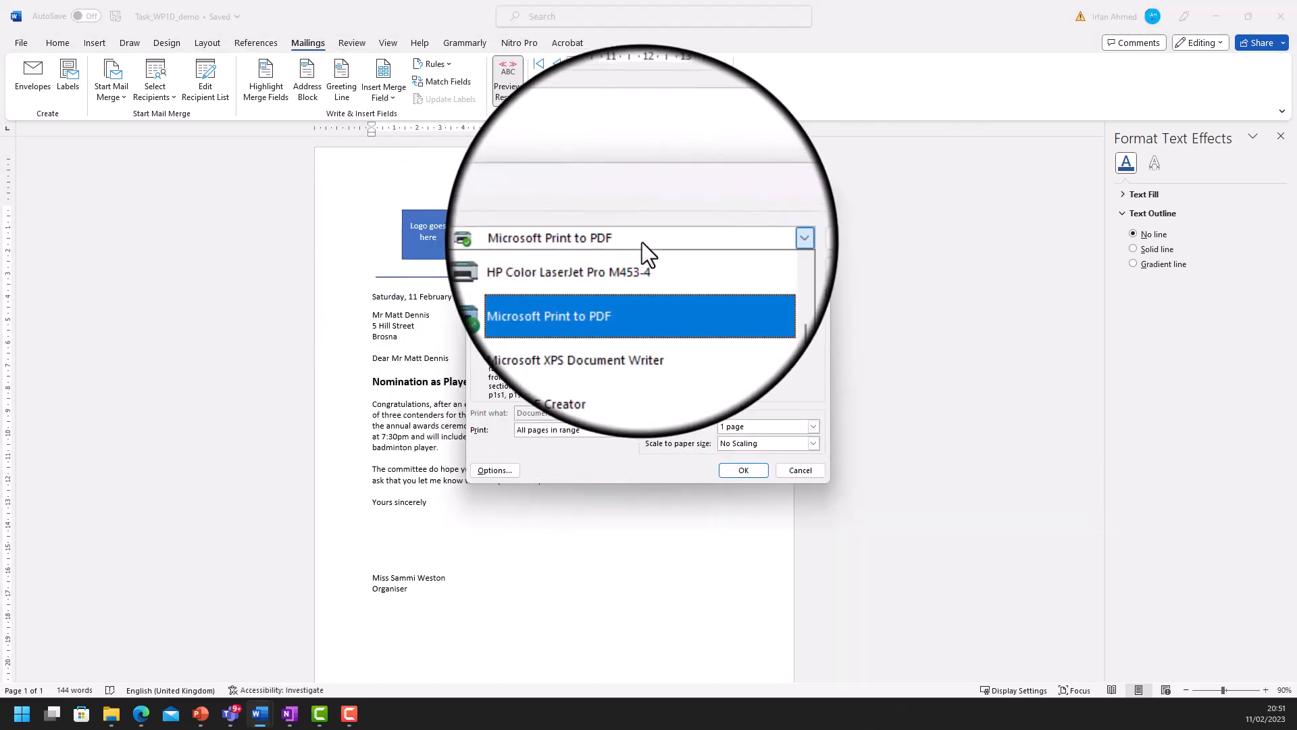
left_click(601, 289)
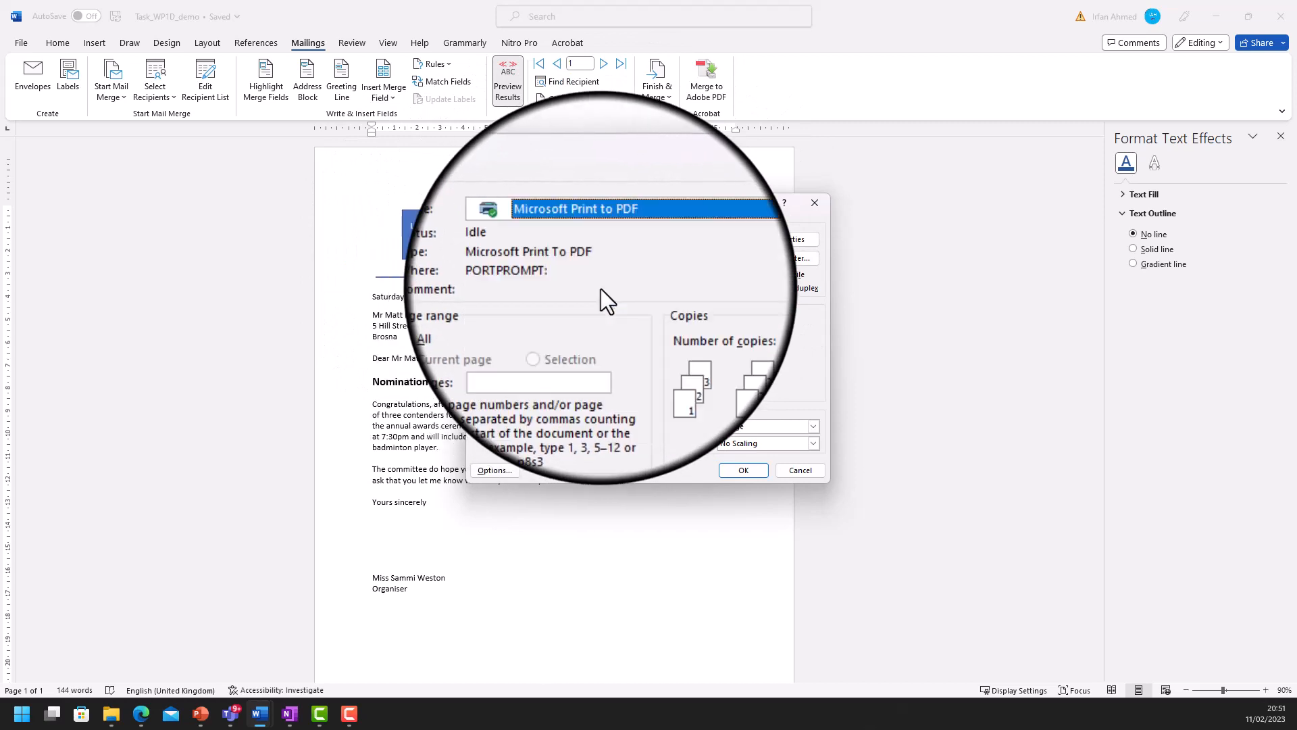
left_click(743, 470)
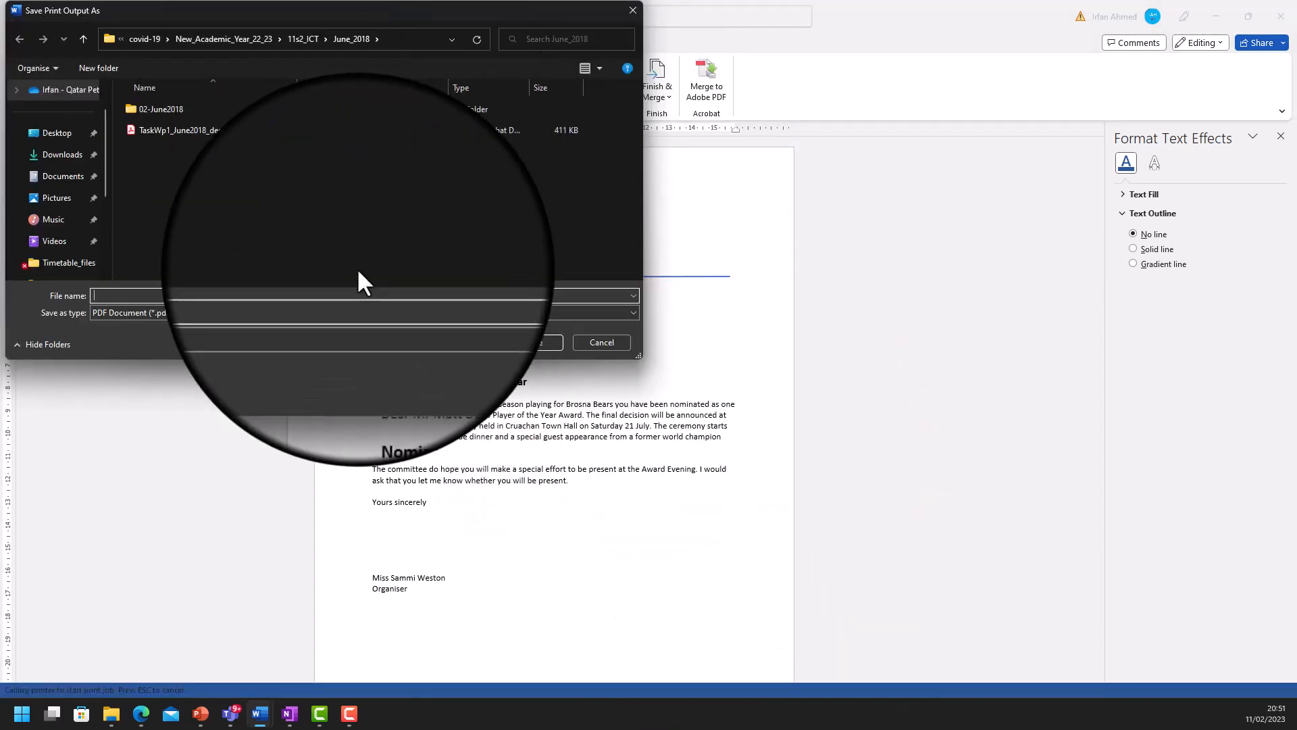
left_click(178, 130)
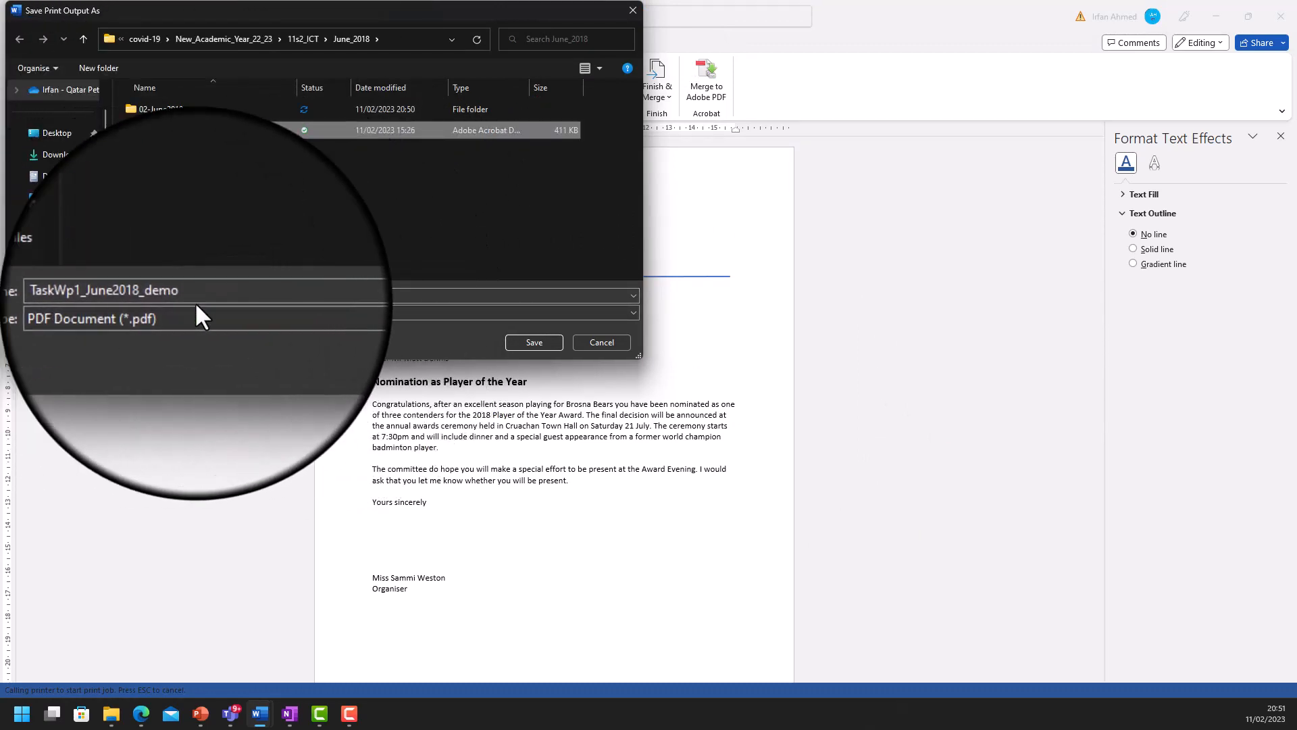
left_click(534, 342)
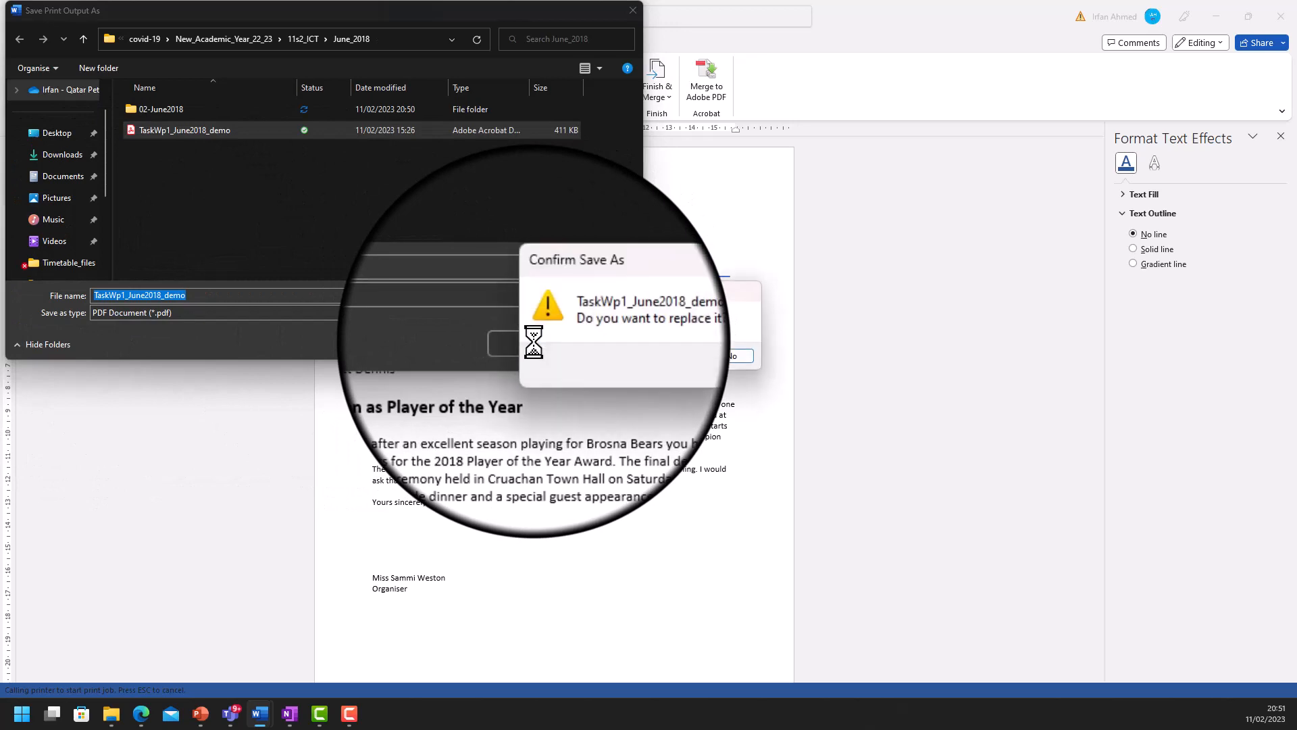
left_click(671, 362)
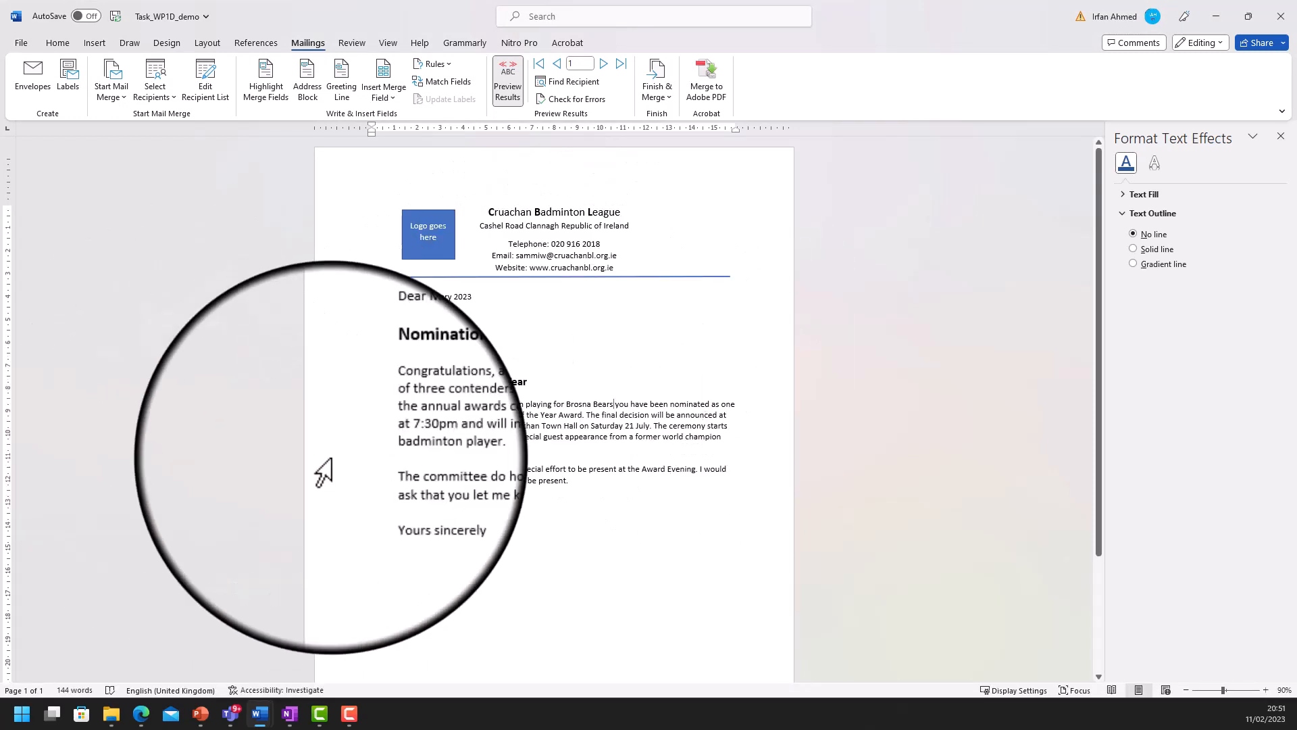
- Open TaskWp1_June2018_demo.pdf from the June_2018 folder in File Explorer
left_click(112, 714)
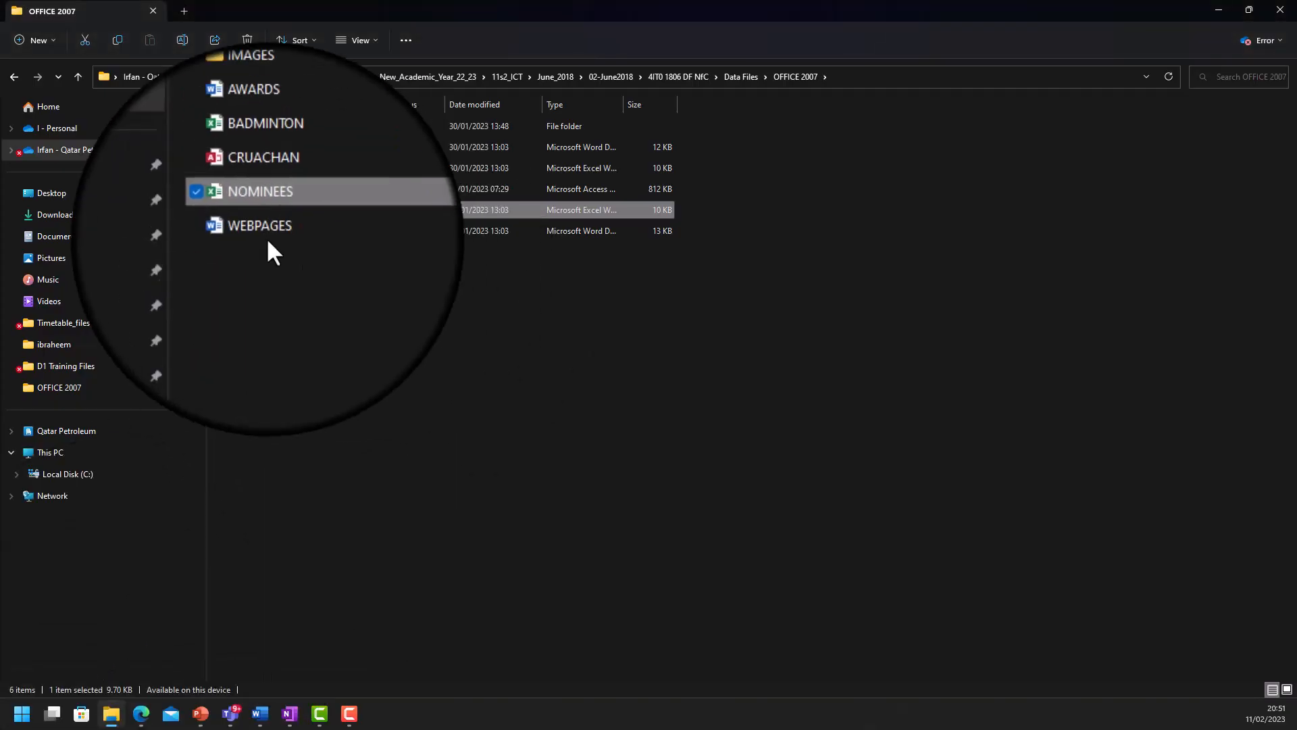
left_click(601, 79)
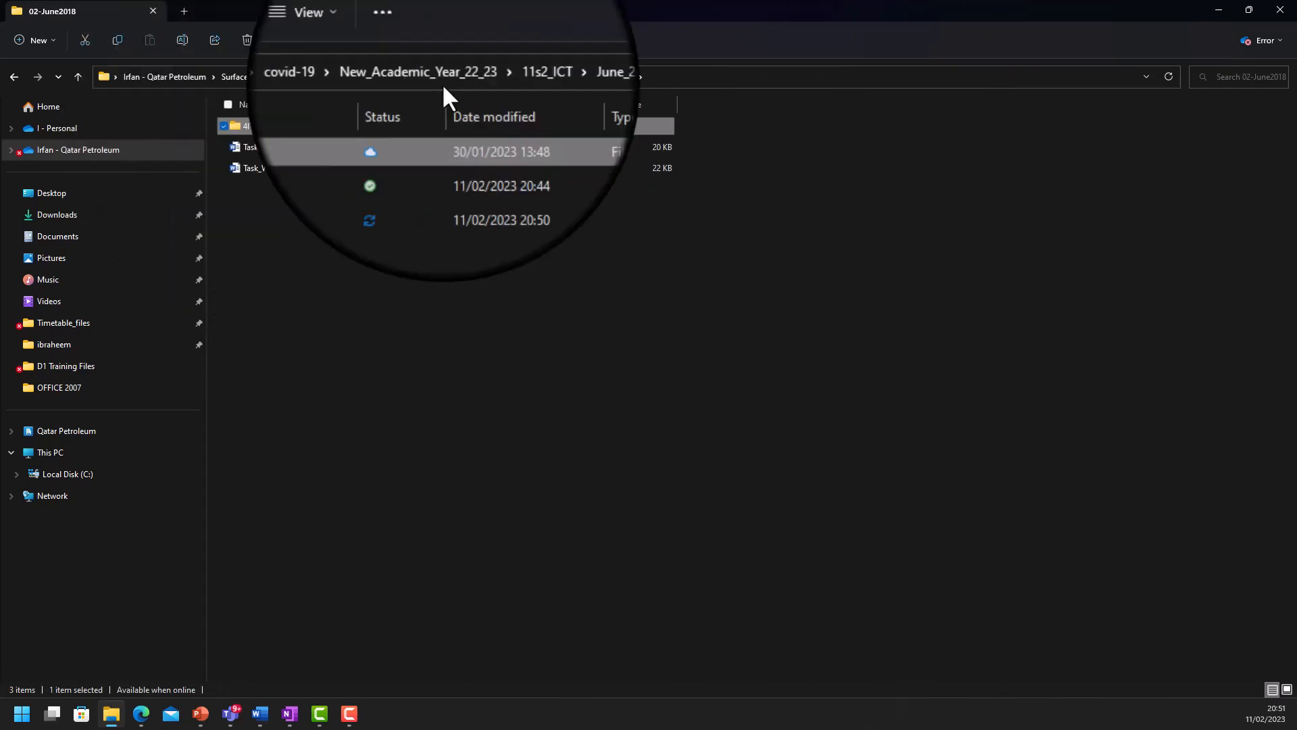
left_click(551, 76)
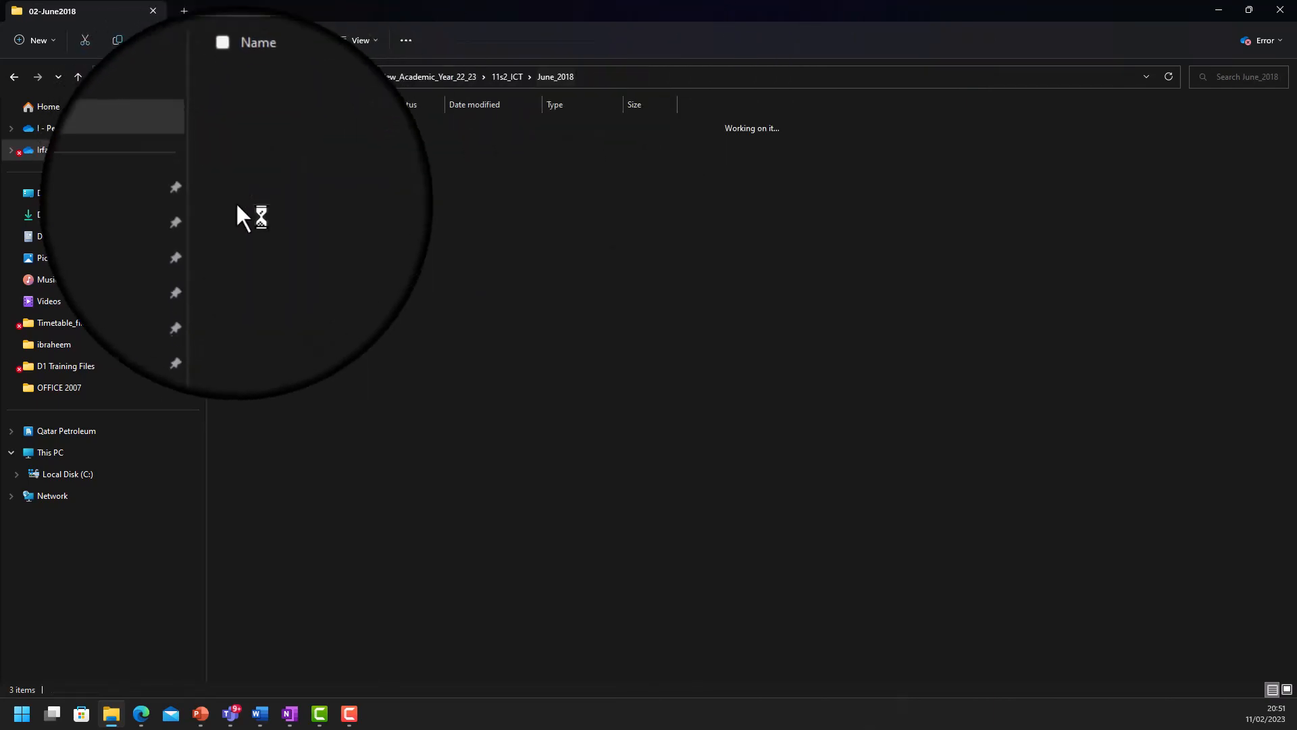
left_click(264, 168)
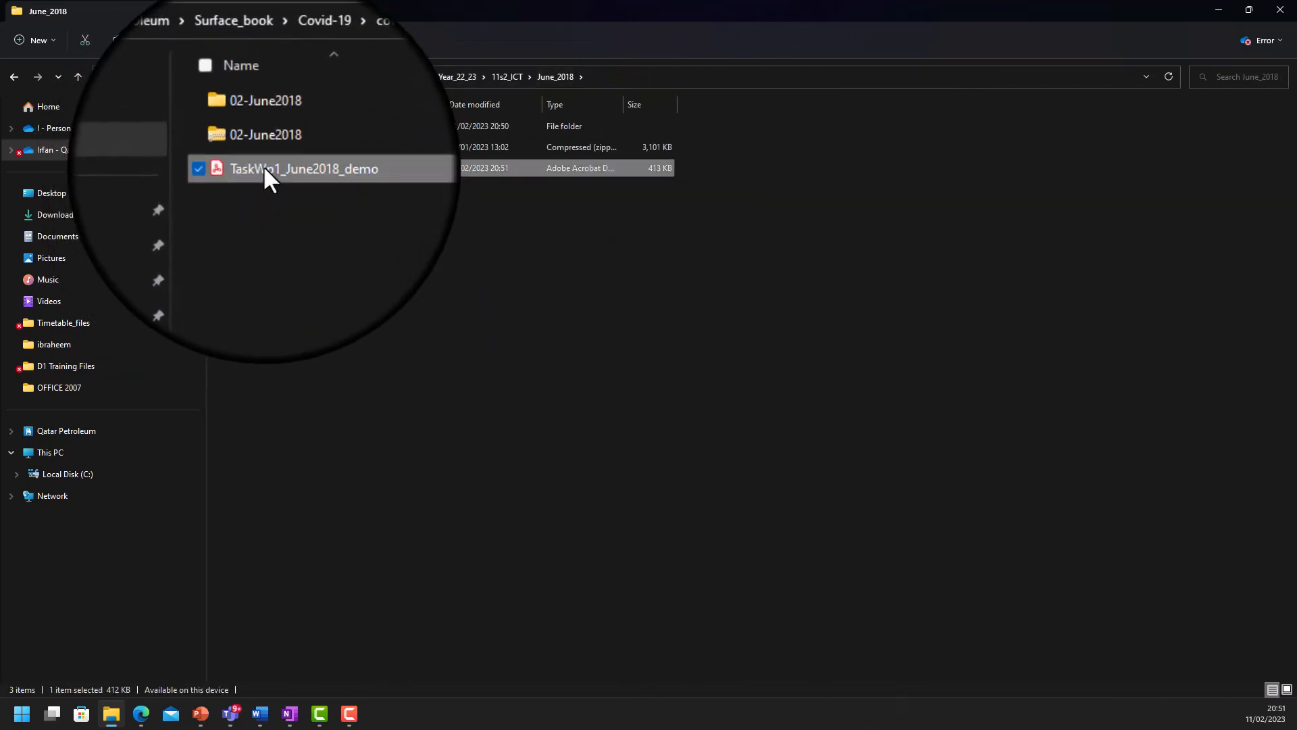
double_click(263, 166)
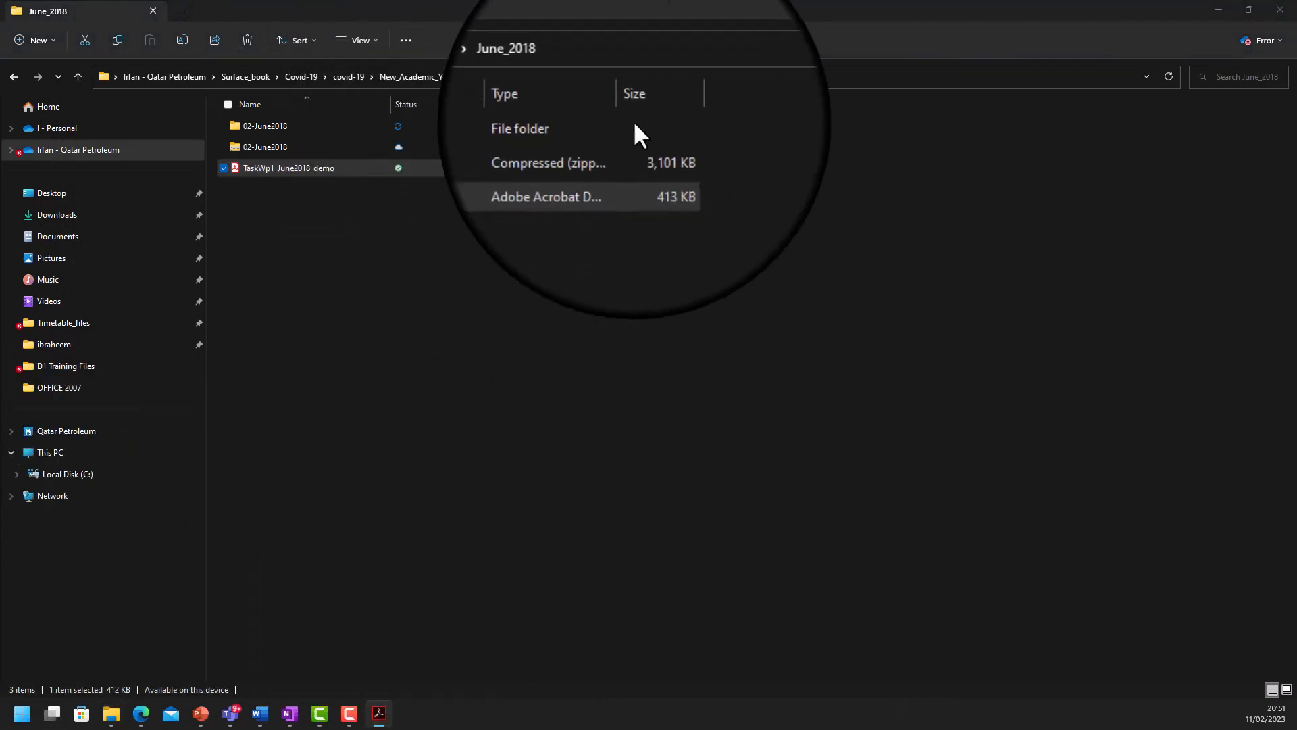
- Maximise the Acrobat window to check the merged letter, then return to OneNote's task sheet
left_click_drag(634, 120, 747, 133)
double_click(739, 116)
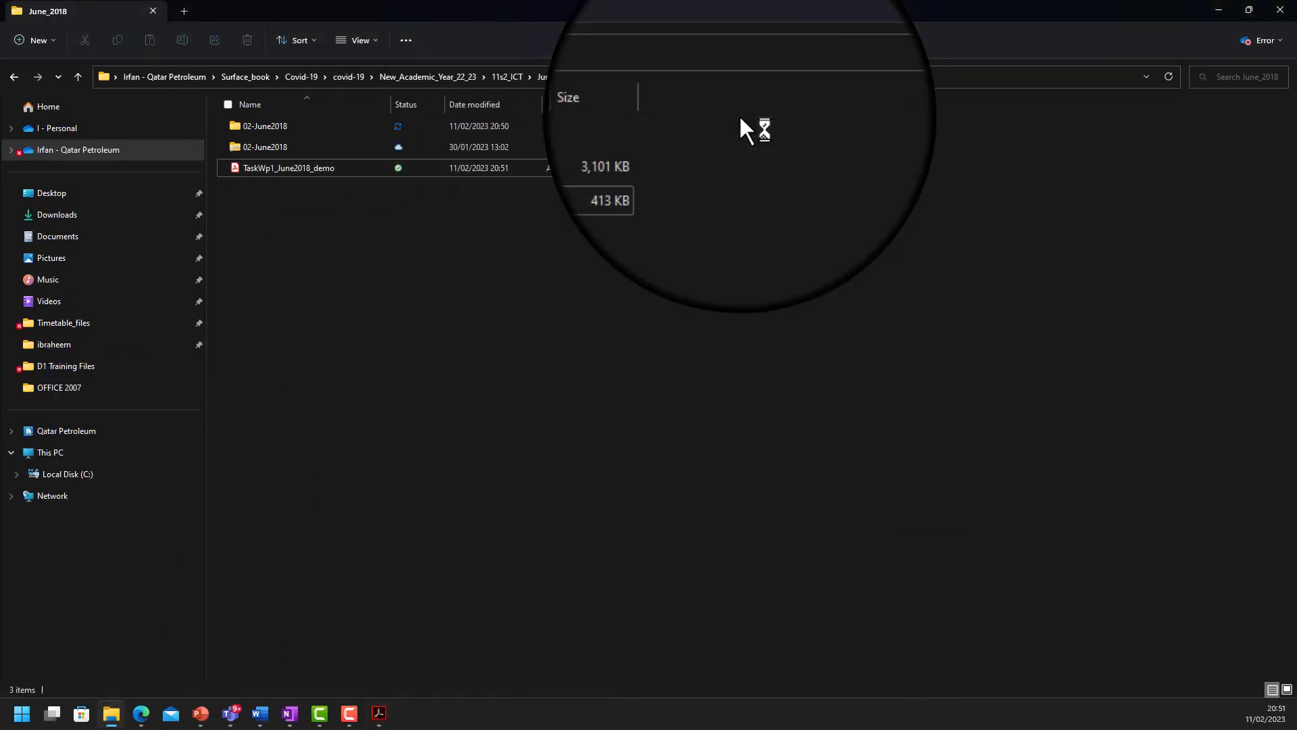
left_click(380, 713)
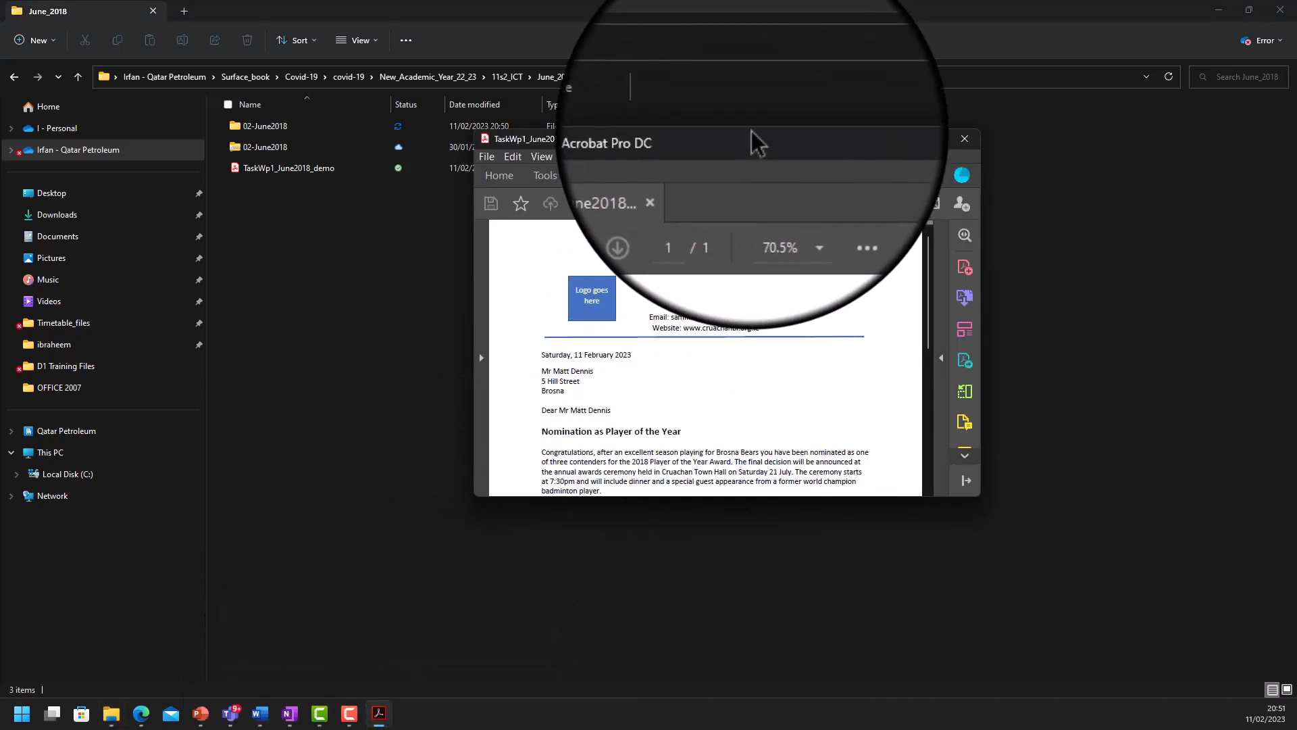
double_click(752, 133)
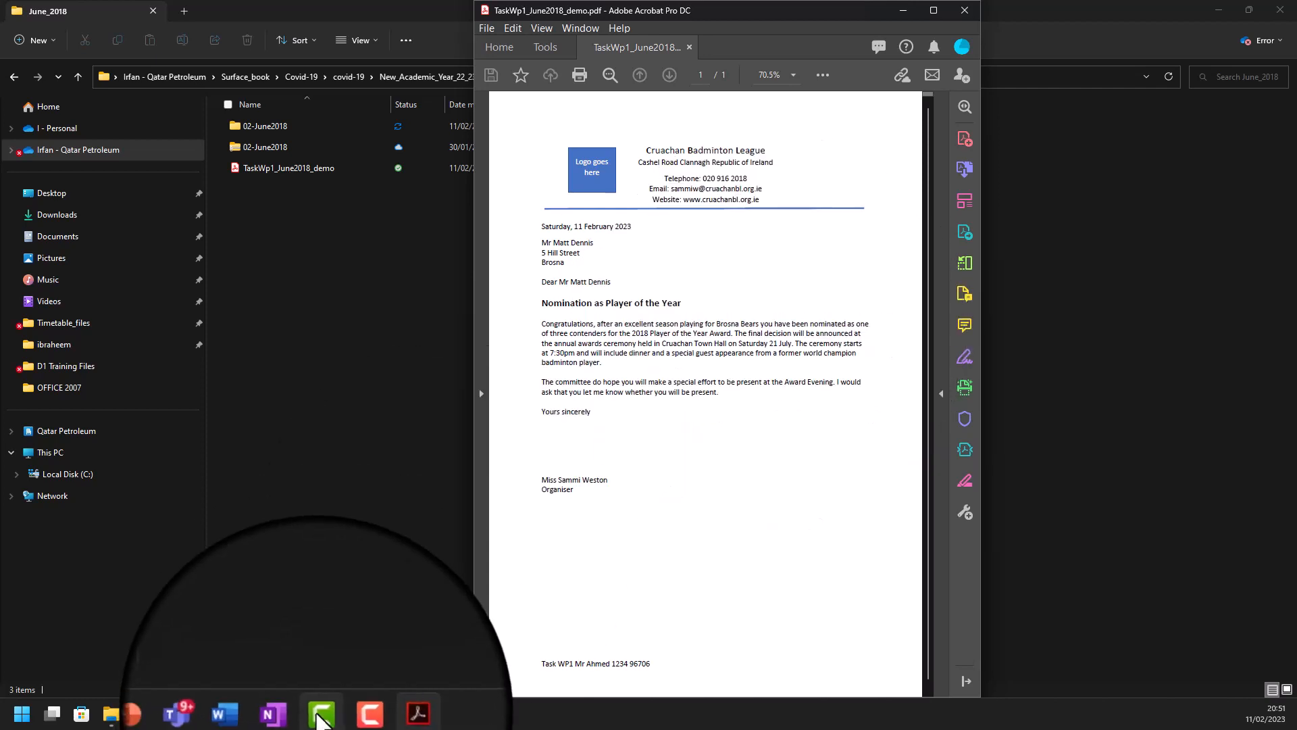
left_click(289, 714)
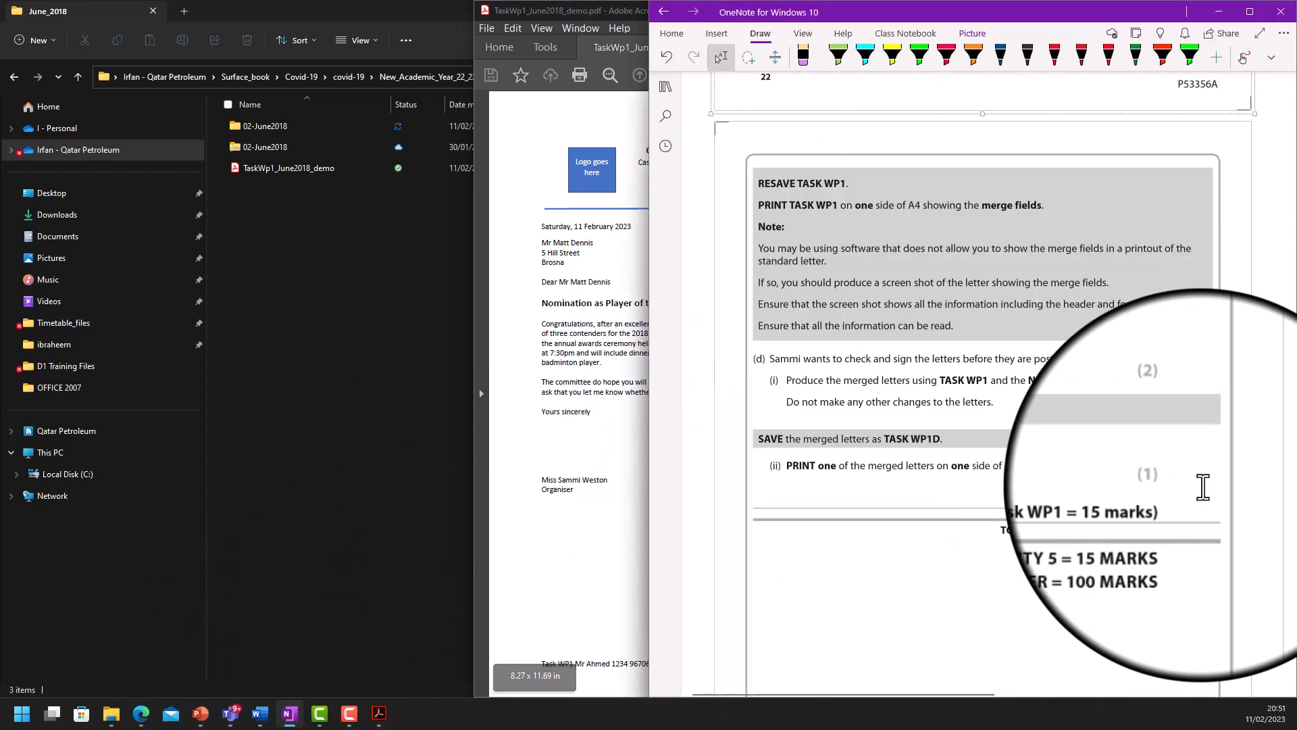